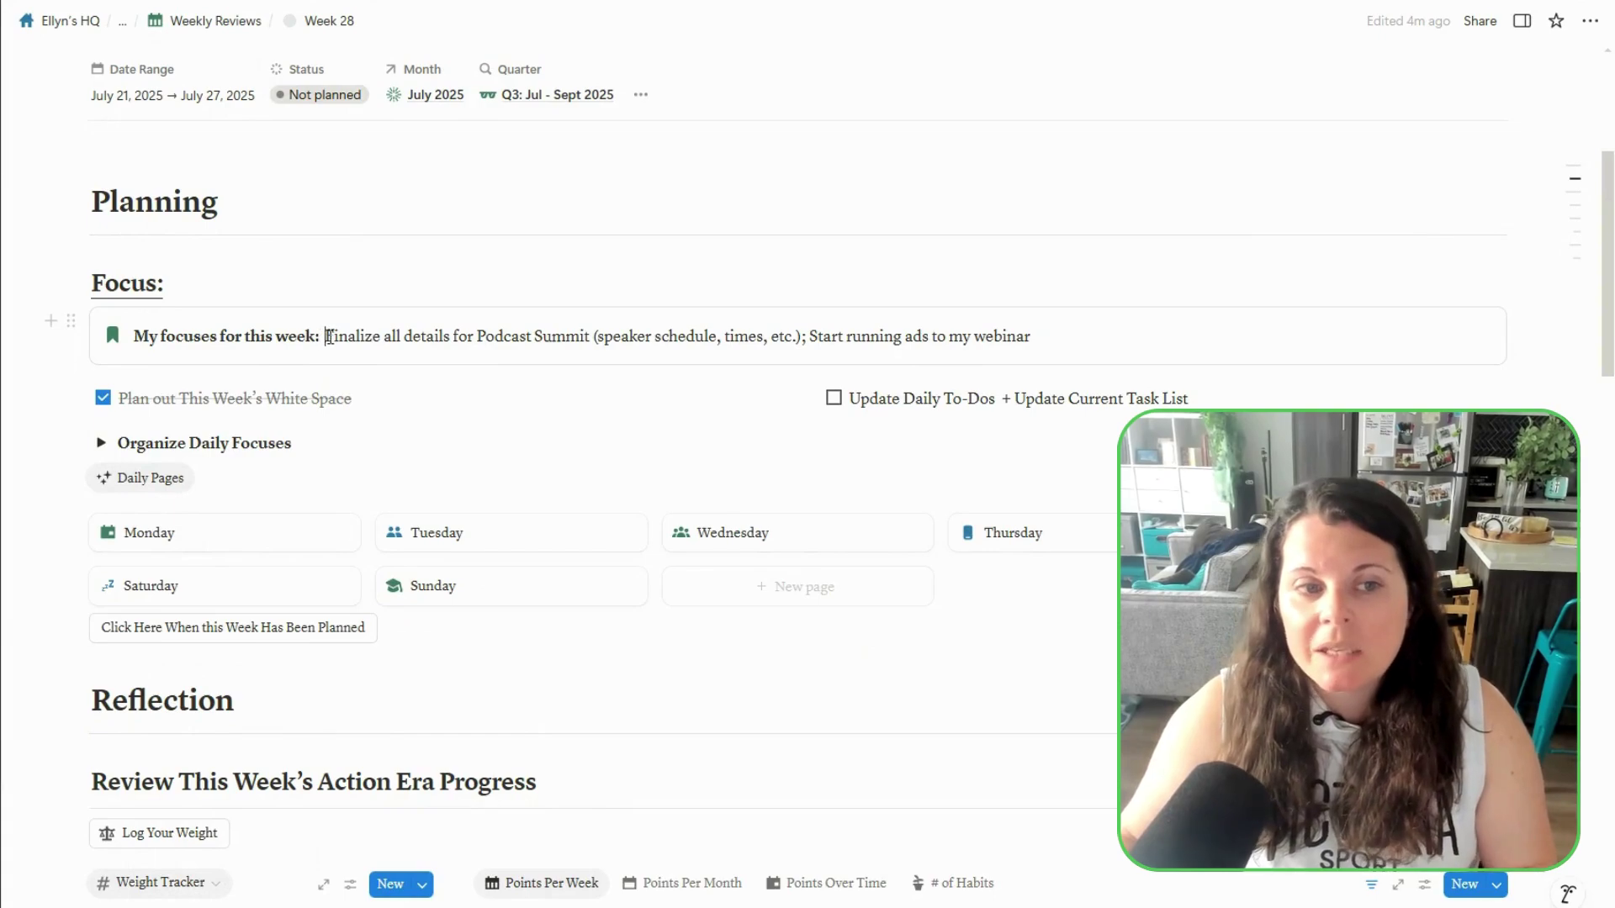
- Check off "Update Daily To-Dos + Update Current Task List" under the week's focuses and expand the Organize Daily Focuses section
left_click_drag(593, 330, 803, 333)
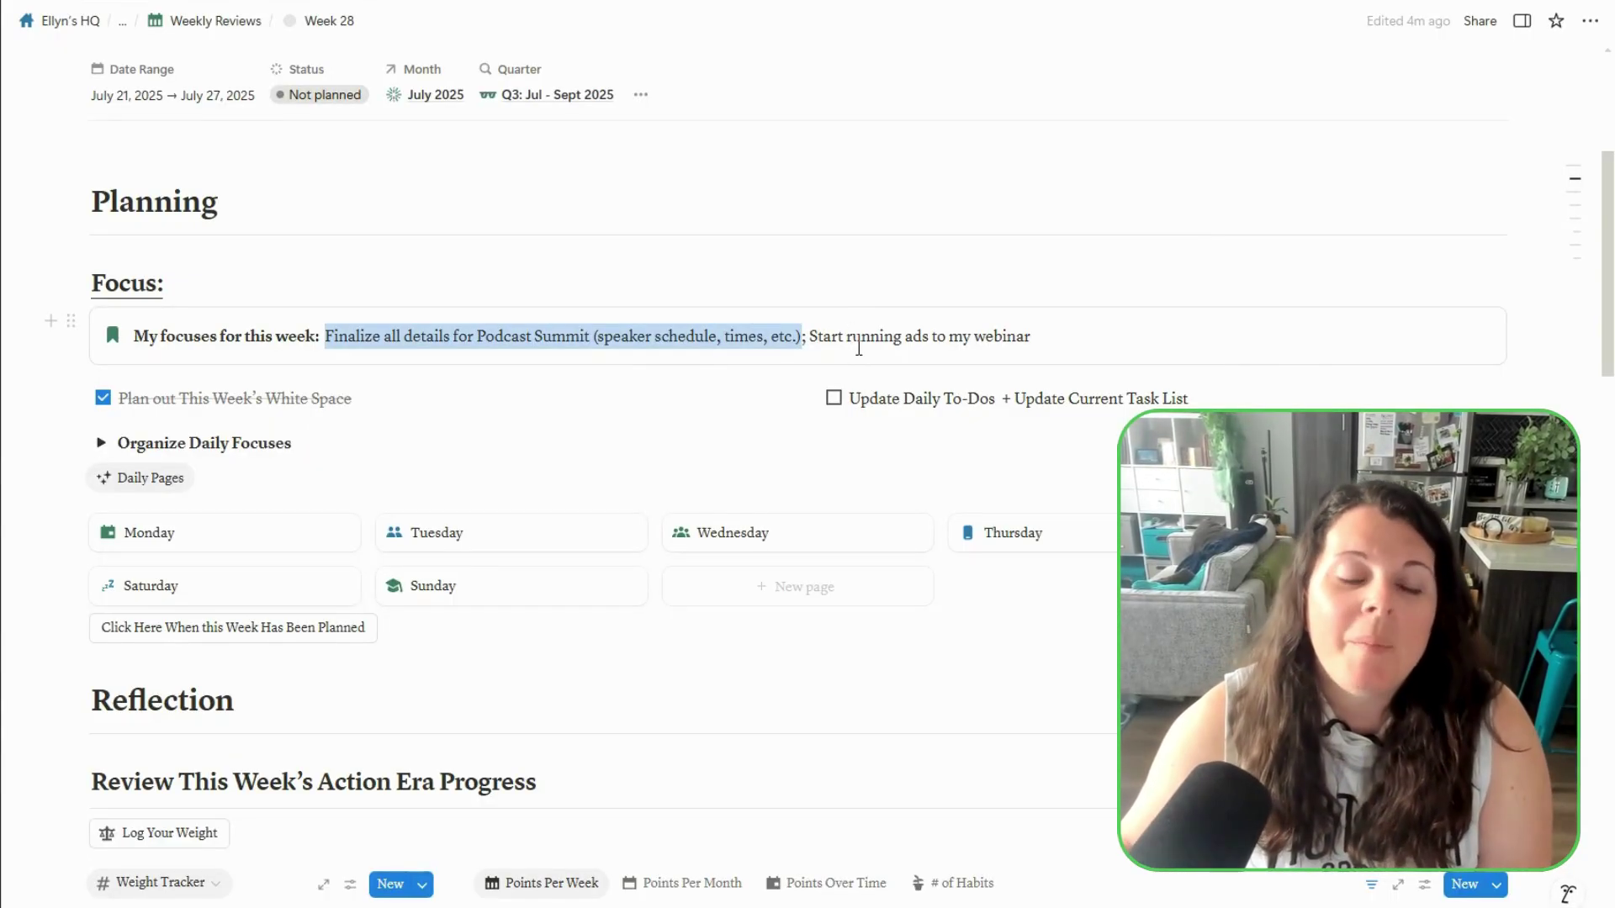
left_click_drag(809, 339, 1106, 343)
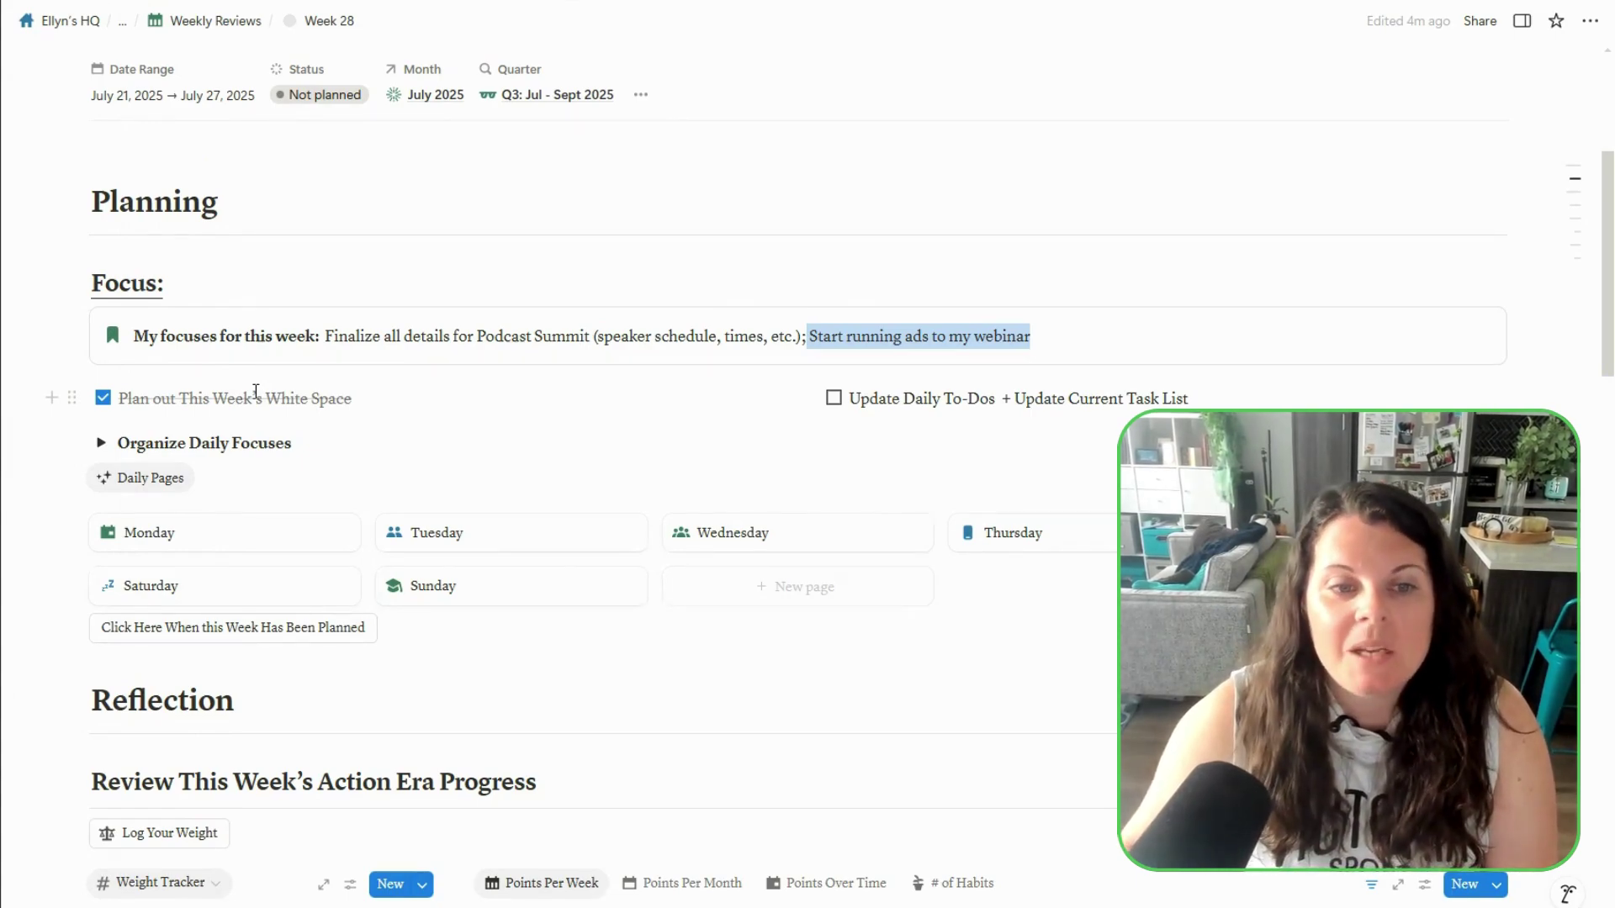
left_click(834, 398)
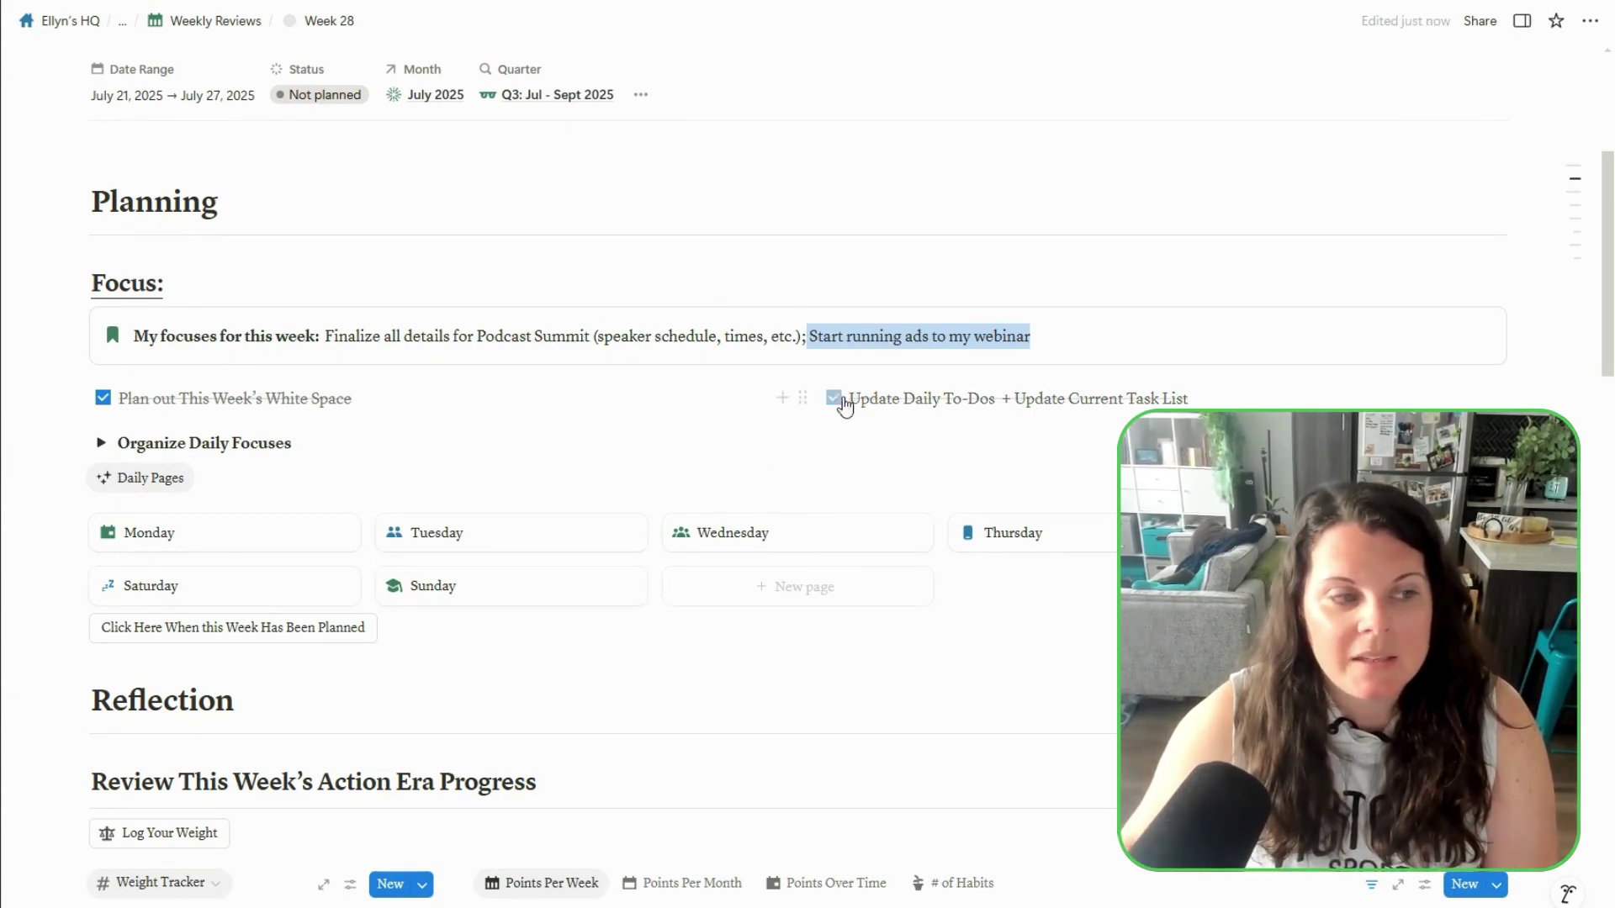
left_click(103, 443)
- Review the tasks scheduled on the July 2025 weekly calendar and compare them with this week's focuses
scroll(622, 514, "down", 2)
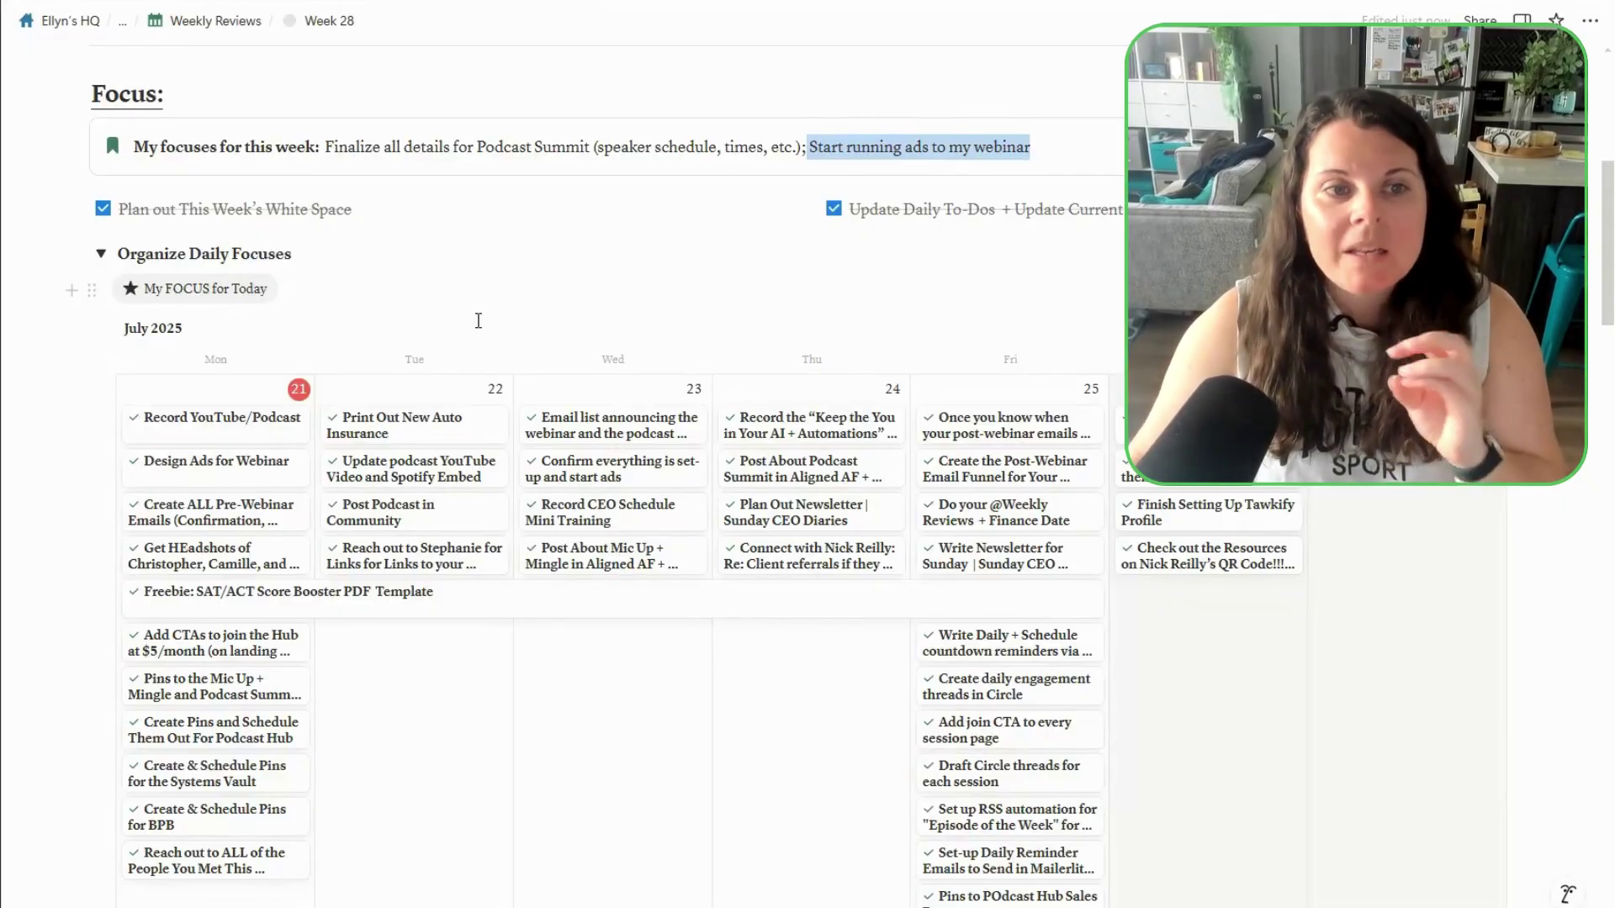
scroll(478, 321, "down", 3)
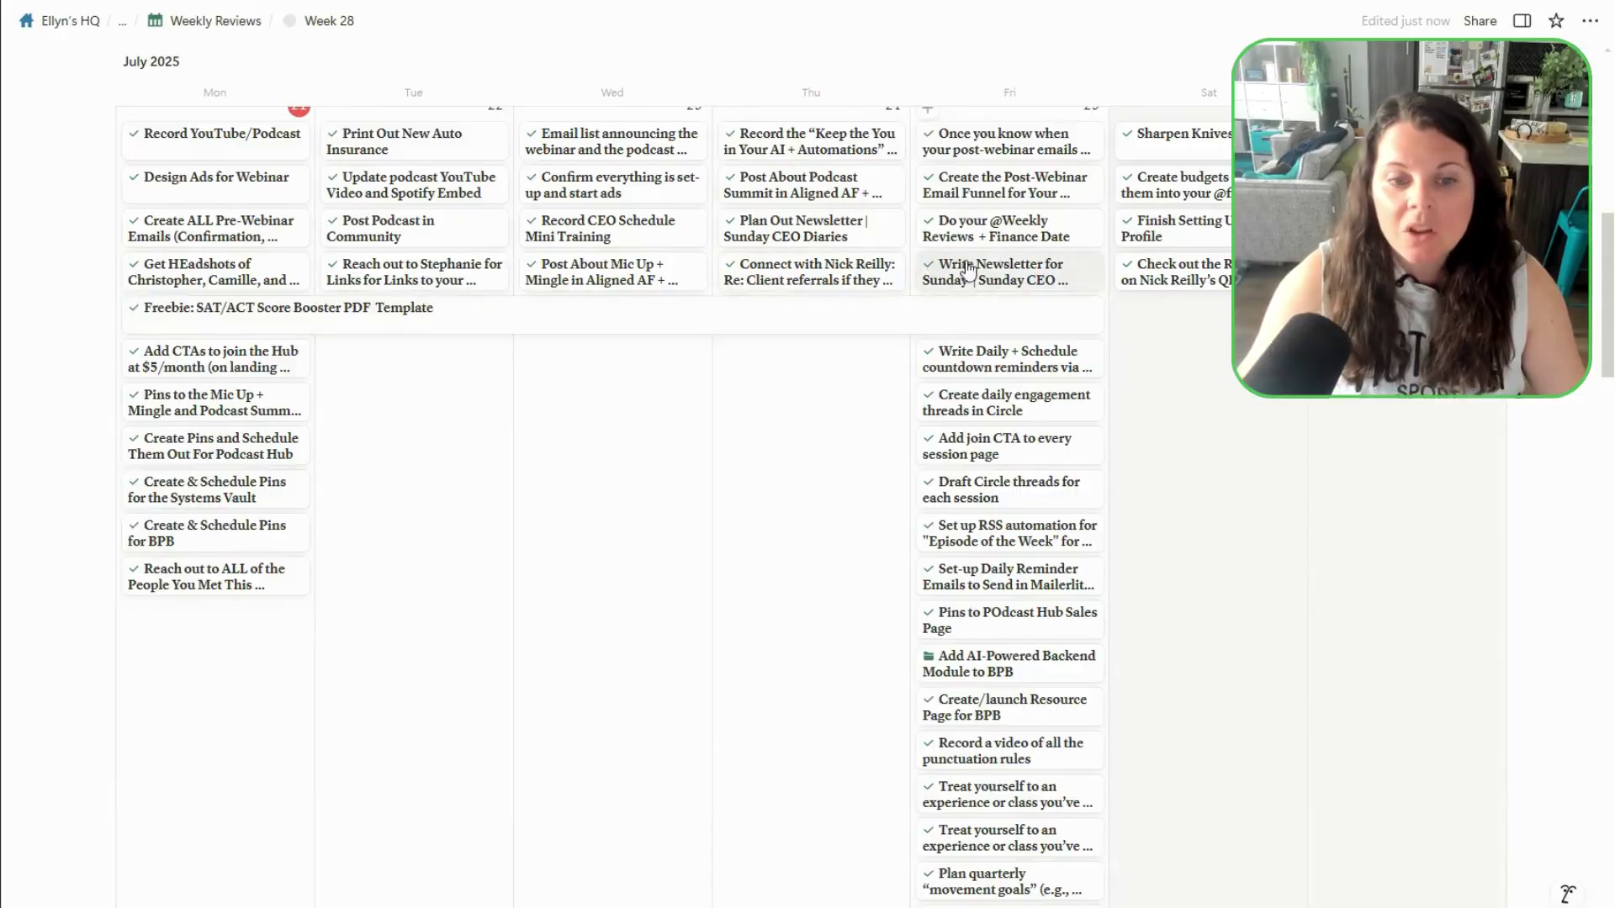
scroll(967, 268, "up", 2)
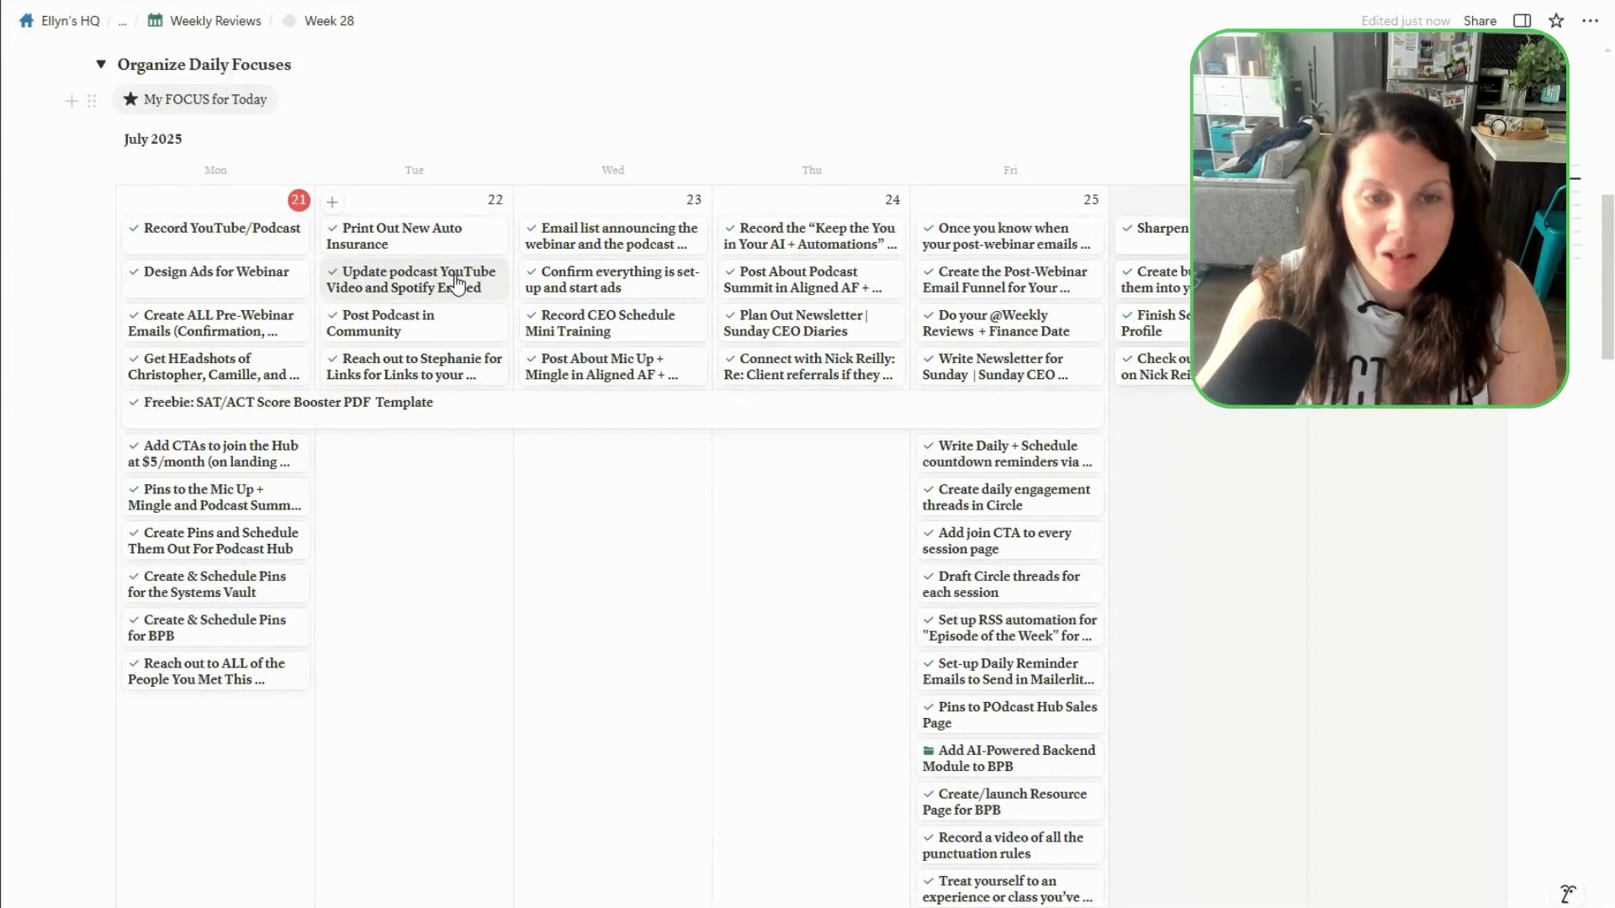
scroll(457, 280, "up", 5)
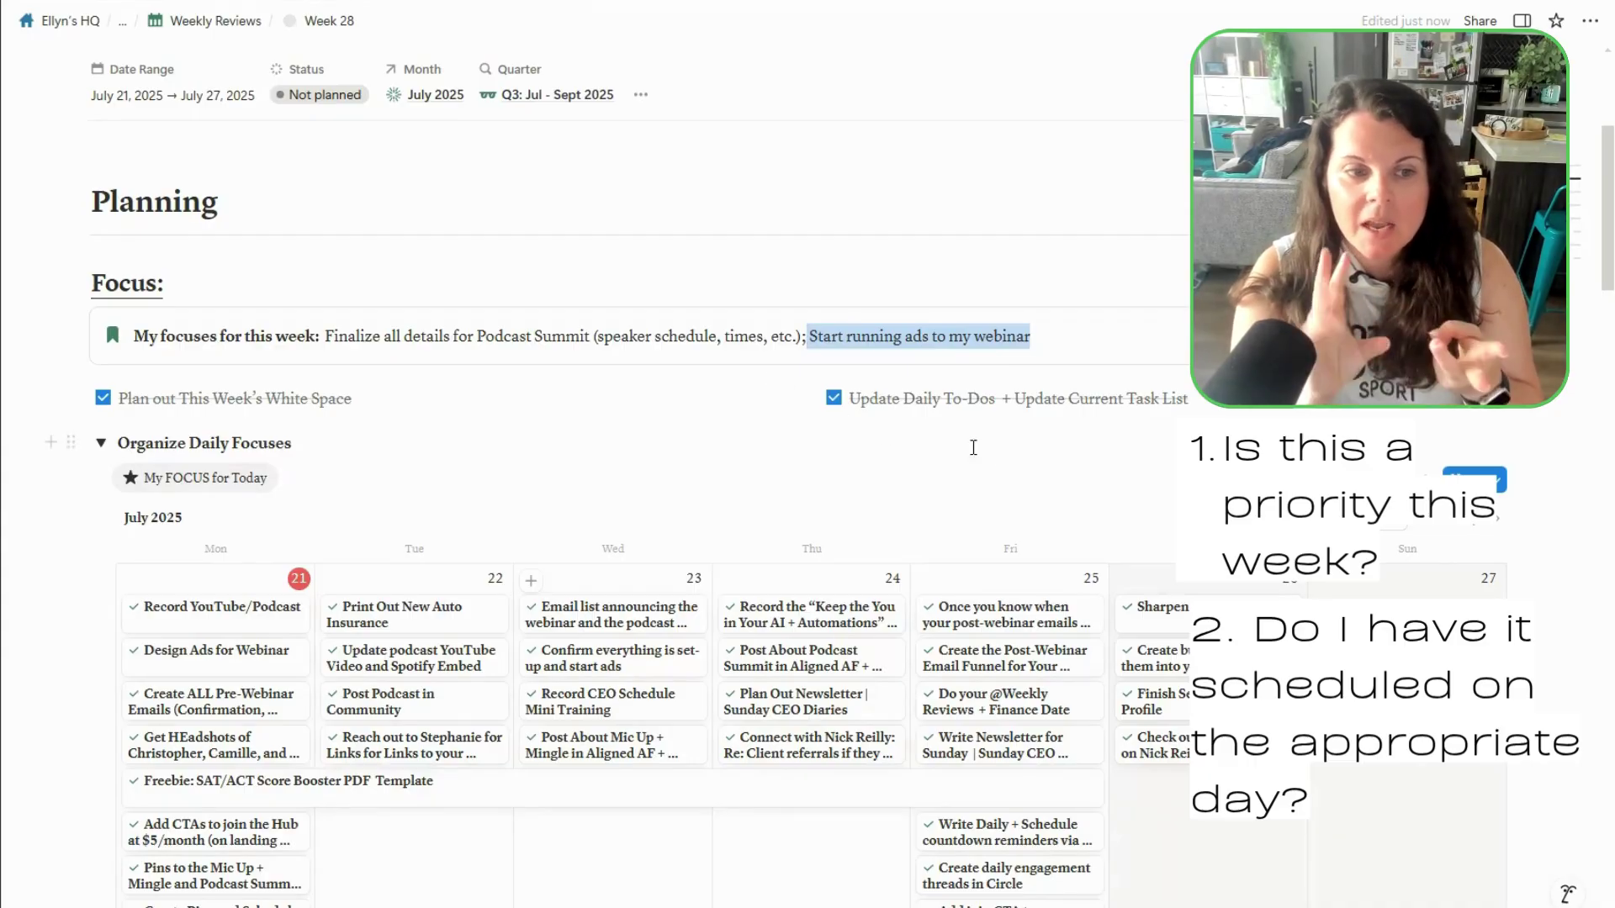
scroll(973, 447, "down", 3)
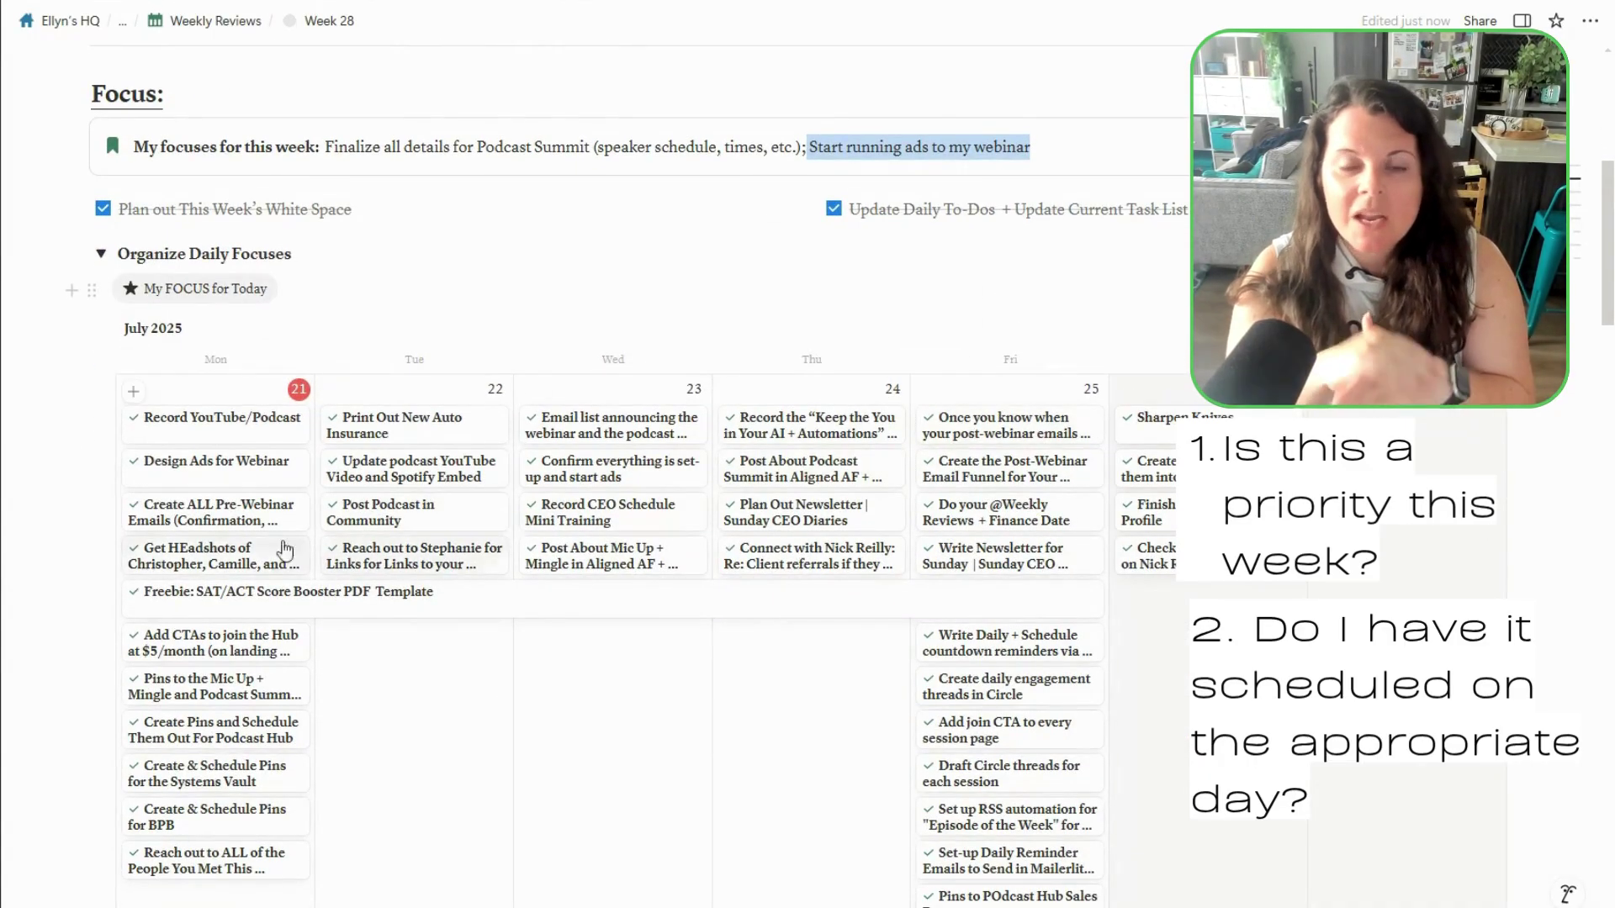
scroll(260, 445, "down", 2)
scroll(767, 384, "up", 5)
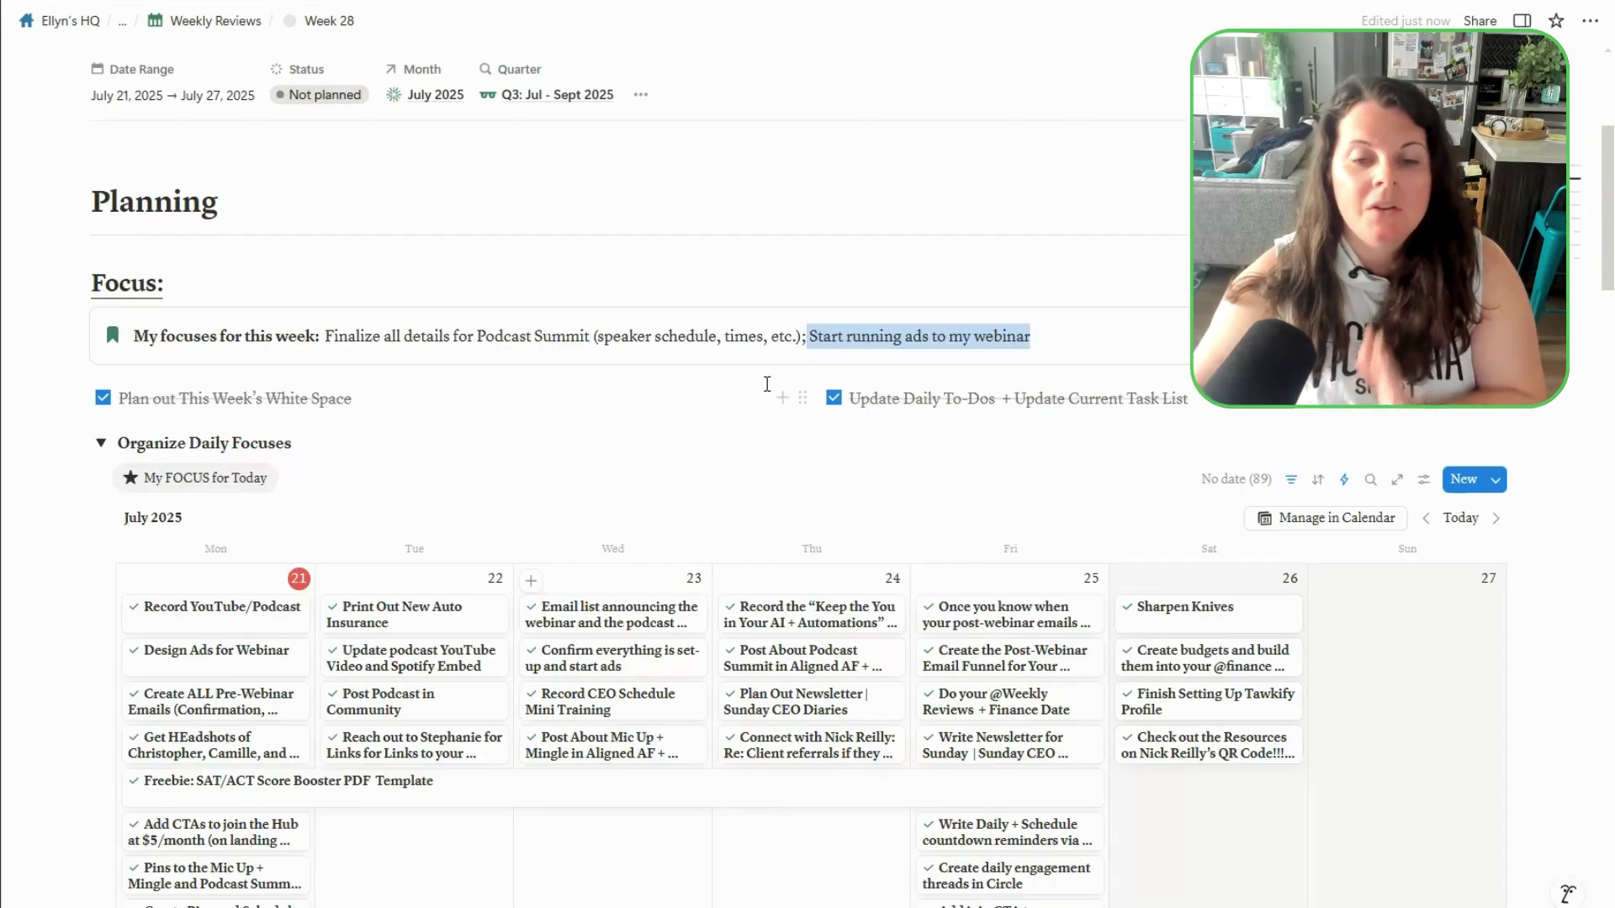
scroll(960, 443, "down", 3)
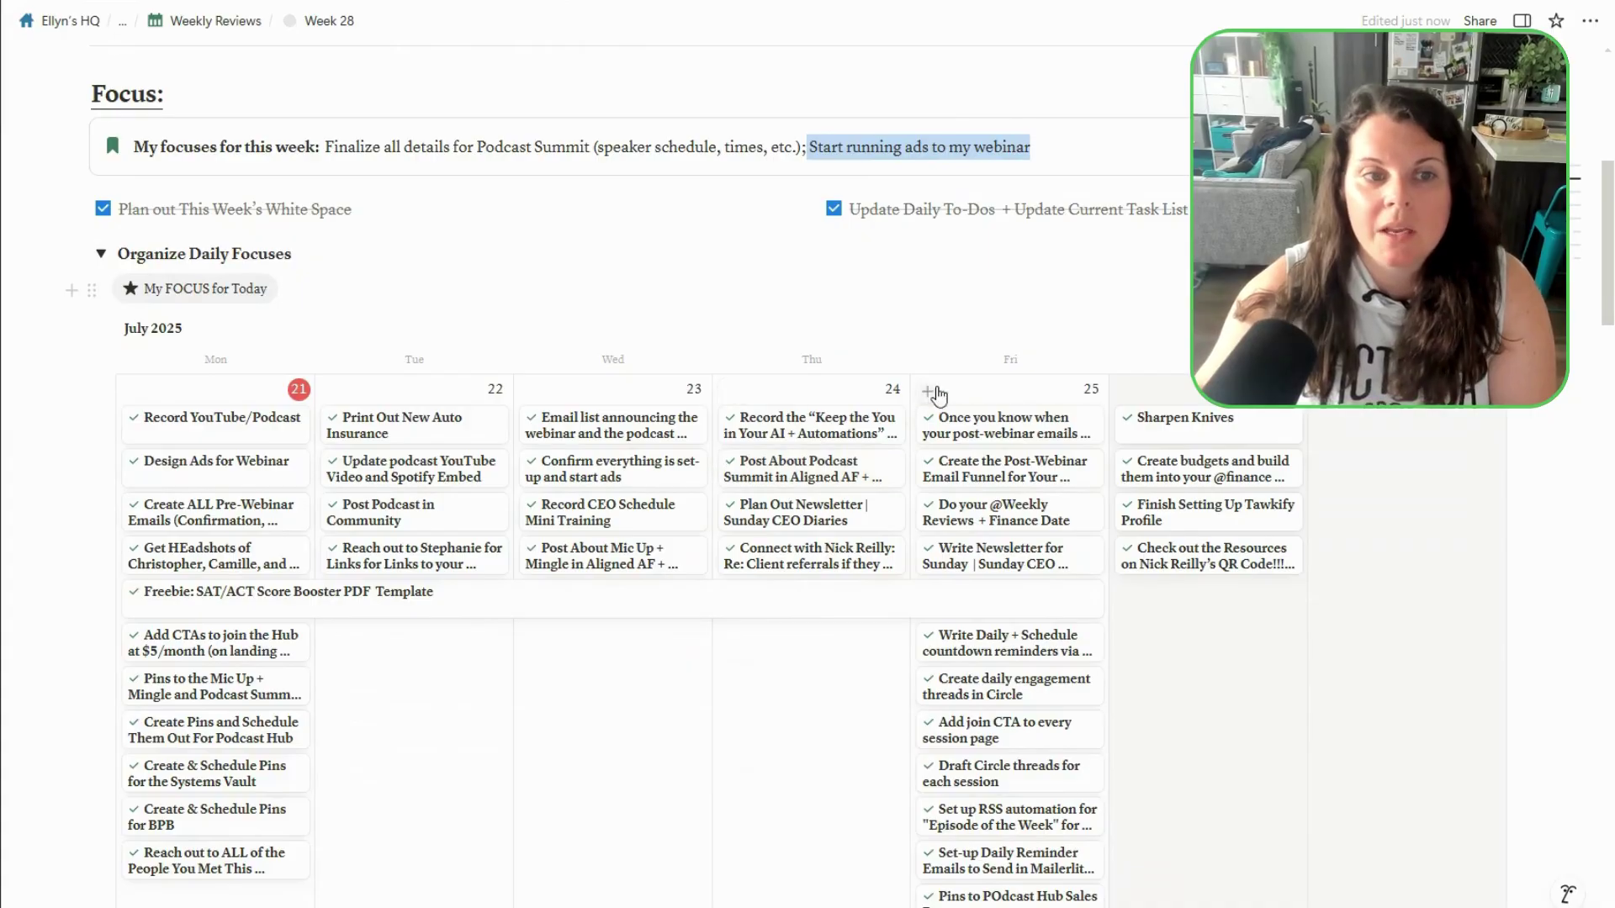
scroll(219, 416, "down", 2)
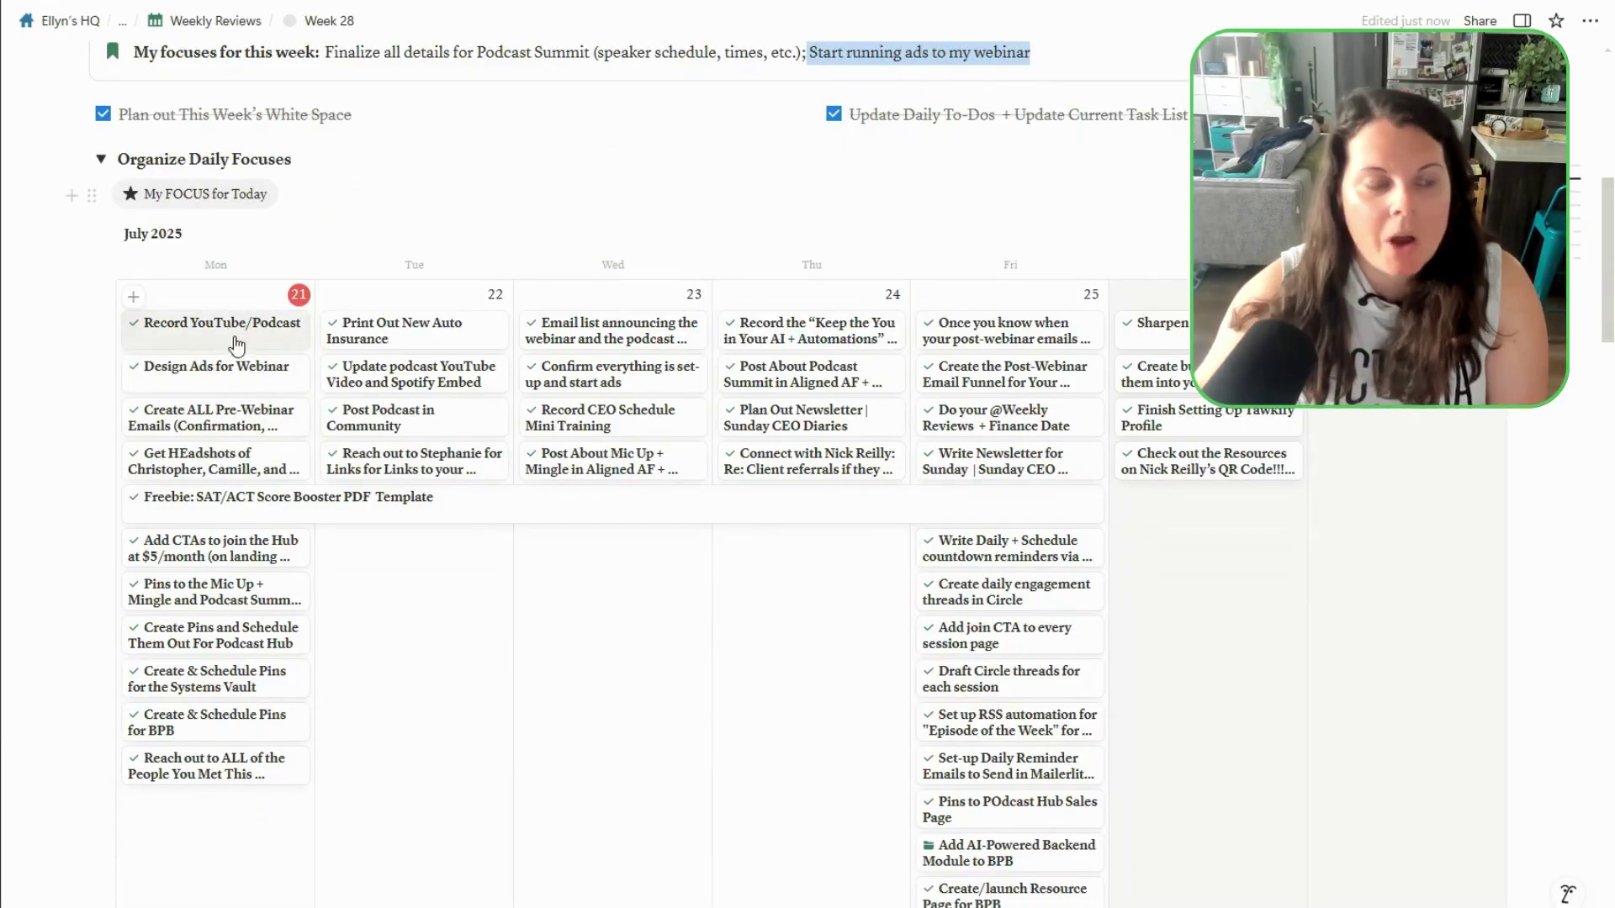
scroll(202, 351, "down", 2)
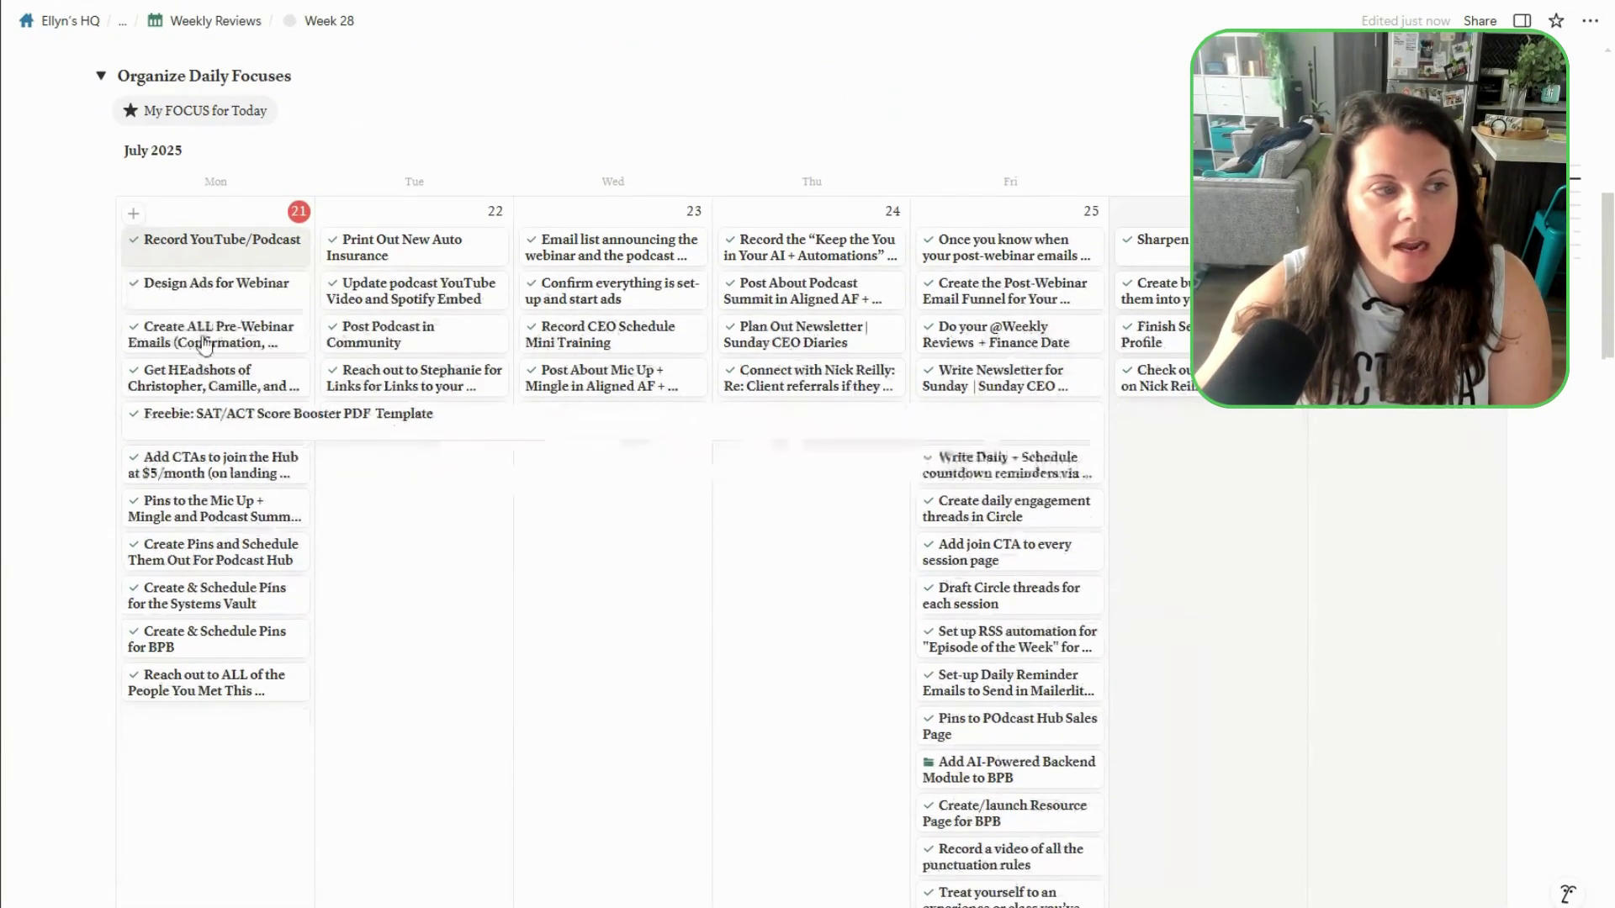
- Inspect Monday's task pages, including "Design Ads for Webinar", the headshots task and the task adding CTAs to join the Hub
left_click(210, 274)
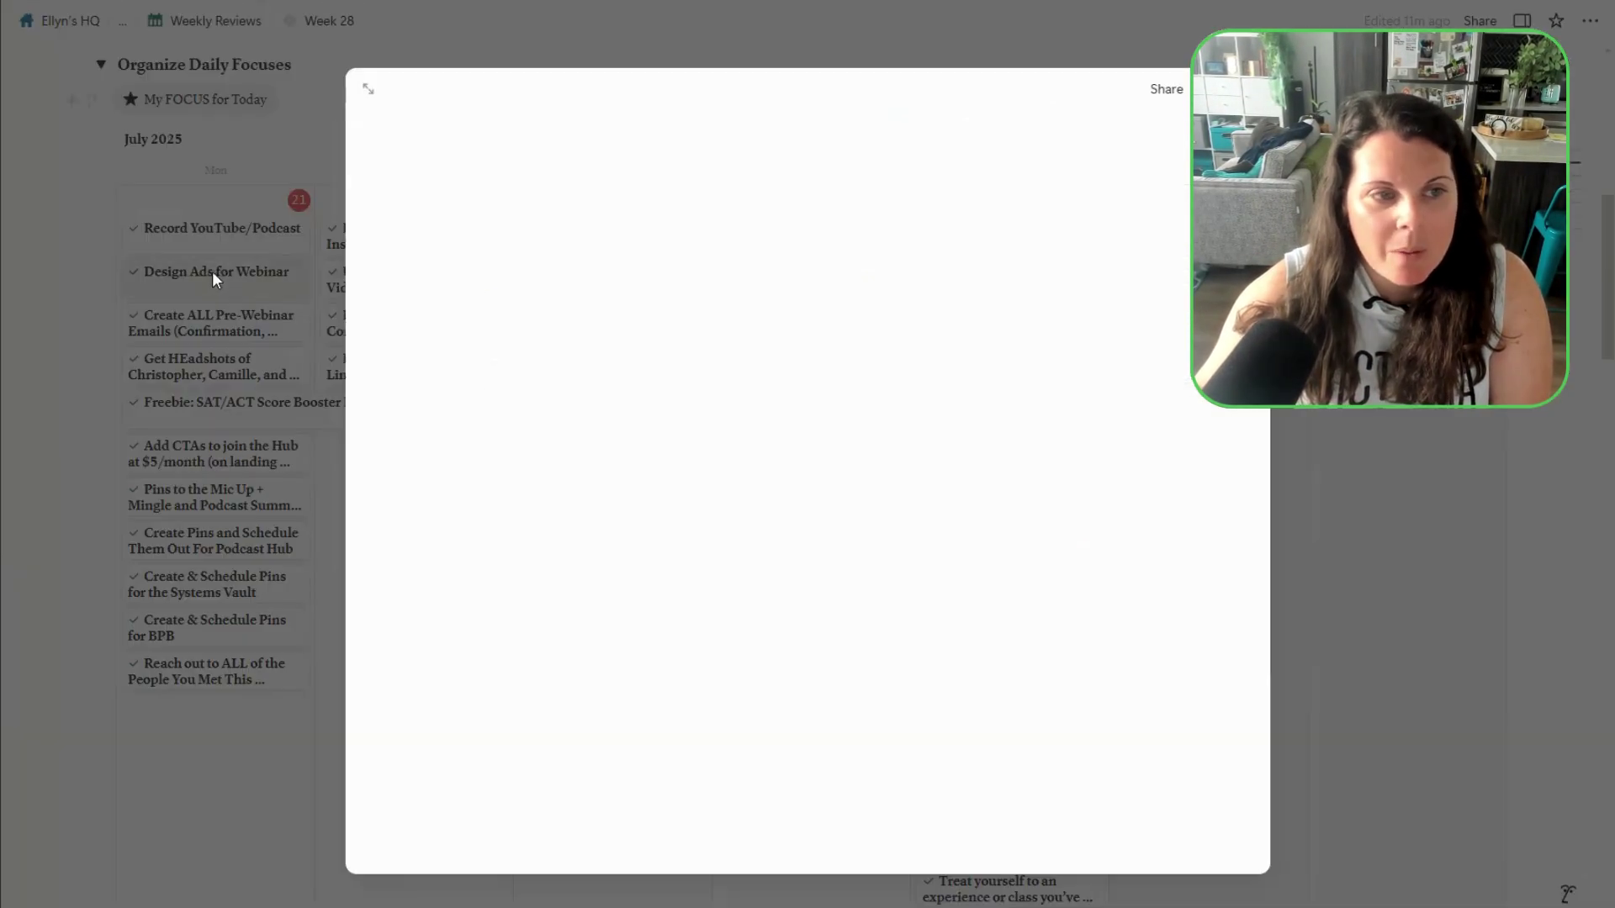
key("Escape")
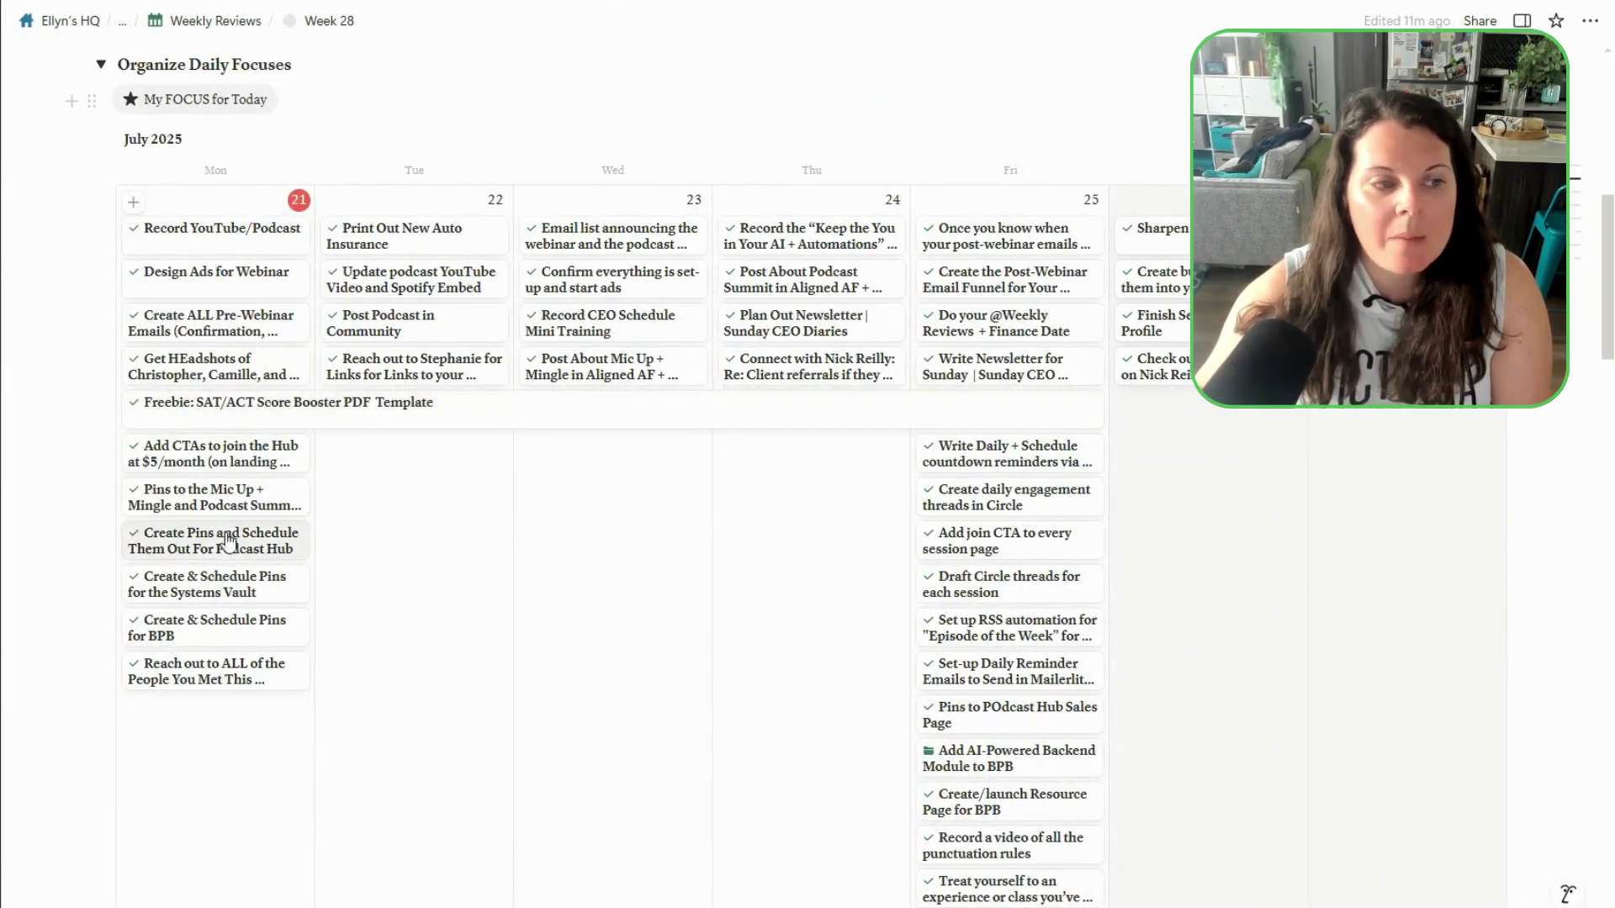
left_click(210, 367)
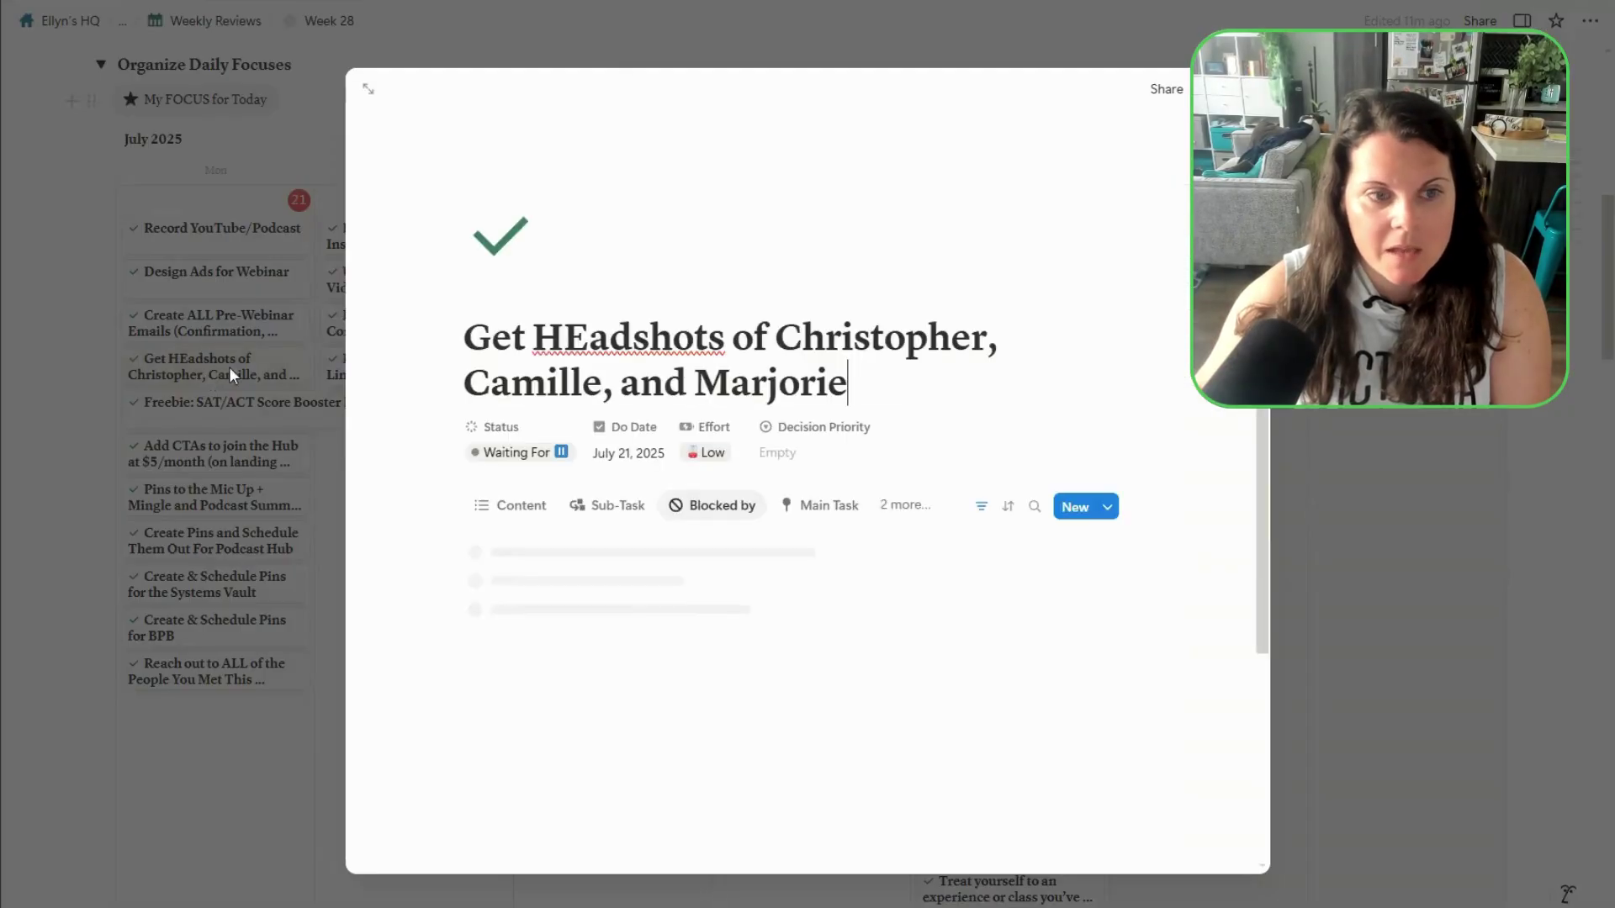
left_click(1273, 305)
left_click(236, 461)
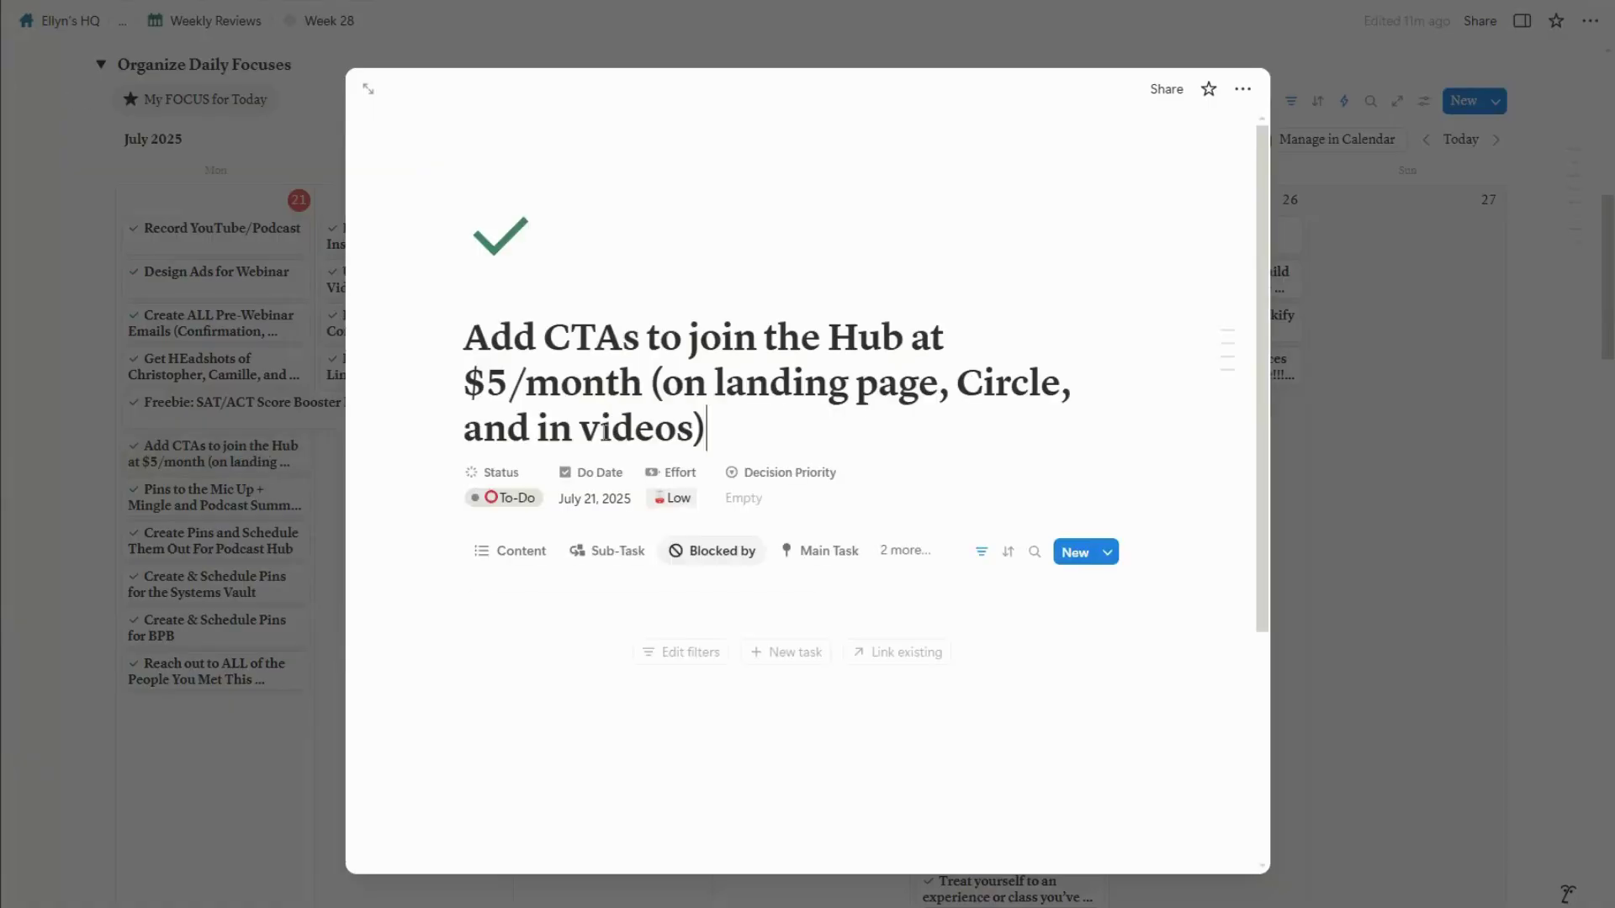
left_click(1451, 284)
left_click(215, 496)
left_click(214, 500)
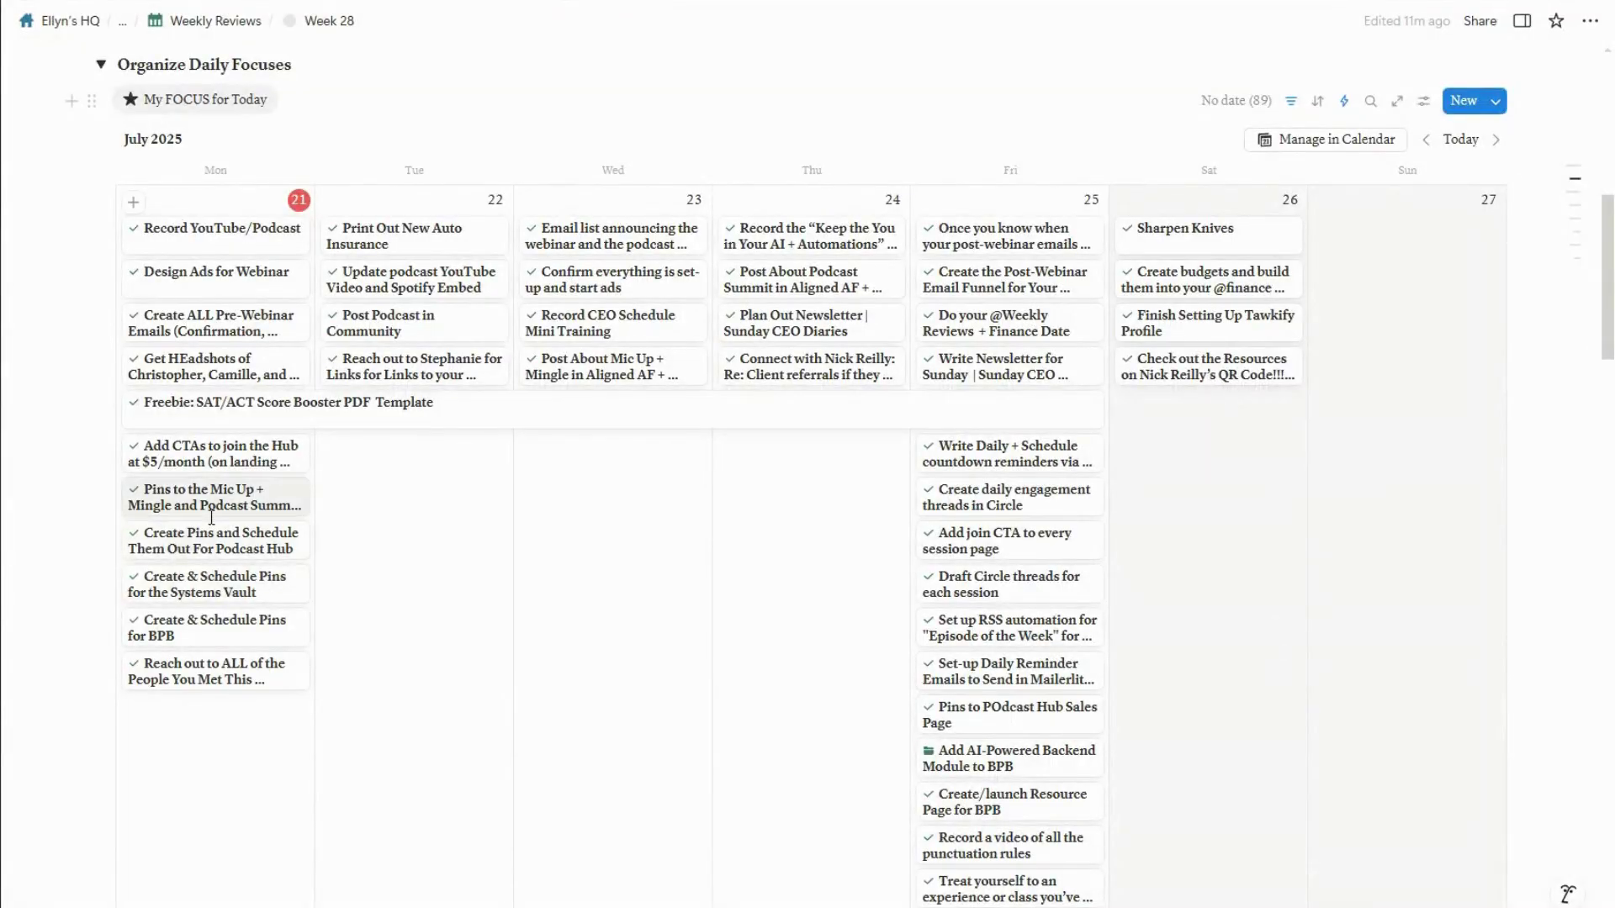
- Reschedule Monday's "Reach out to ALL of the People You Met" task to Wednesday, July 23, and "Print Out New Auto Insurance" to Monday, July 21
left_click_drag(169, 677, 589, 438)
left_click_drag(395, 236, 215, 236)
- Look over next week's calendar, return to the current week, and check the Do Date of the "Record CEO Schedule Mini Training" task
left_click(1494, 141)
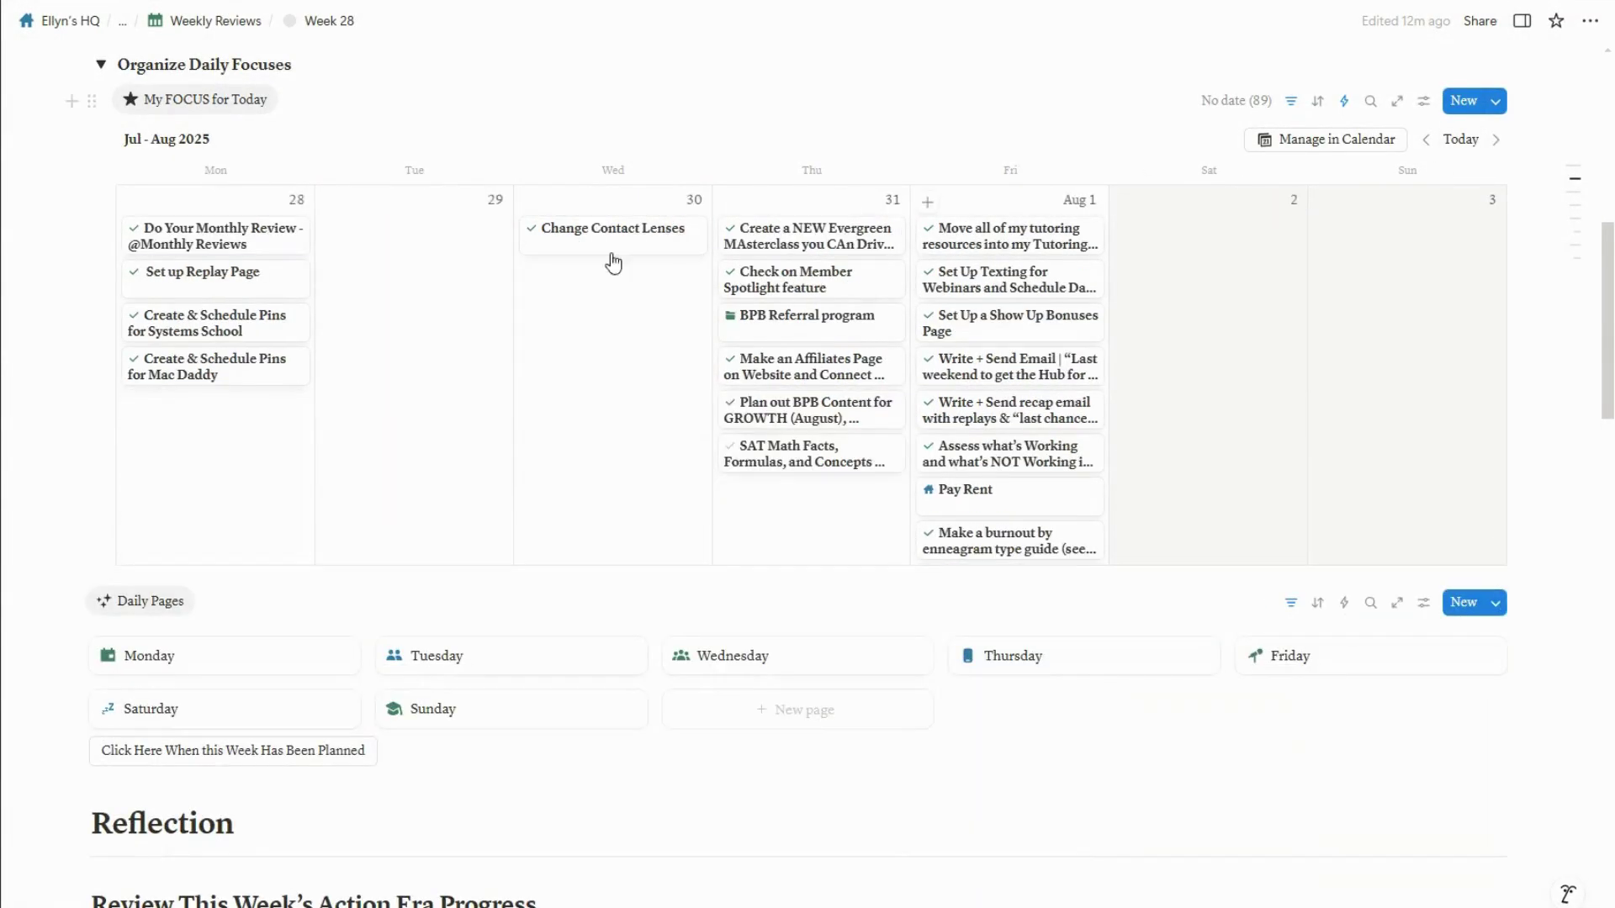
left_click(1426, 140)
left_click(589, 325)
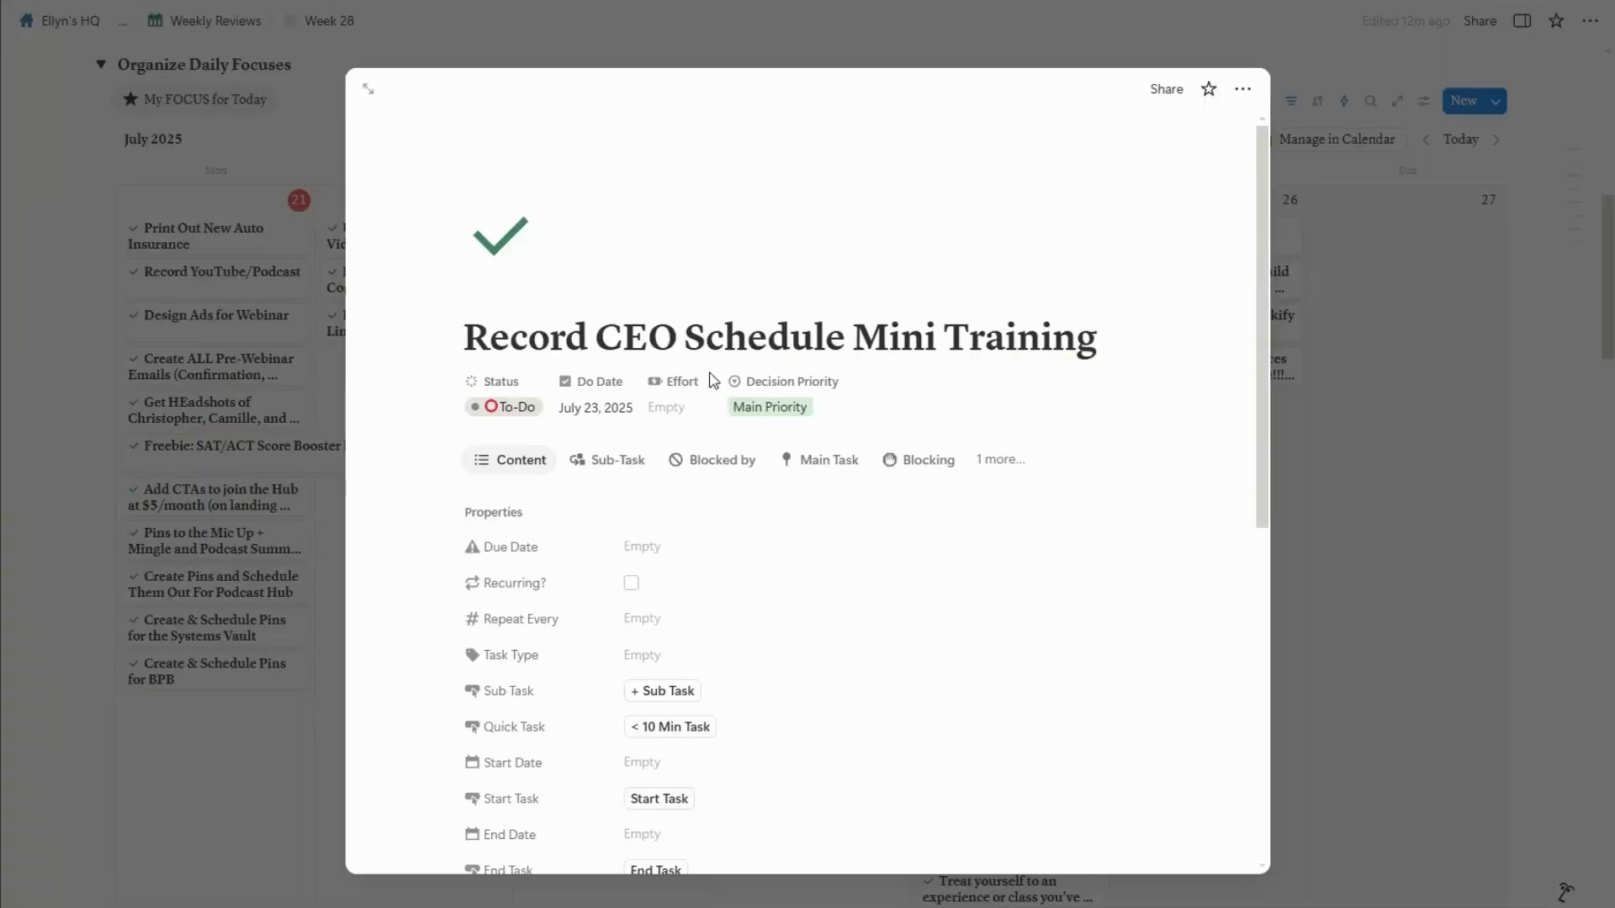
left_click(597, 410)
key("Escape")
key("Escape")
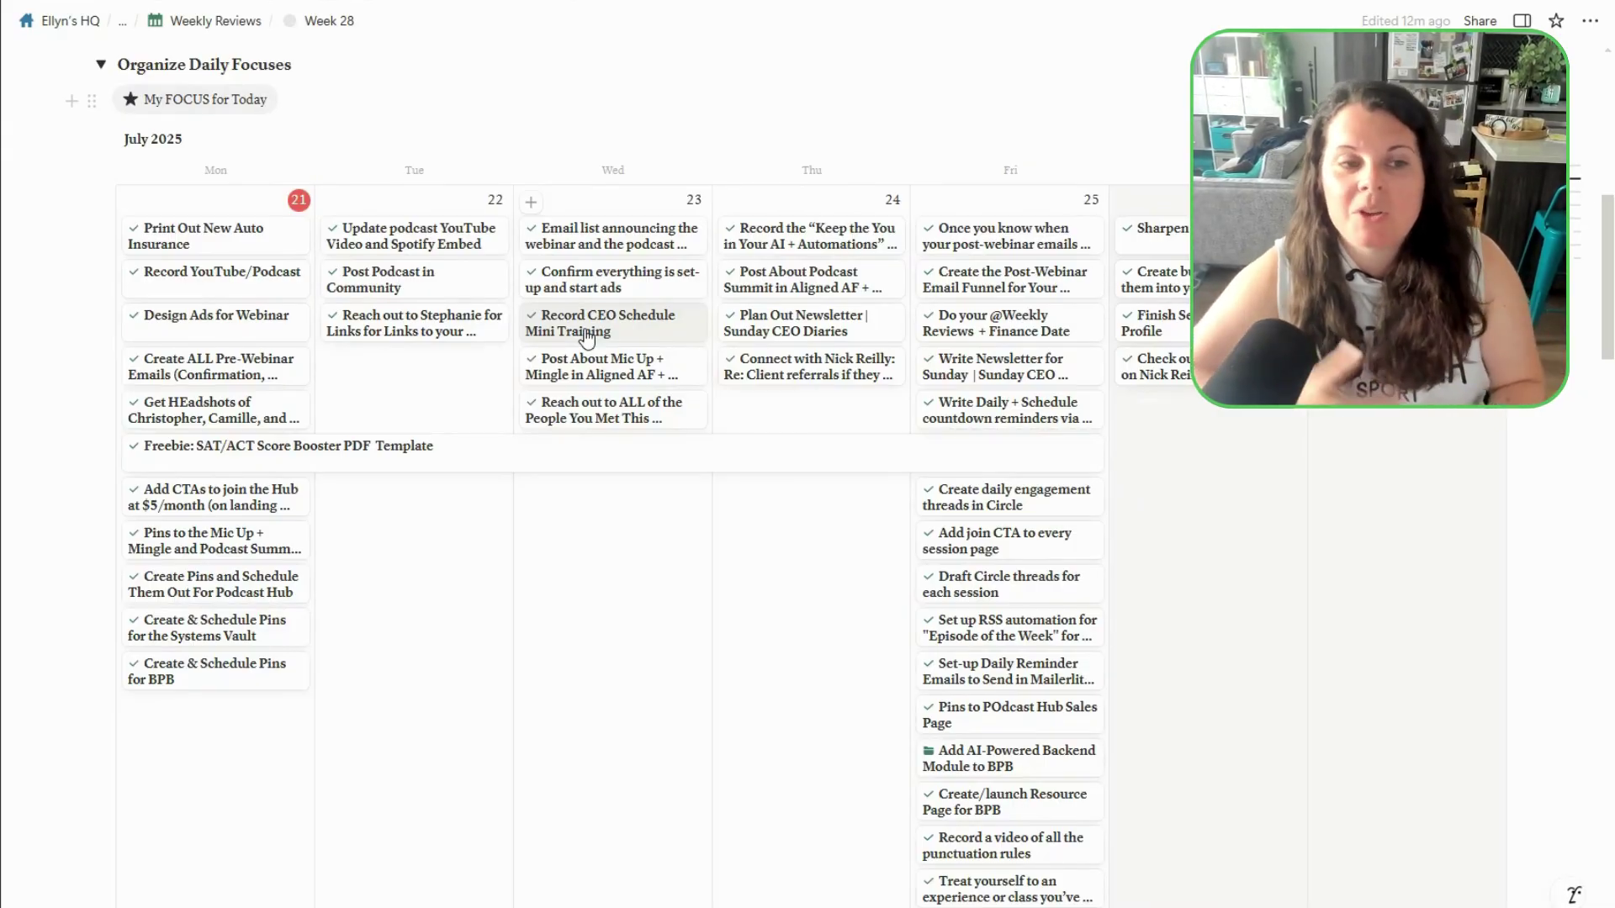
- Look through the long list of tasks assigned to Friday, July 25, on the weekly calendar
scroll(981, 306, "down", 10)
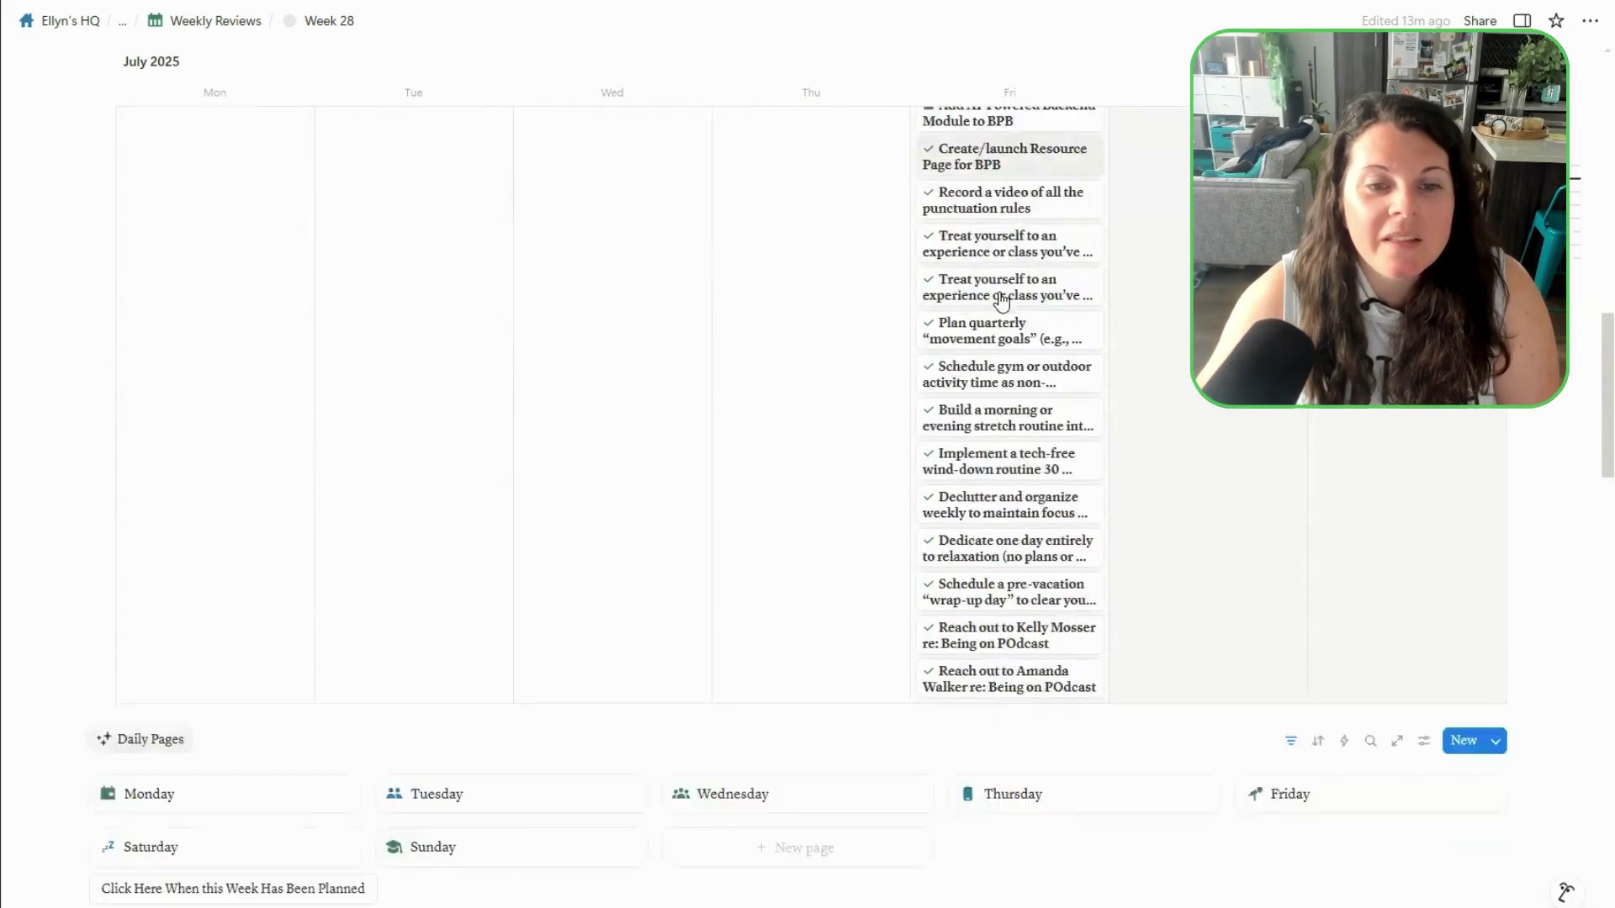
scroll(1066, 398, "up", 5)
scroll(1041, 241, "down", 4)
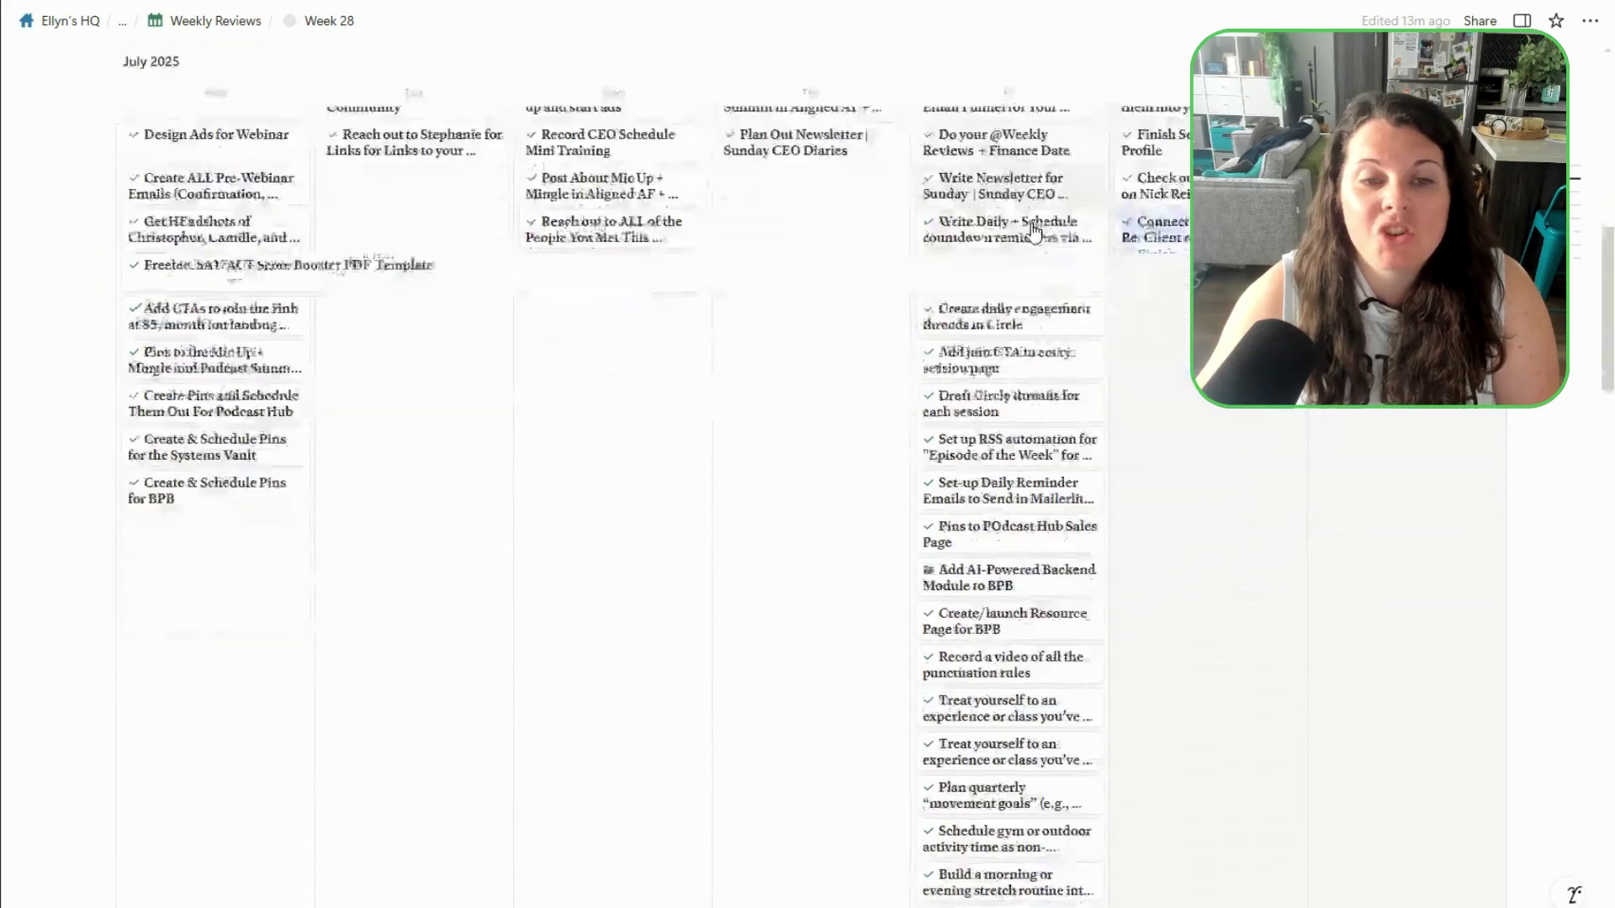
scroll(1040, 241, "up", 10)
scroll(948, 353, "down", 2)
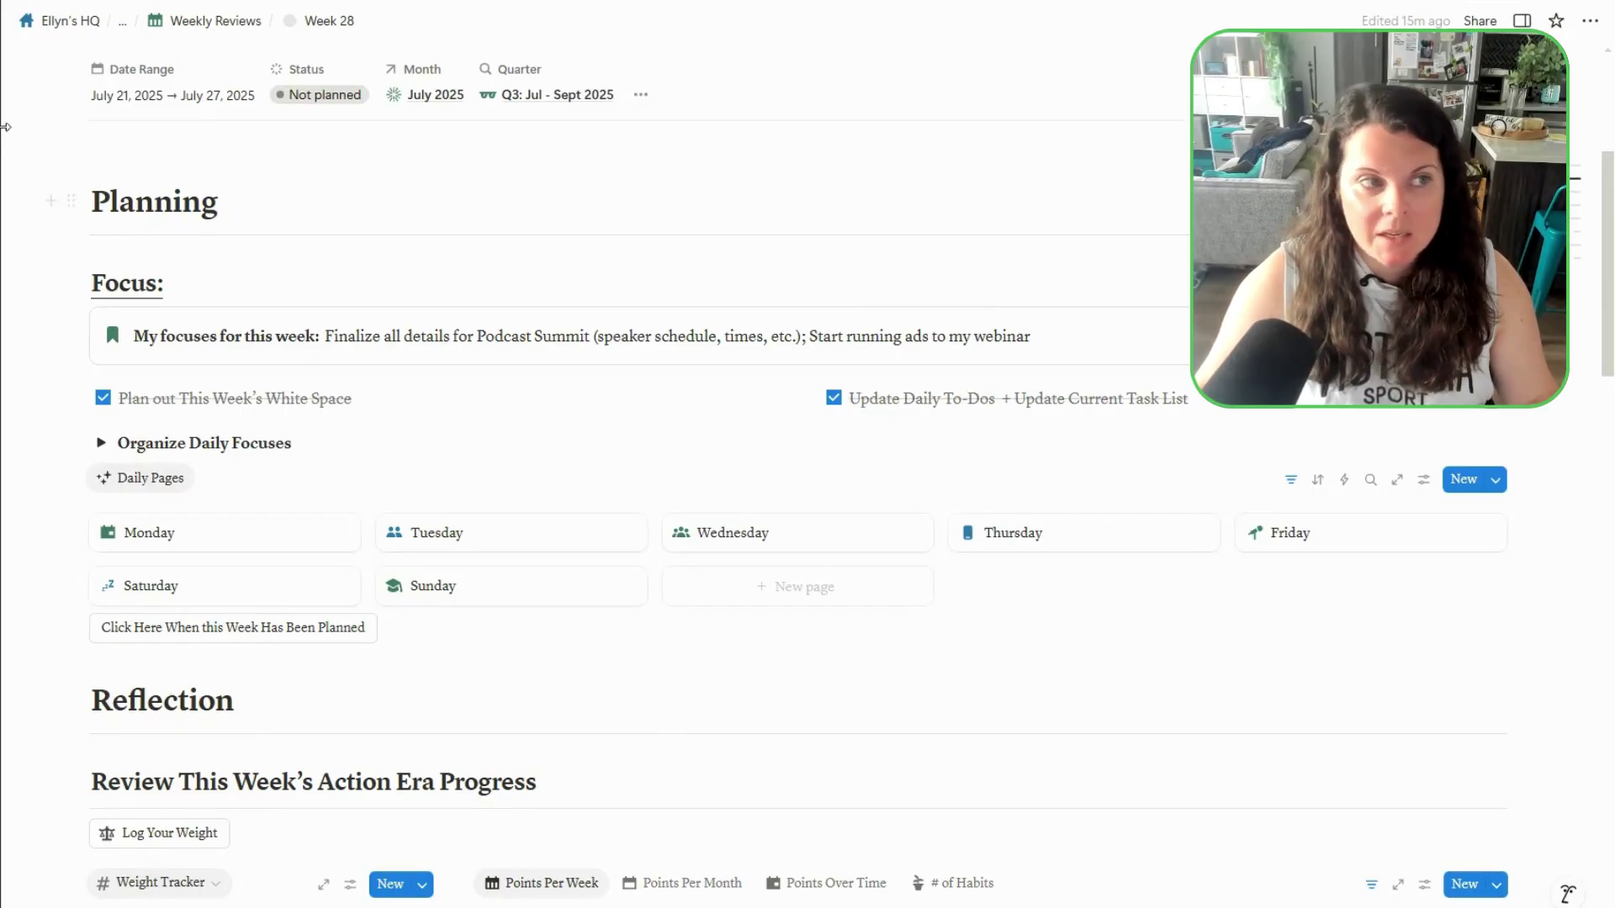
- Go from the Week 28 review to the Daily Check-Out page and on to the Daily Check-In page
left_click(251, 1)
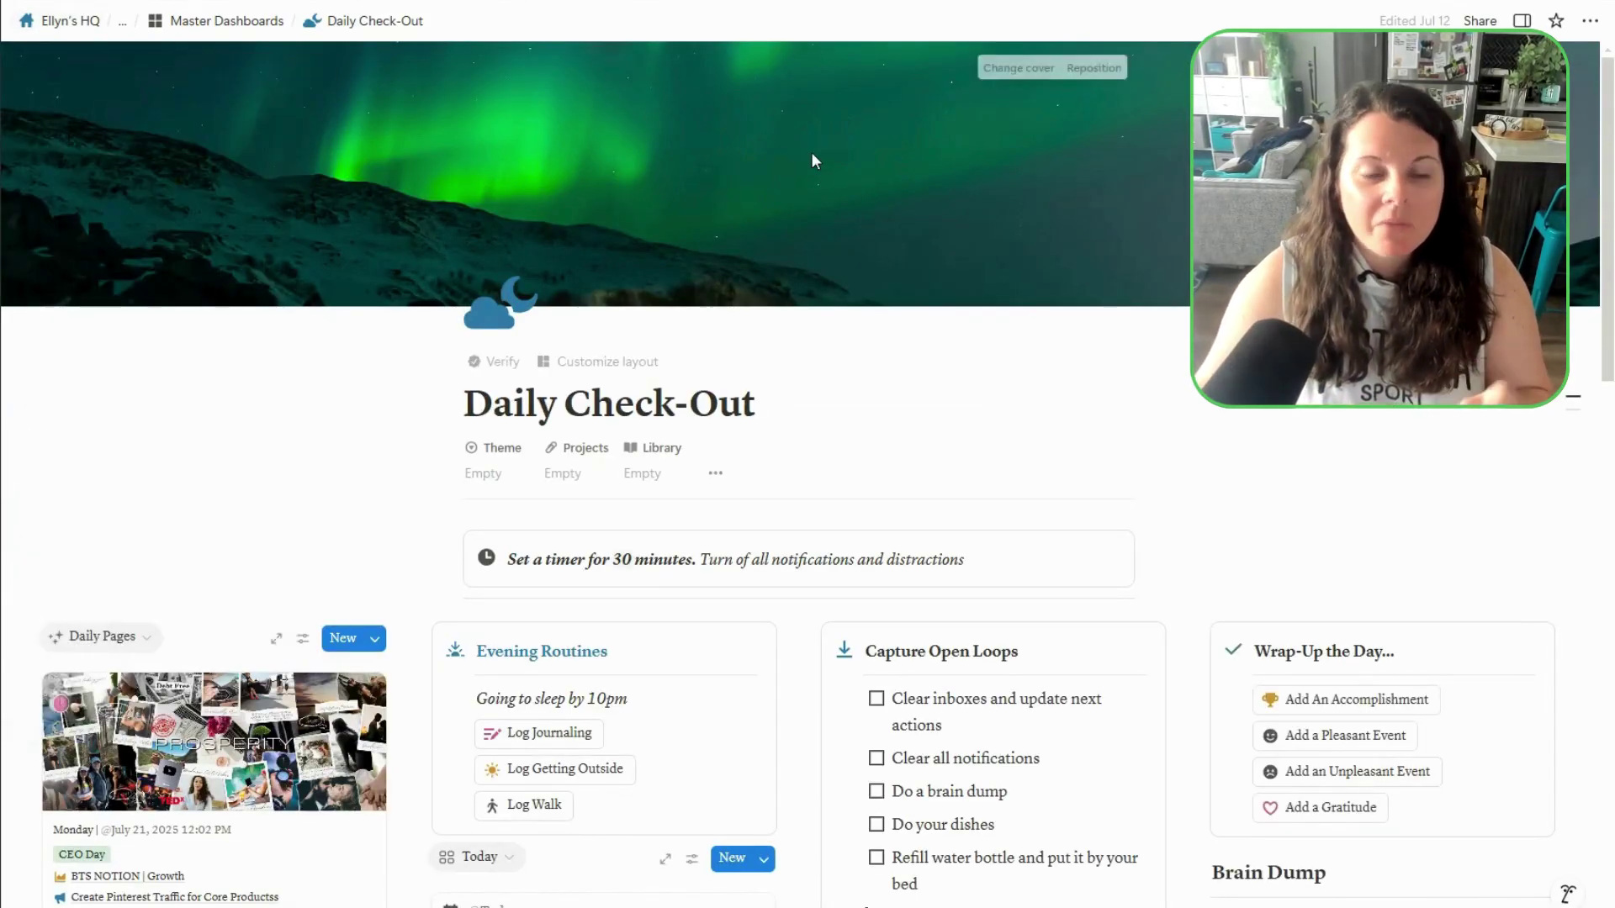
scroll(891, 163, "down", 2)
left_click(221, 1)
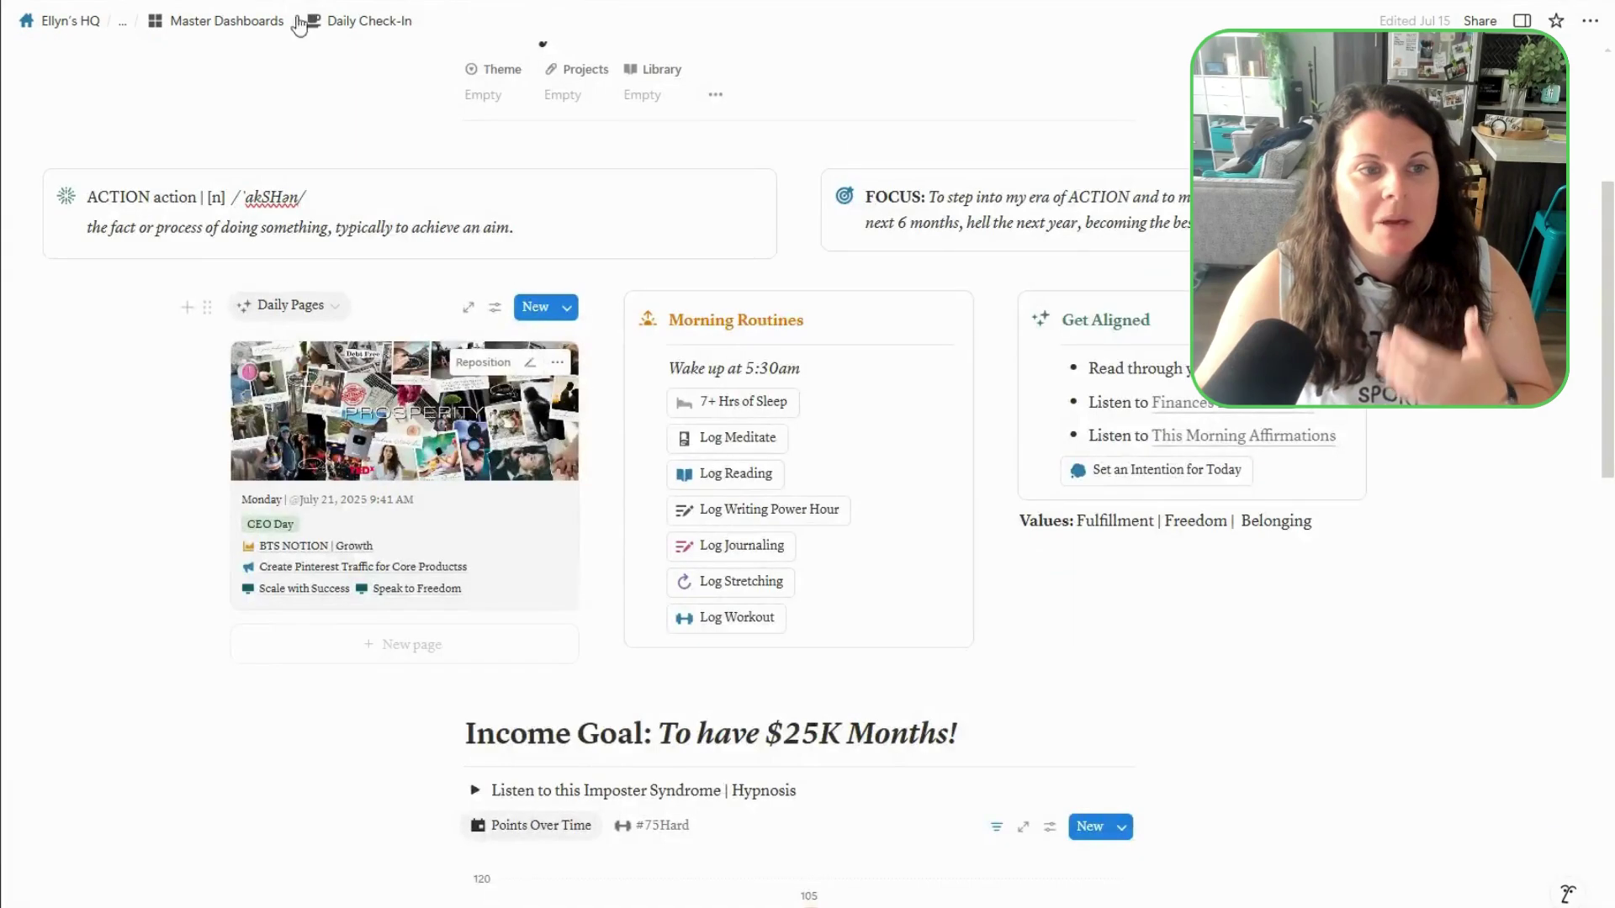
- Examine the Daily Check-In's morning routines, Get Aligned links, points chart and Establish Priorities for Today board
scroll(865, 162, "up", 4)
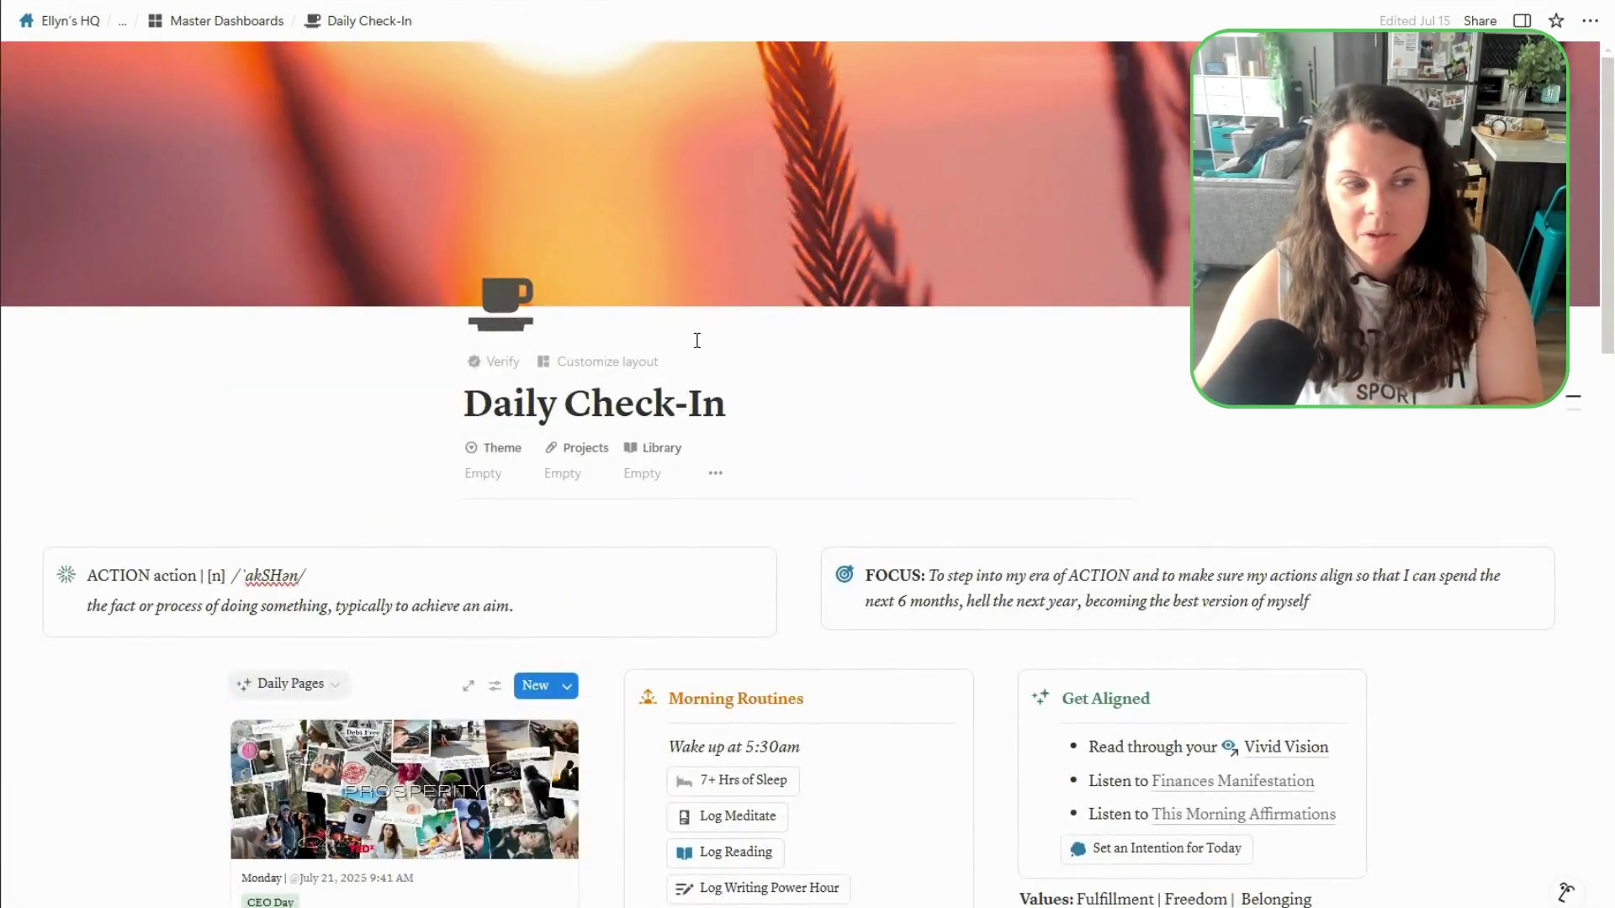
scroll(420, 337, "down", 2)
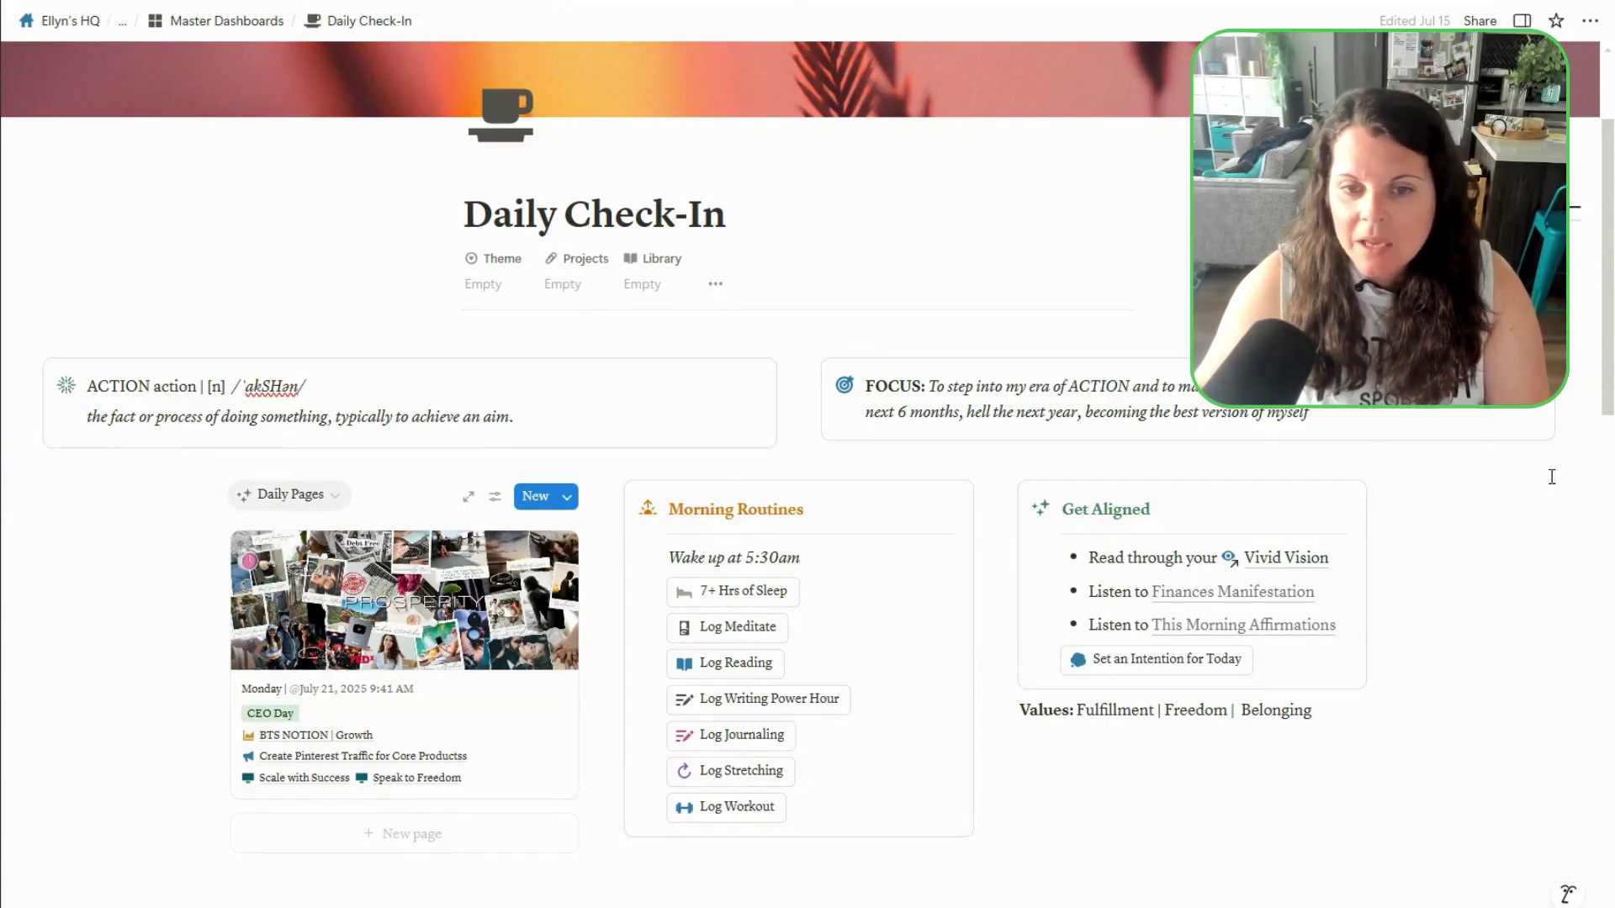
scroll(1186, 557, "down", 3)
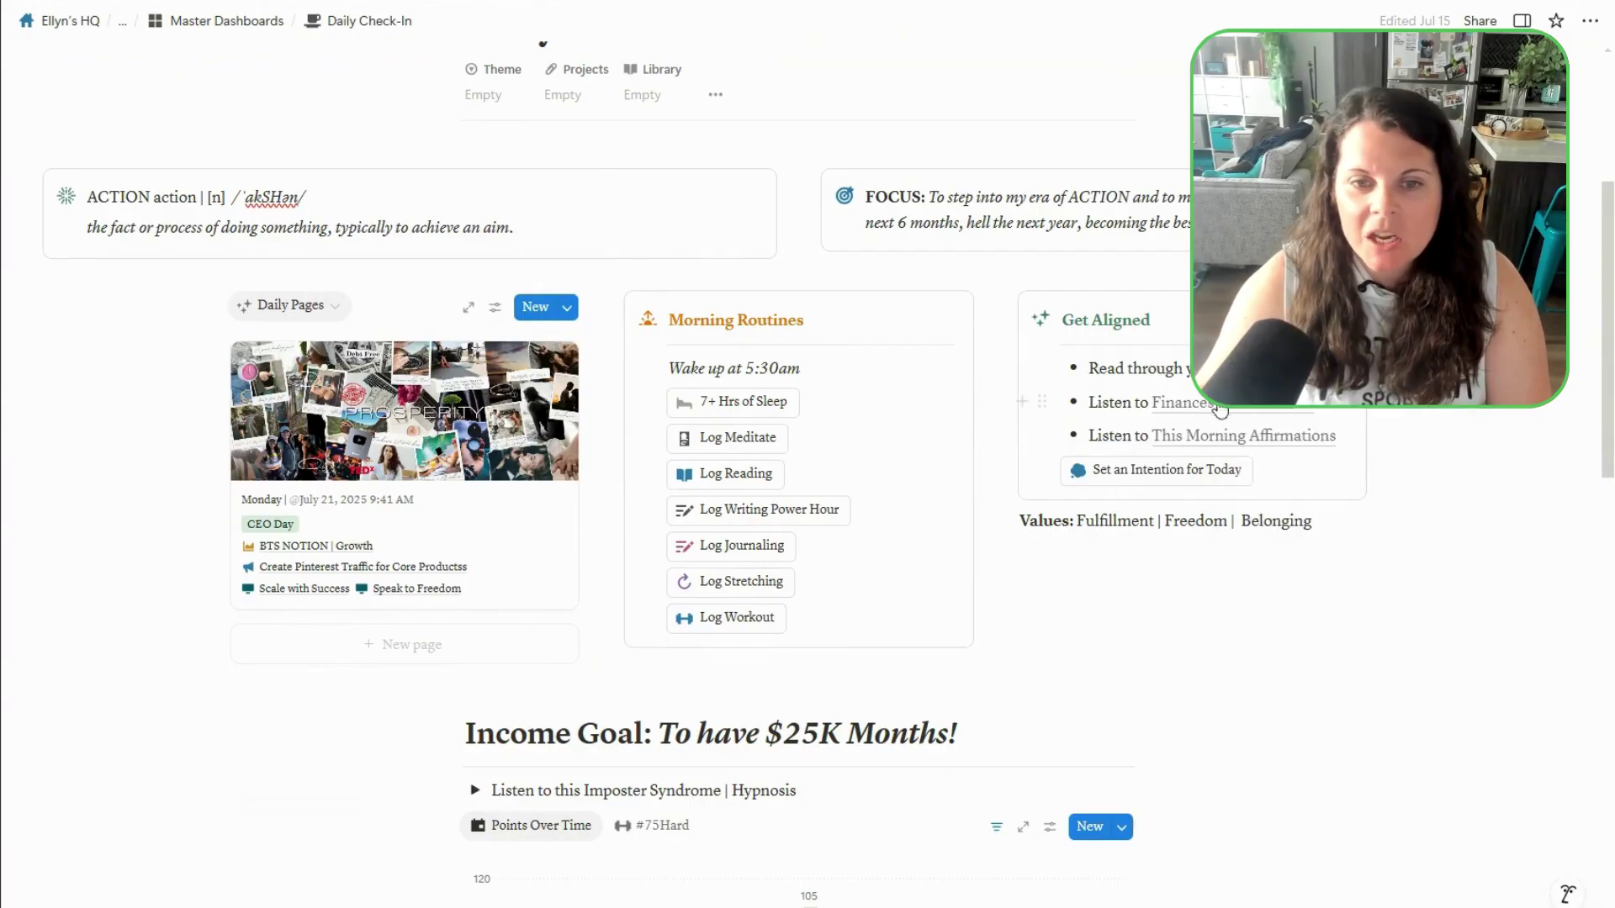
mouse_move(1196, 416)
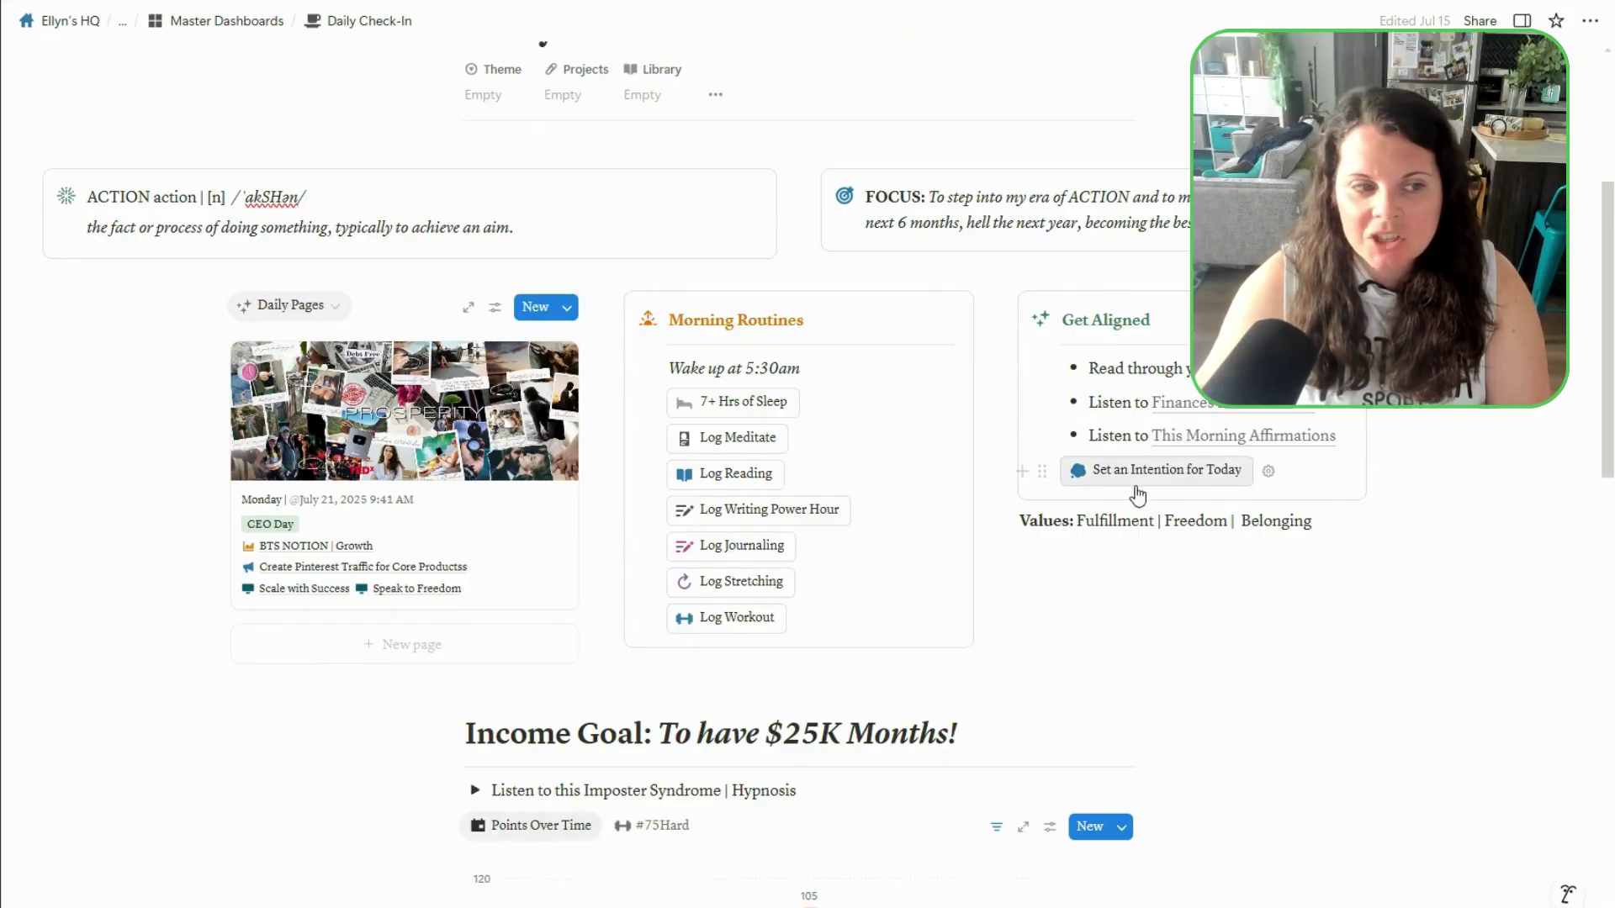
scroll(757, 407, "down", 10)
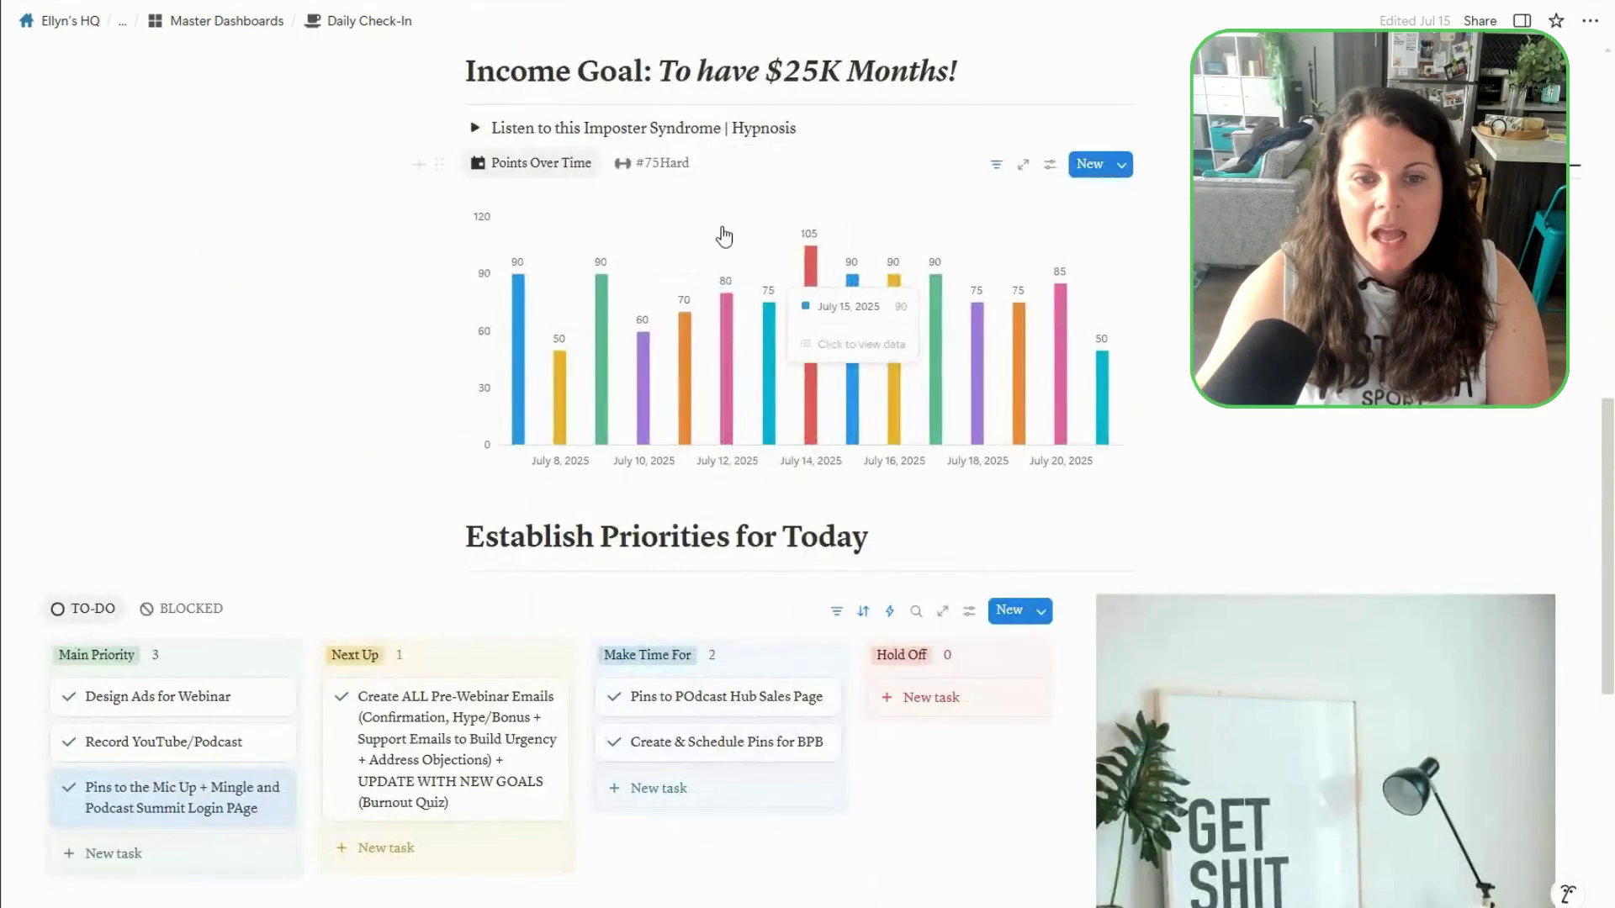
scroll(724, 237, "down", 7)
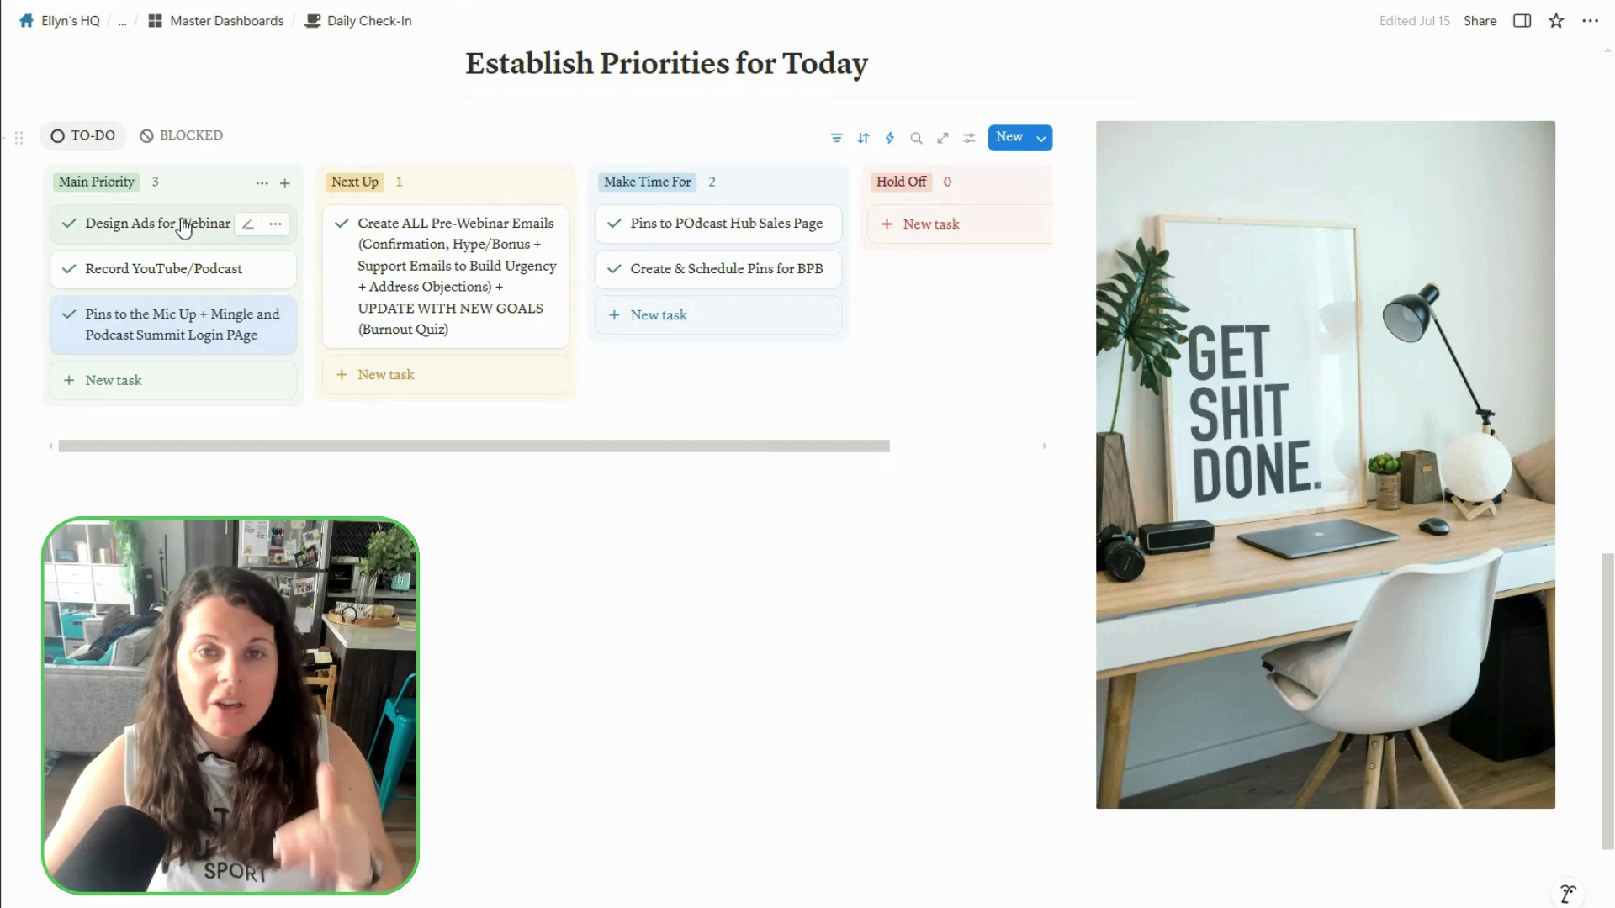
- Inspect the Importance, Urgency and Decision Priority properties of the "Design Ads for Webinar" task, and close its page
left_click(184, 226)
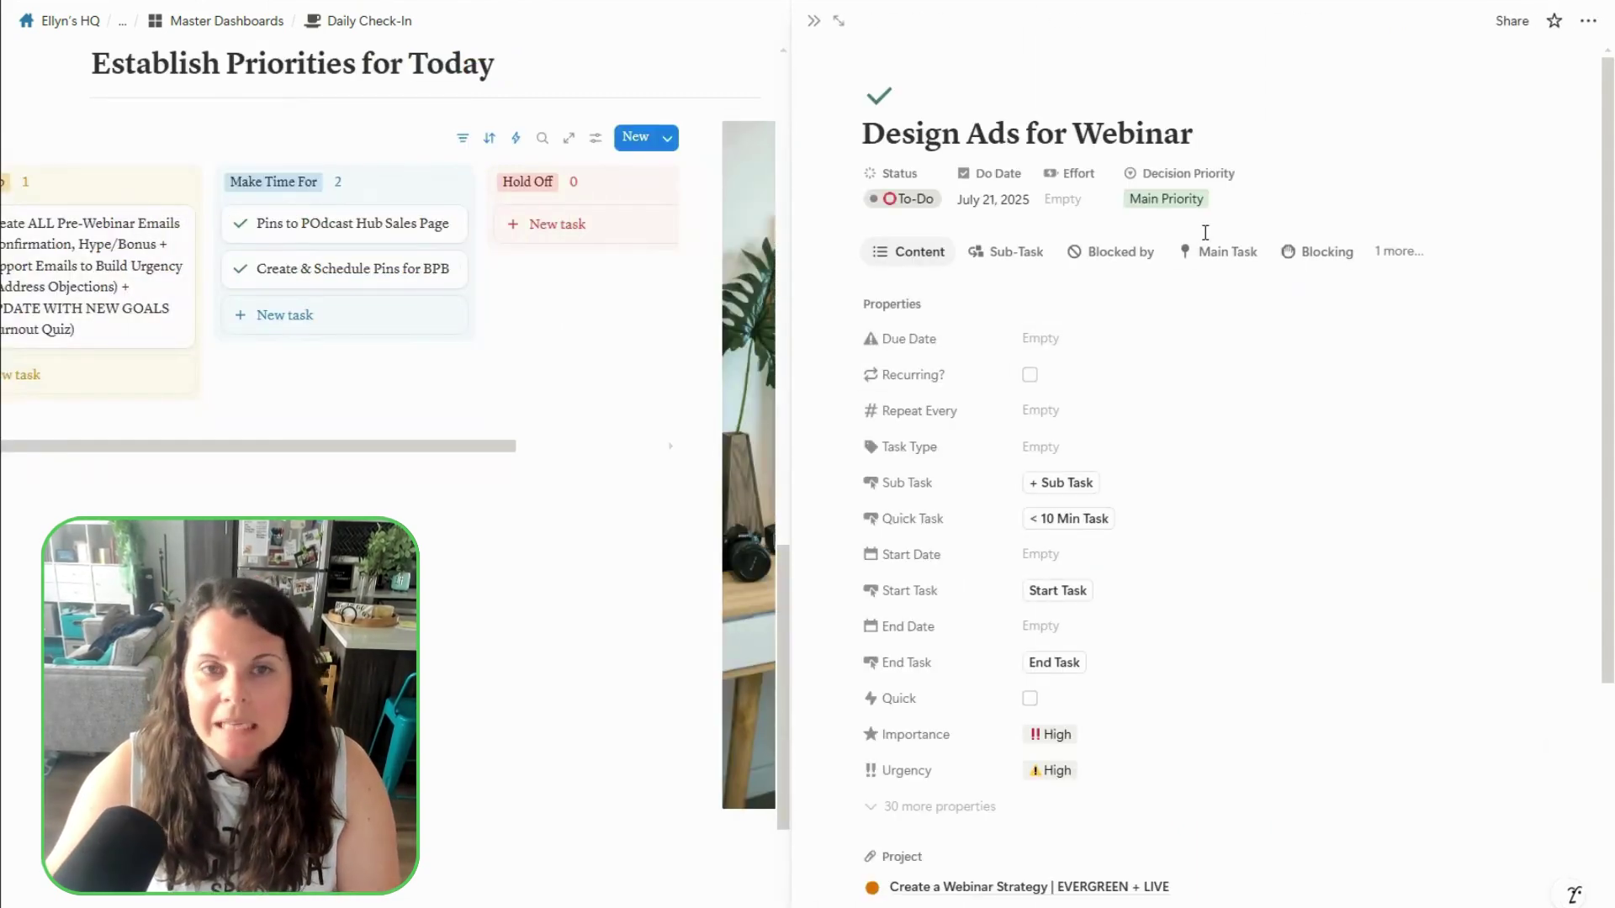
left_click(1057, 736)
key("Escape")
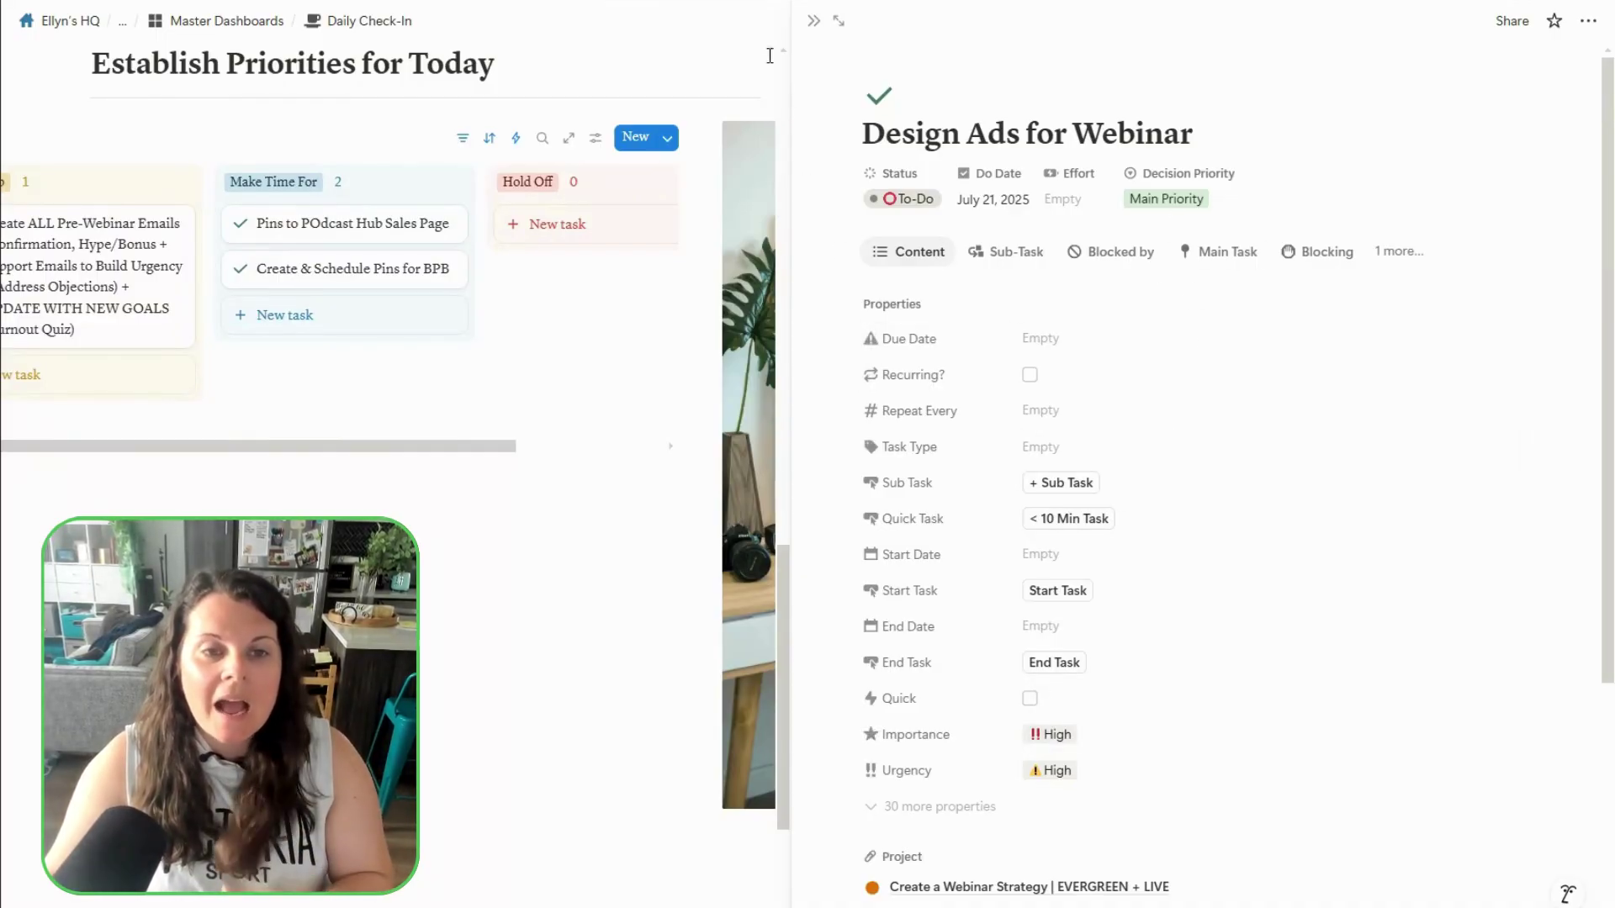
left_click(815, 22)
- Inspect the triggers and actions of the "Set Main Priority" and "Set Urgency/Importance to HIGH When Main Priority" automations, and close the automations list
left_click(1177, 664)
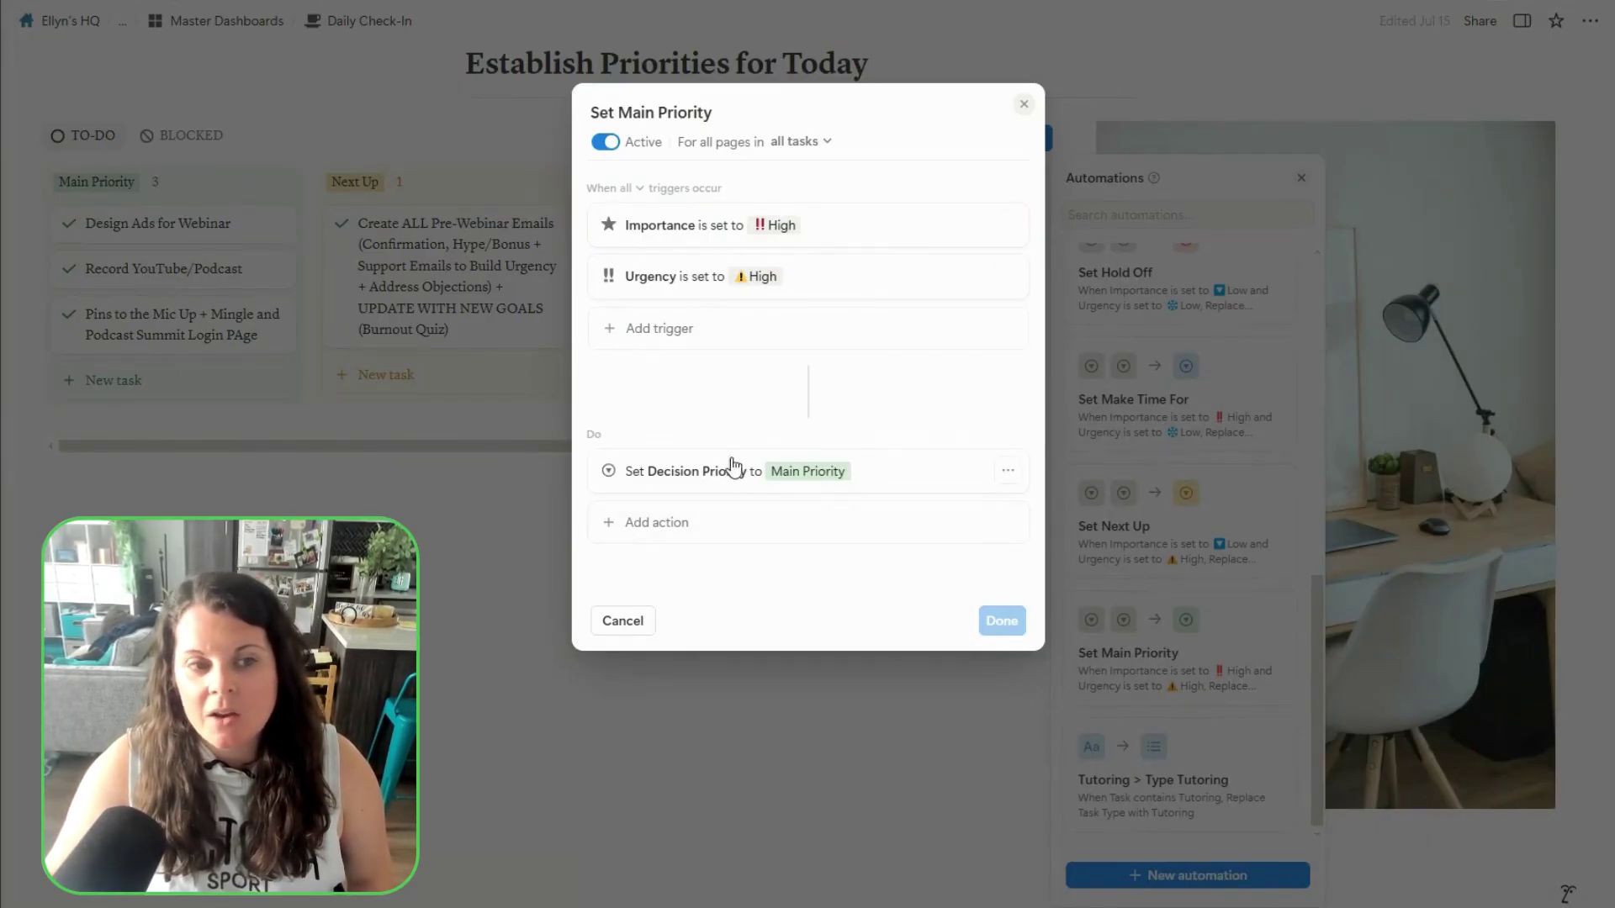
left_click(1178, 538)
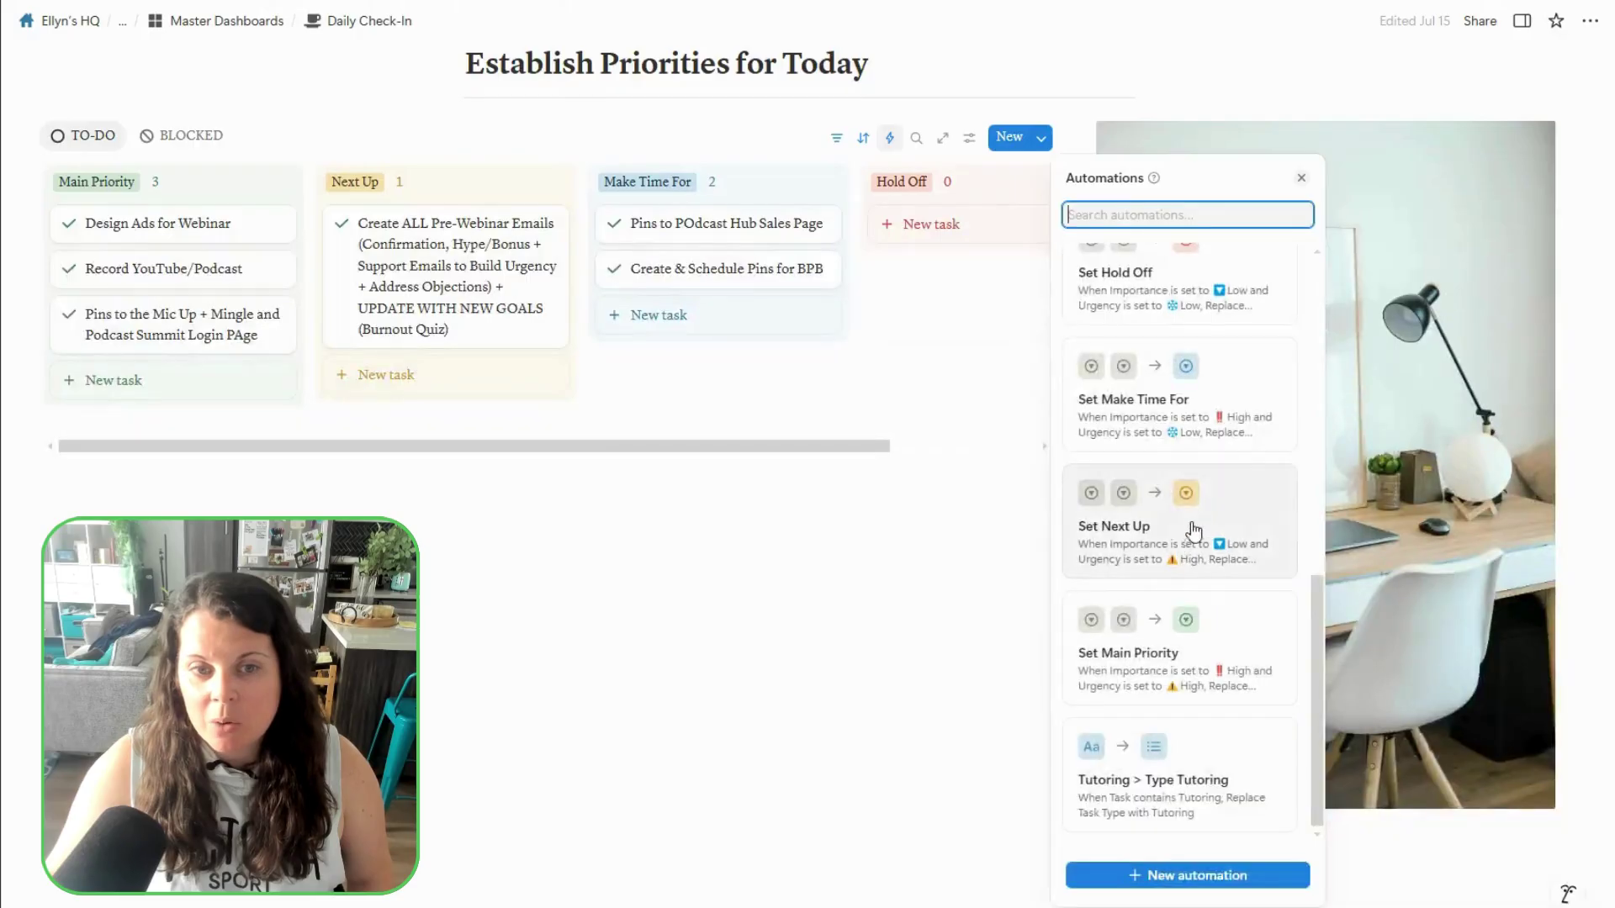
scroll(1195, 513, "up", 6)
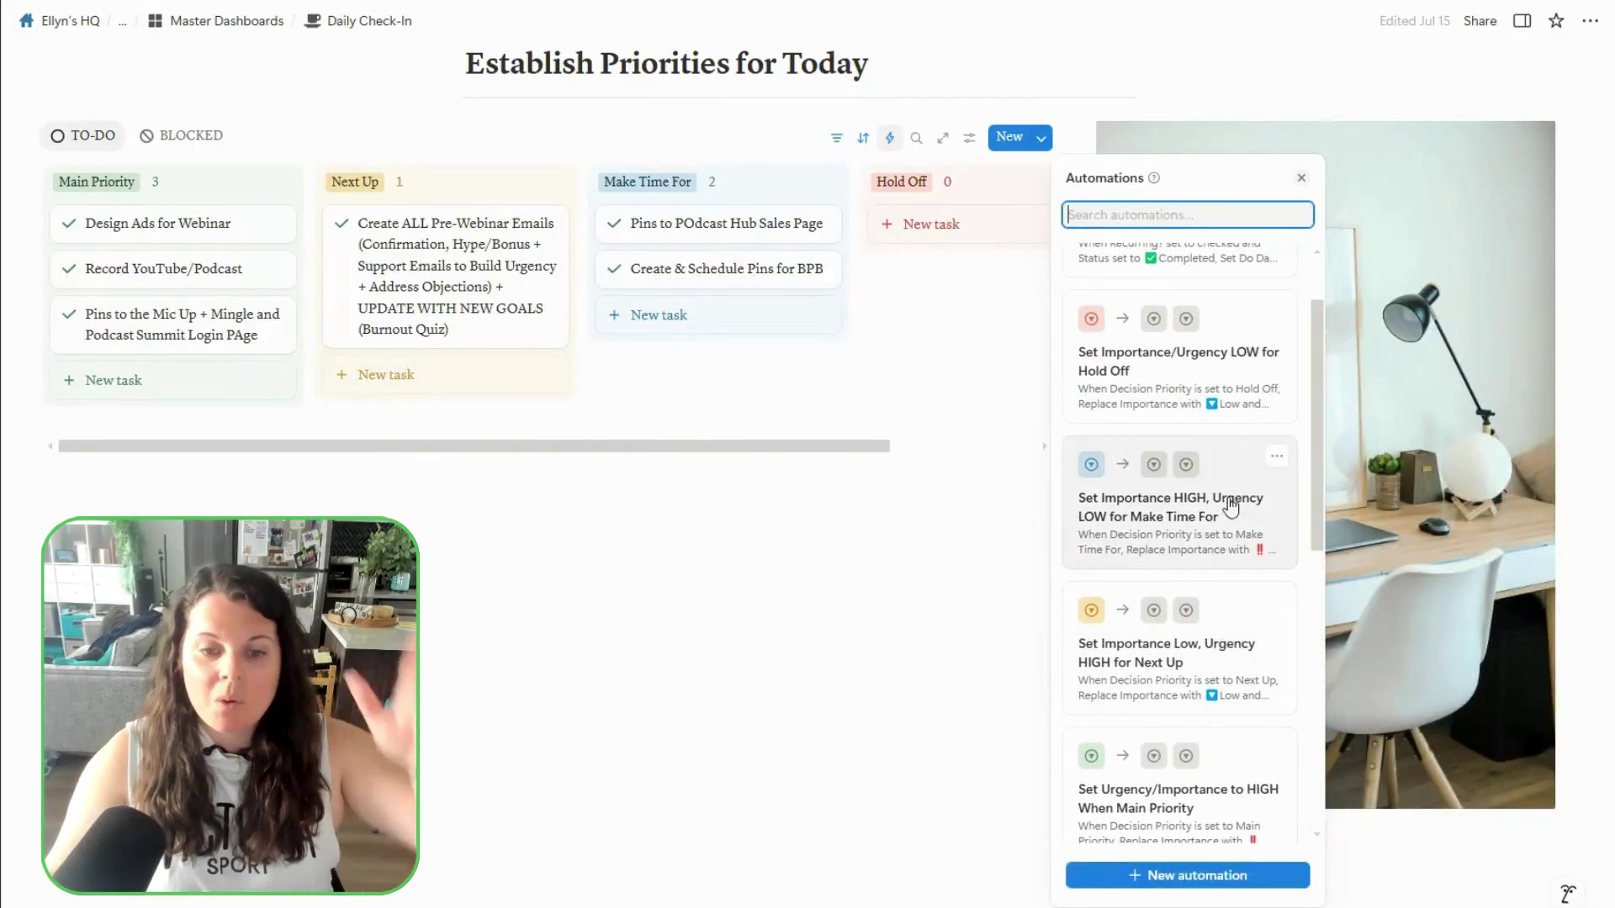
left_click(1214, 814)
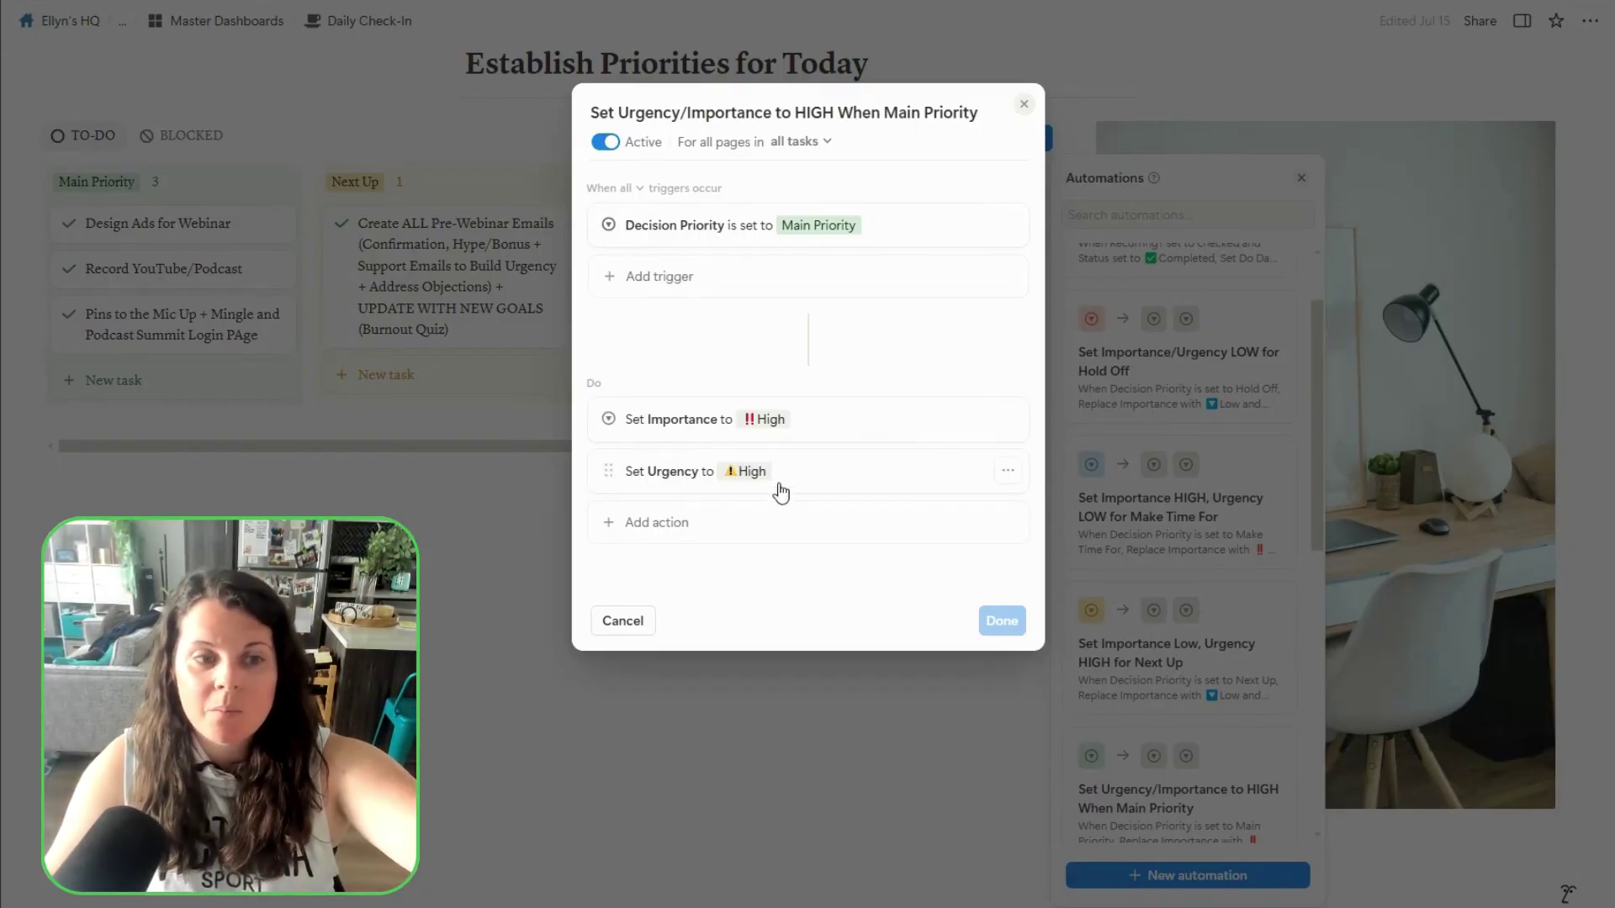
left_click(1094, 99)
left_click(816, 569)
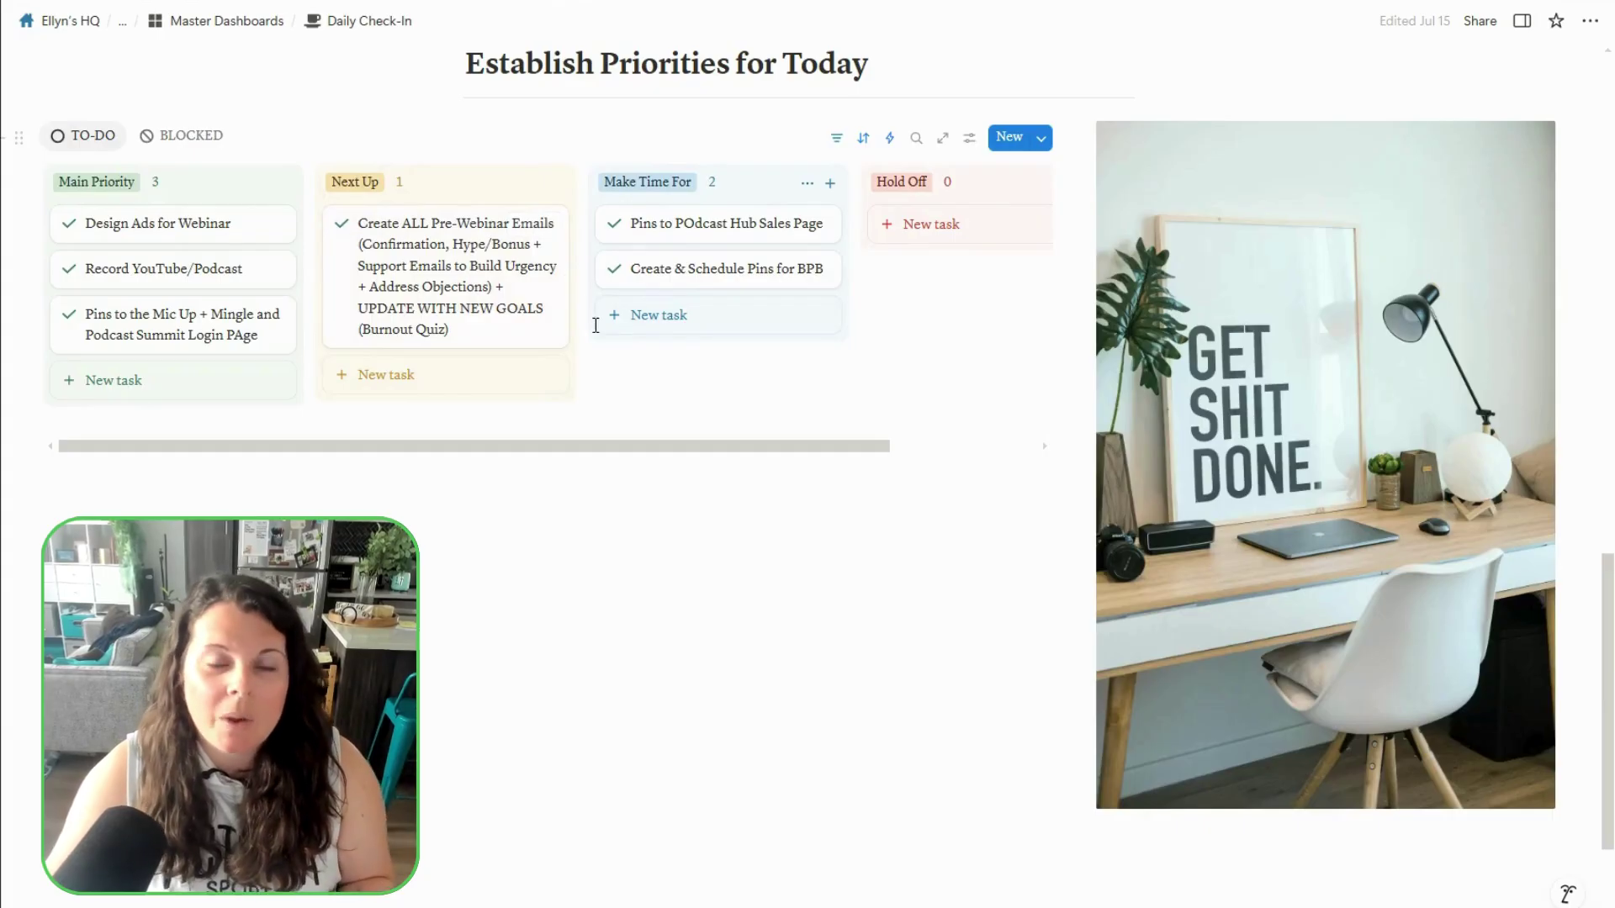
- Inspect the filters applied to the Daily Pages gallery on the Daily Check-In page
scroll(683, 164, "up", 3)
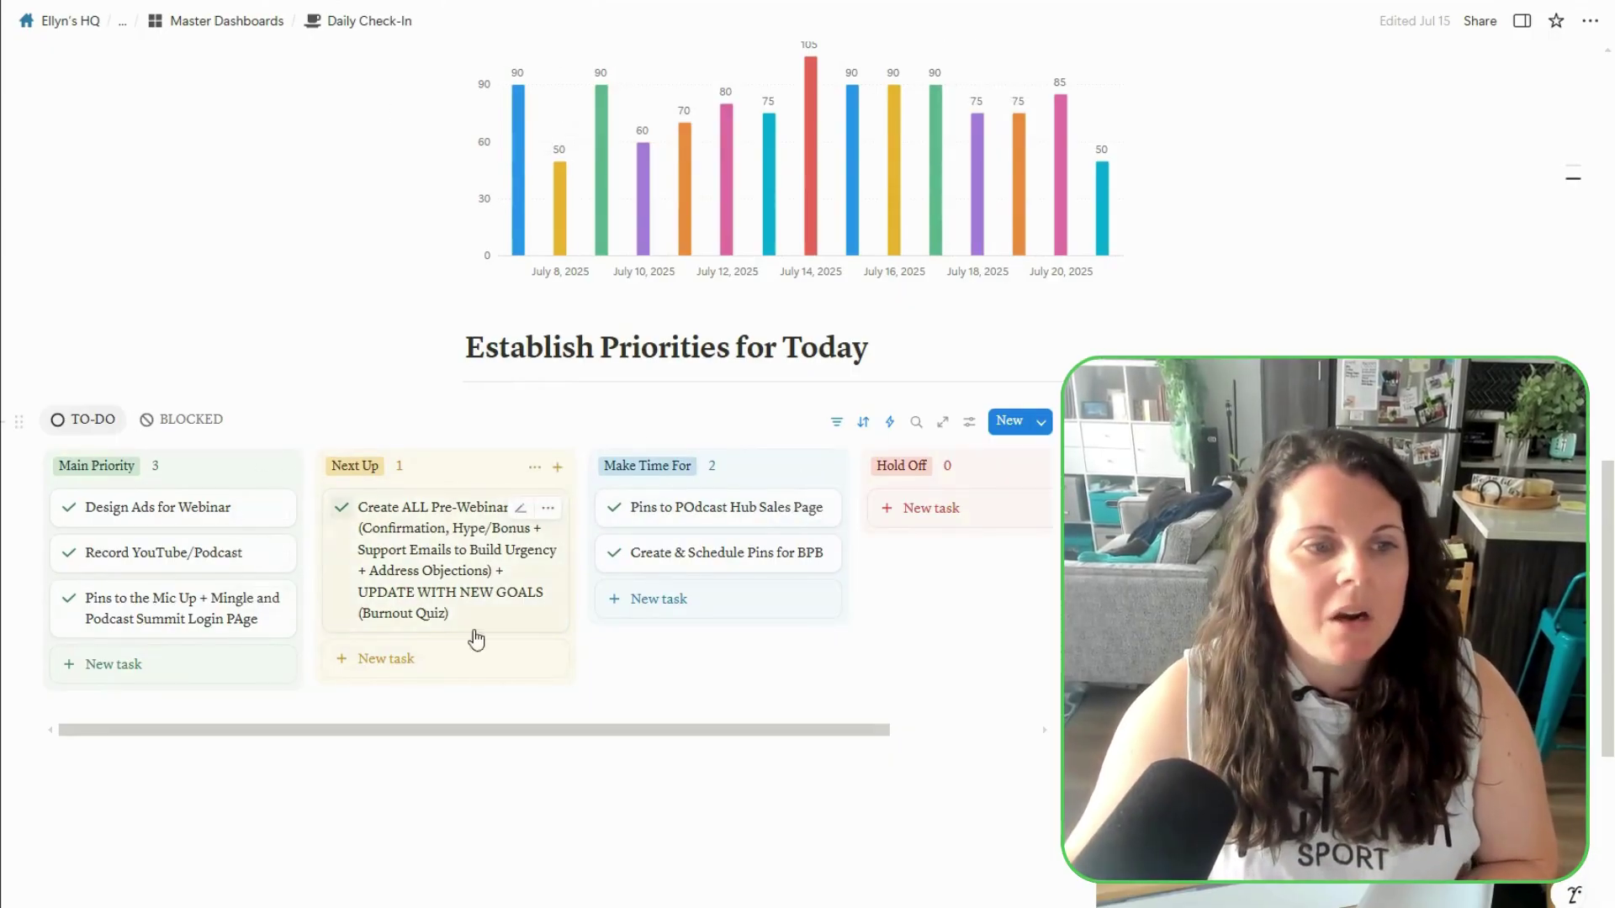
left_click_drag(206, 730, 152, 728)
scroll(151, 634, "up", 6)
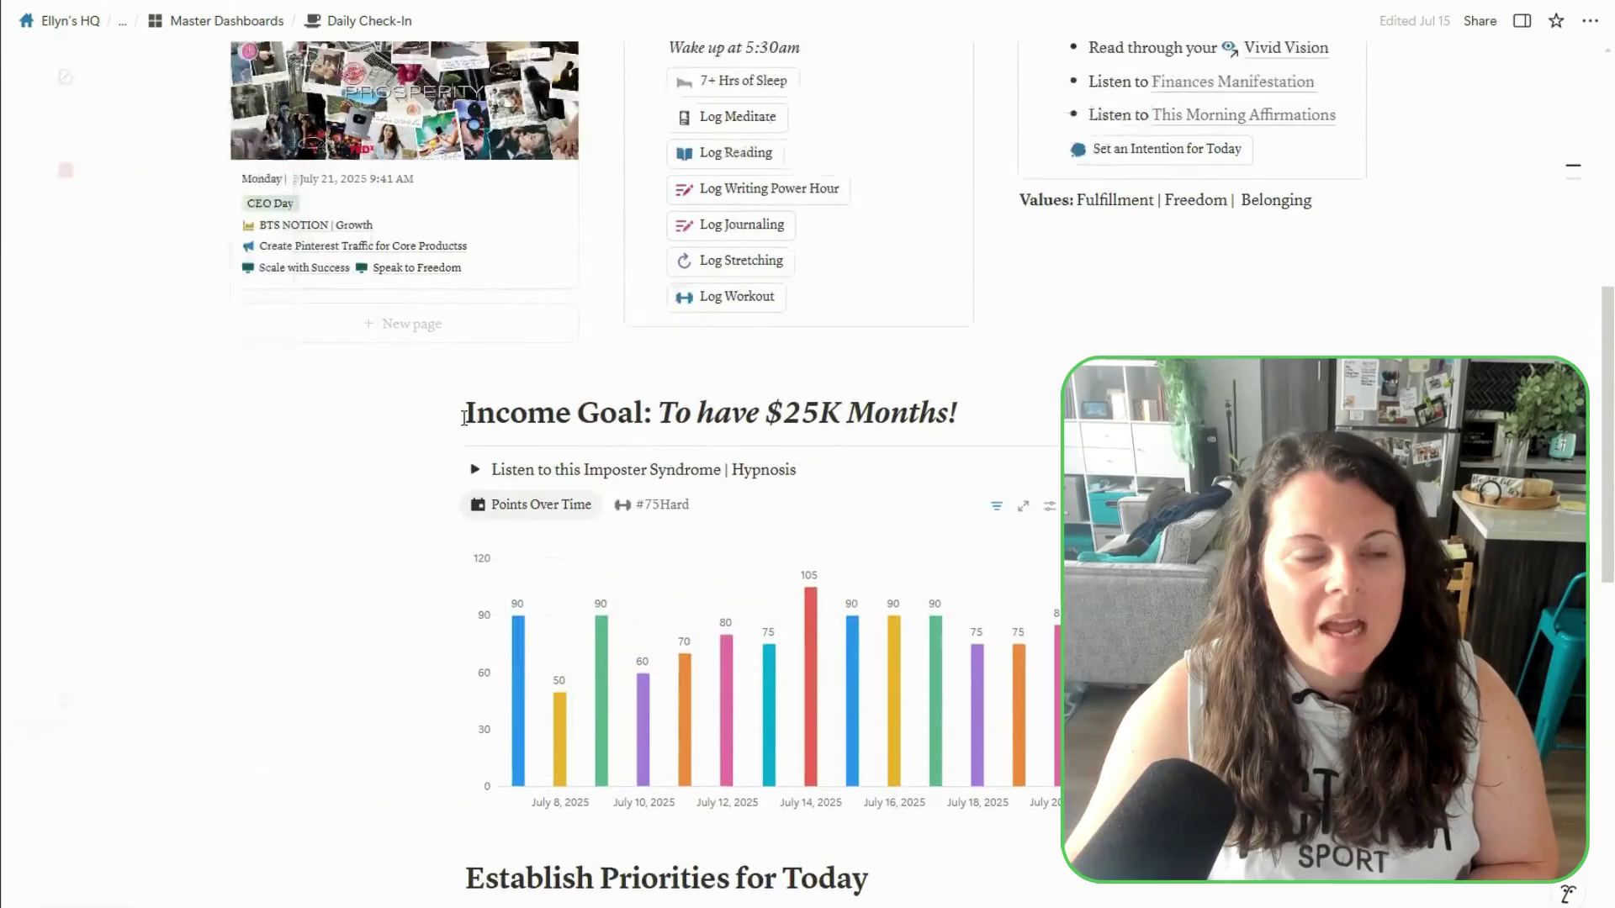
scroll(464, 418, "up", 5)
left_click(366, 510)
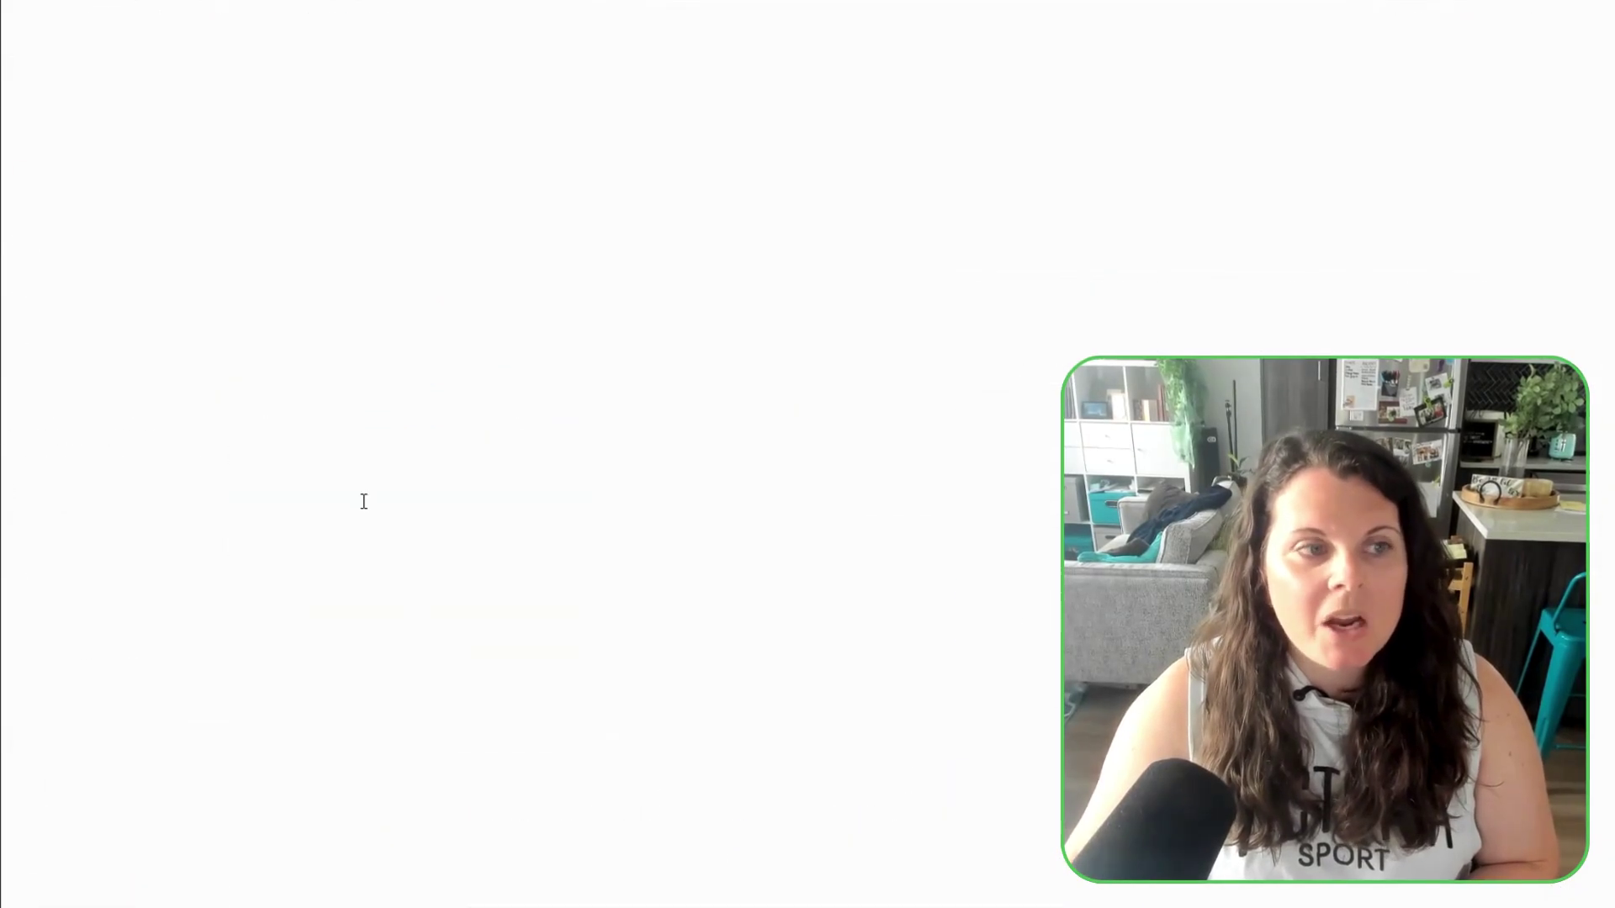
key("alt+Left")
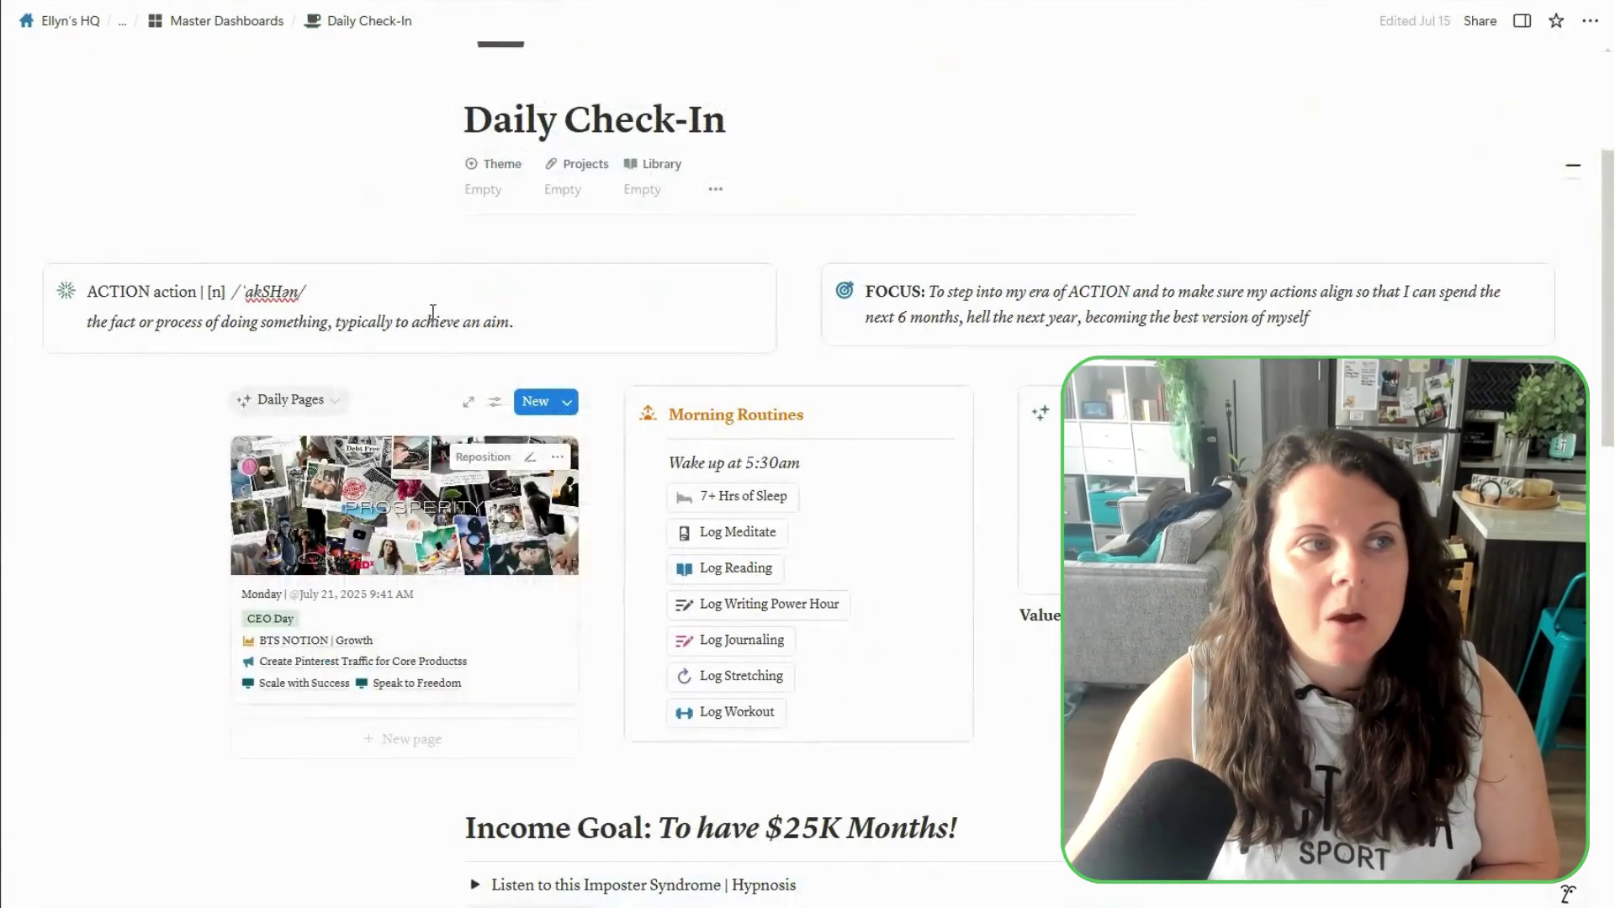
left_click(491, 404)
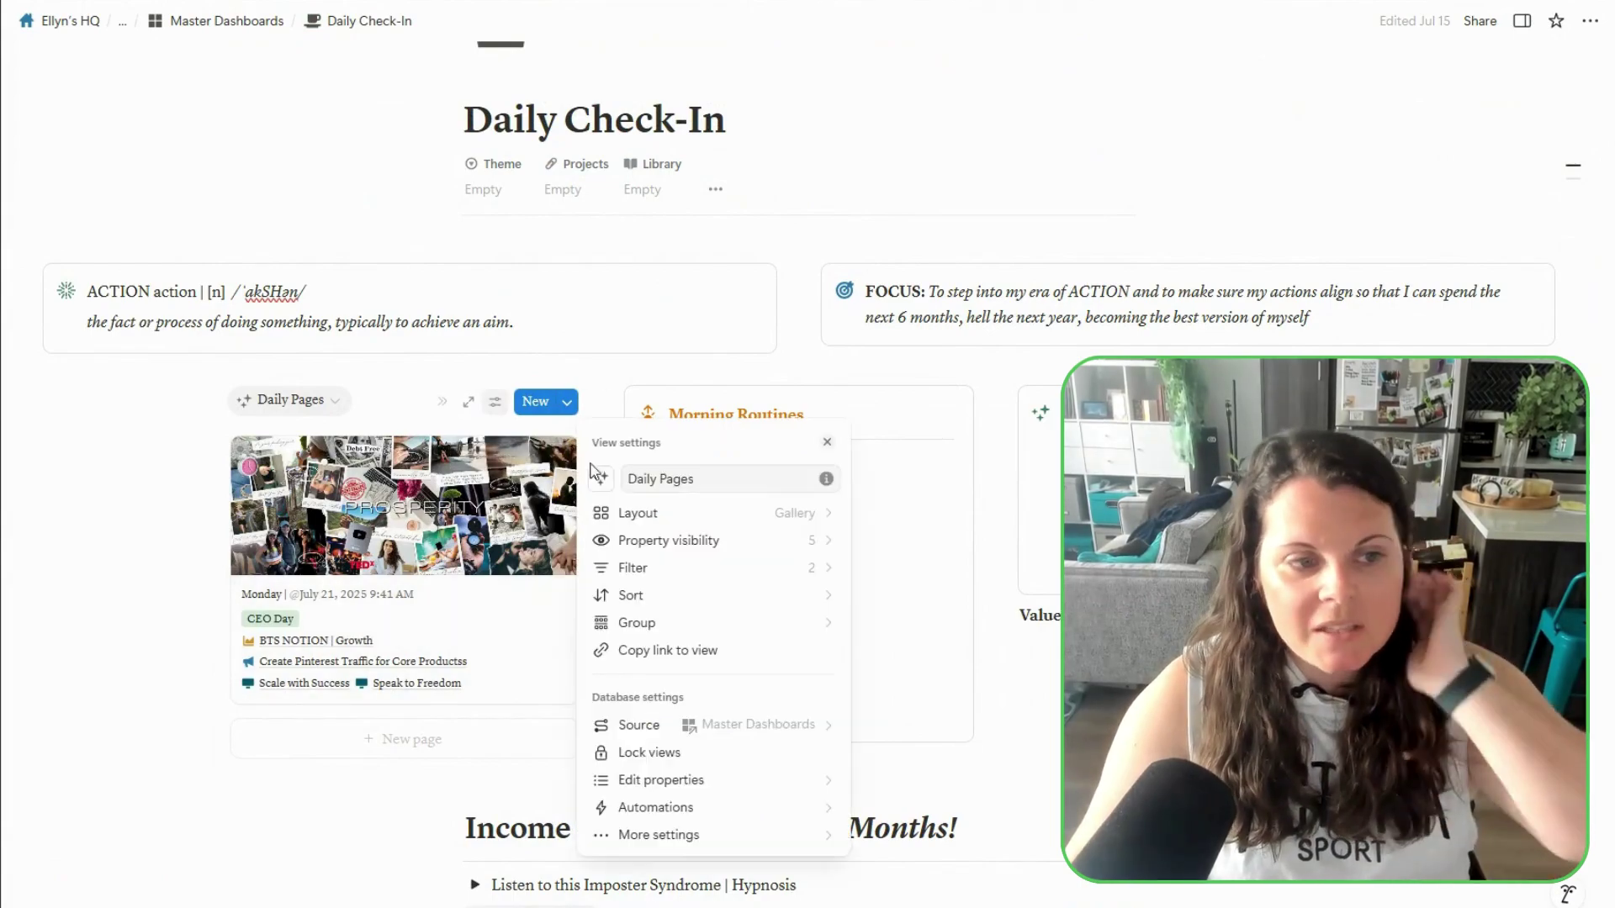
left_click(632, 567)
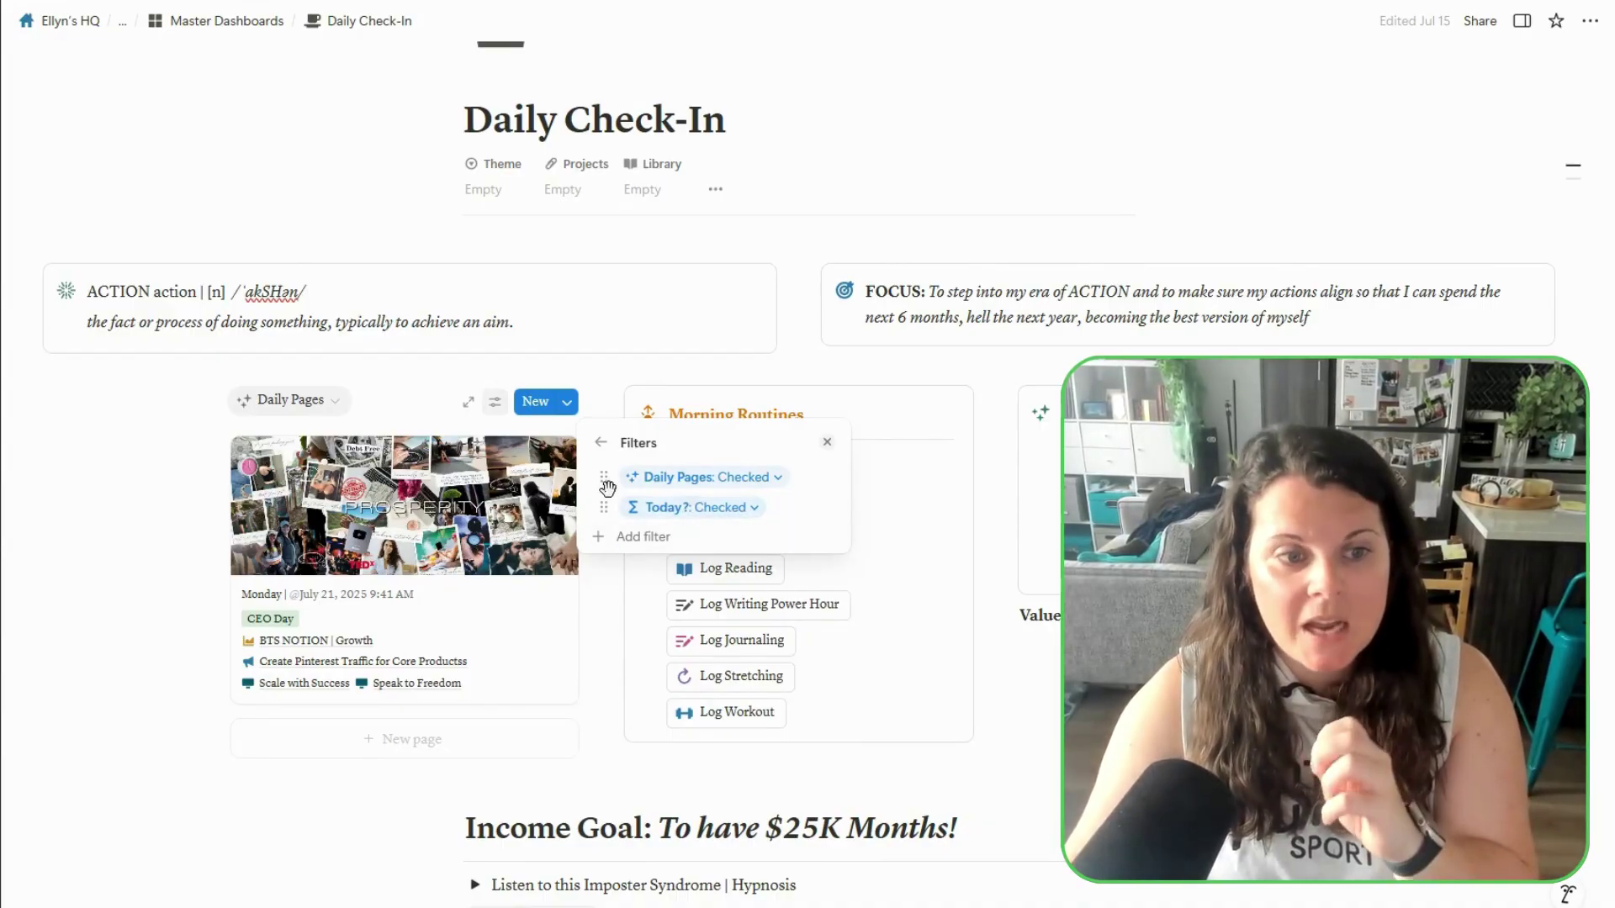
left_click(494, 402)
- Inspect the formula behind the Day of the Week property in the Daily Pages database, leaving it unedited
left_click(494, 402)
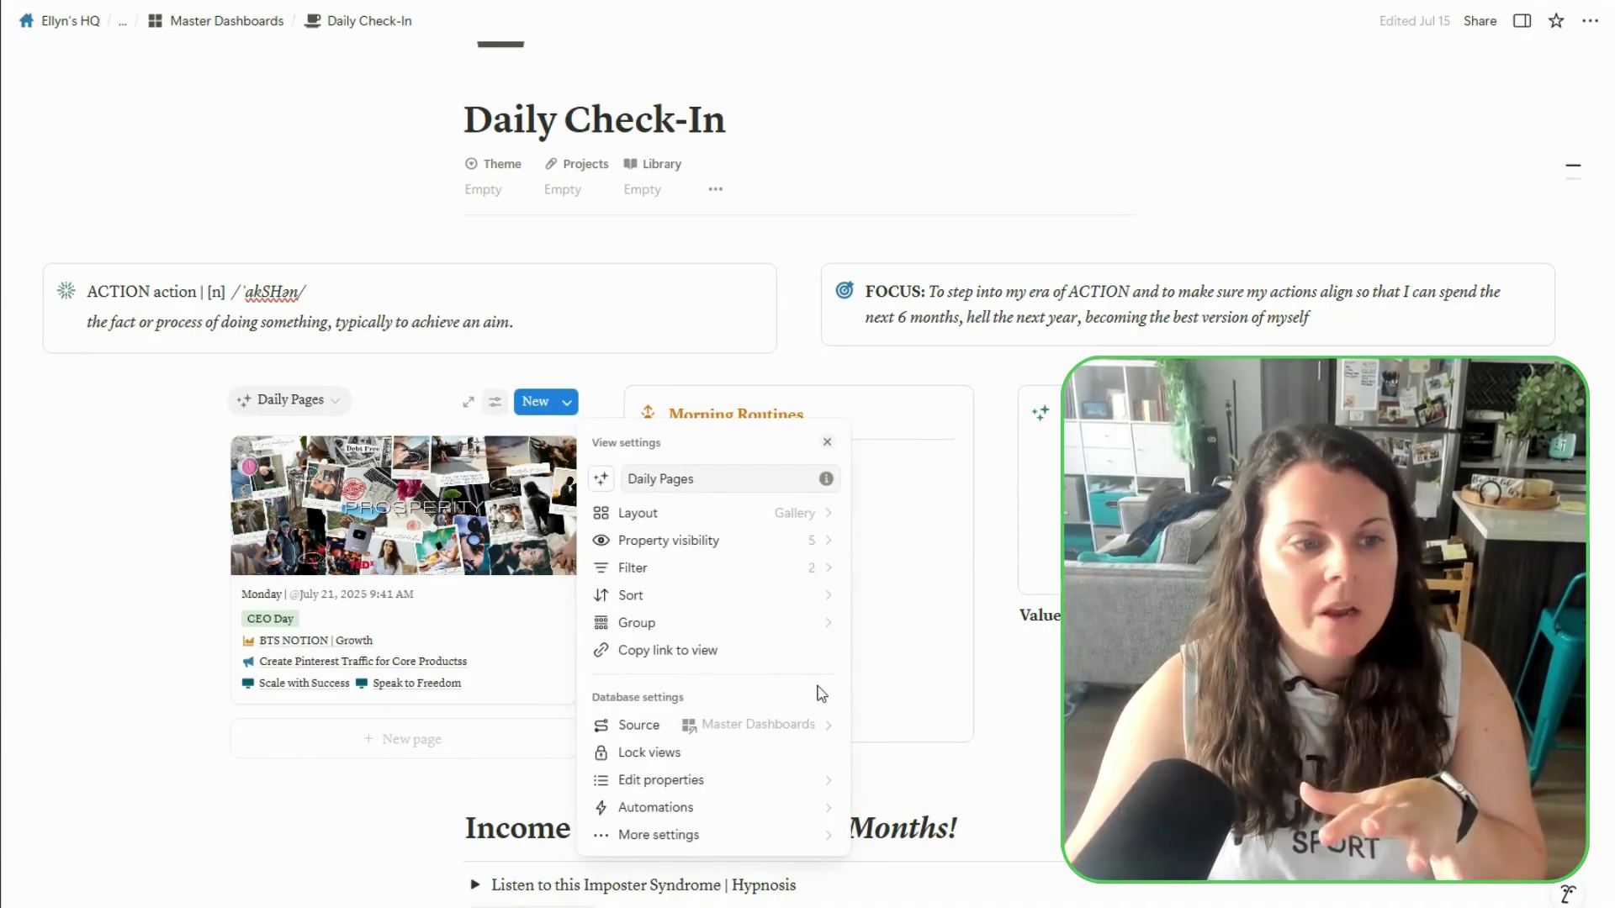
left_click(785, 782)
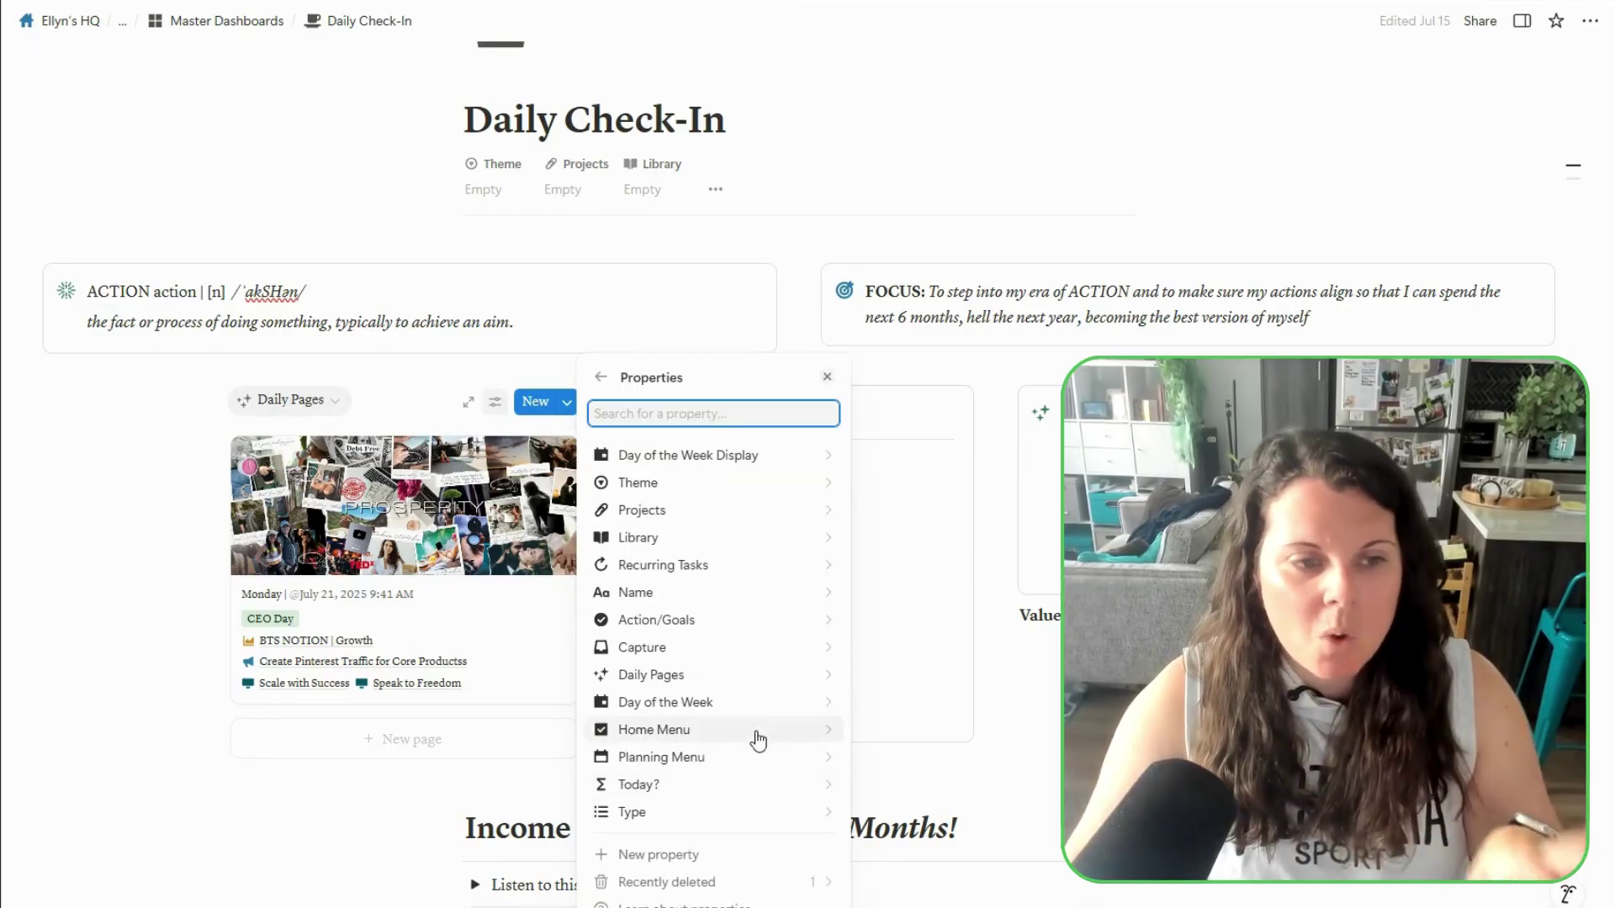
left_click(812, 786)
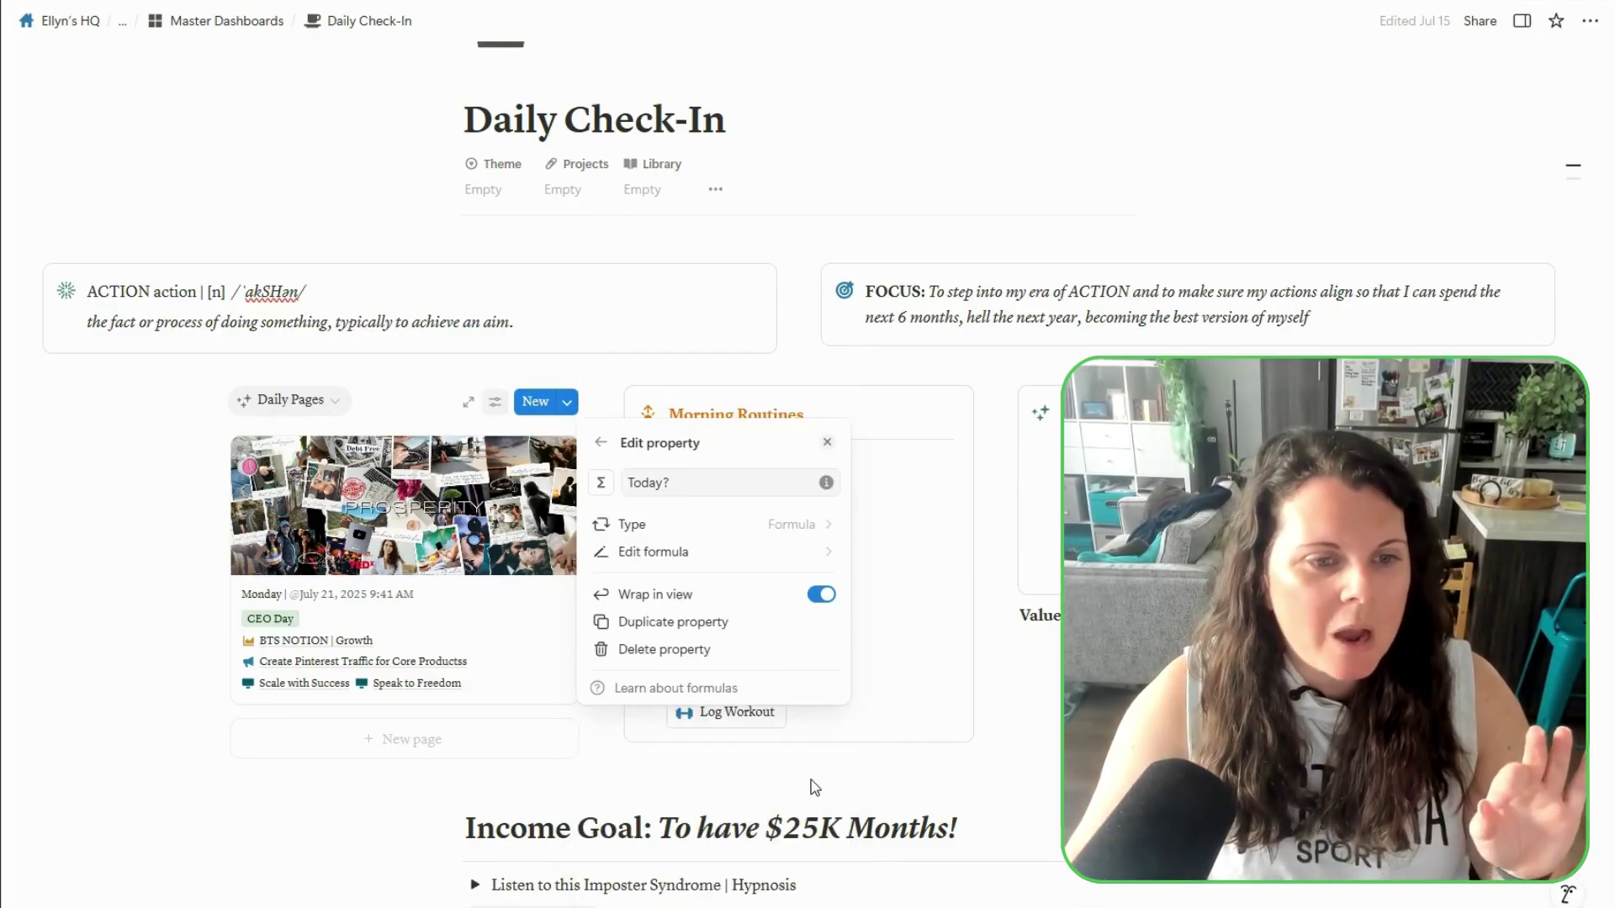
key("Escape")
left_click(784, 705)
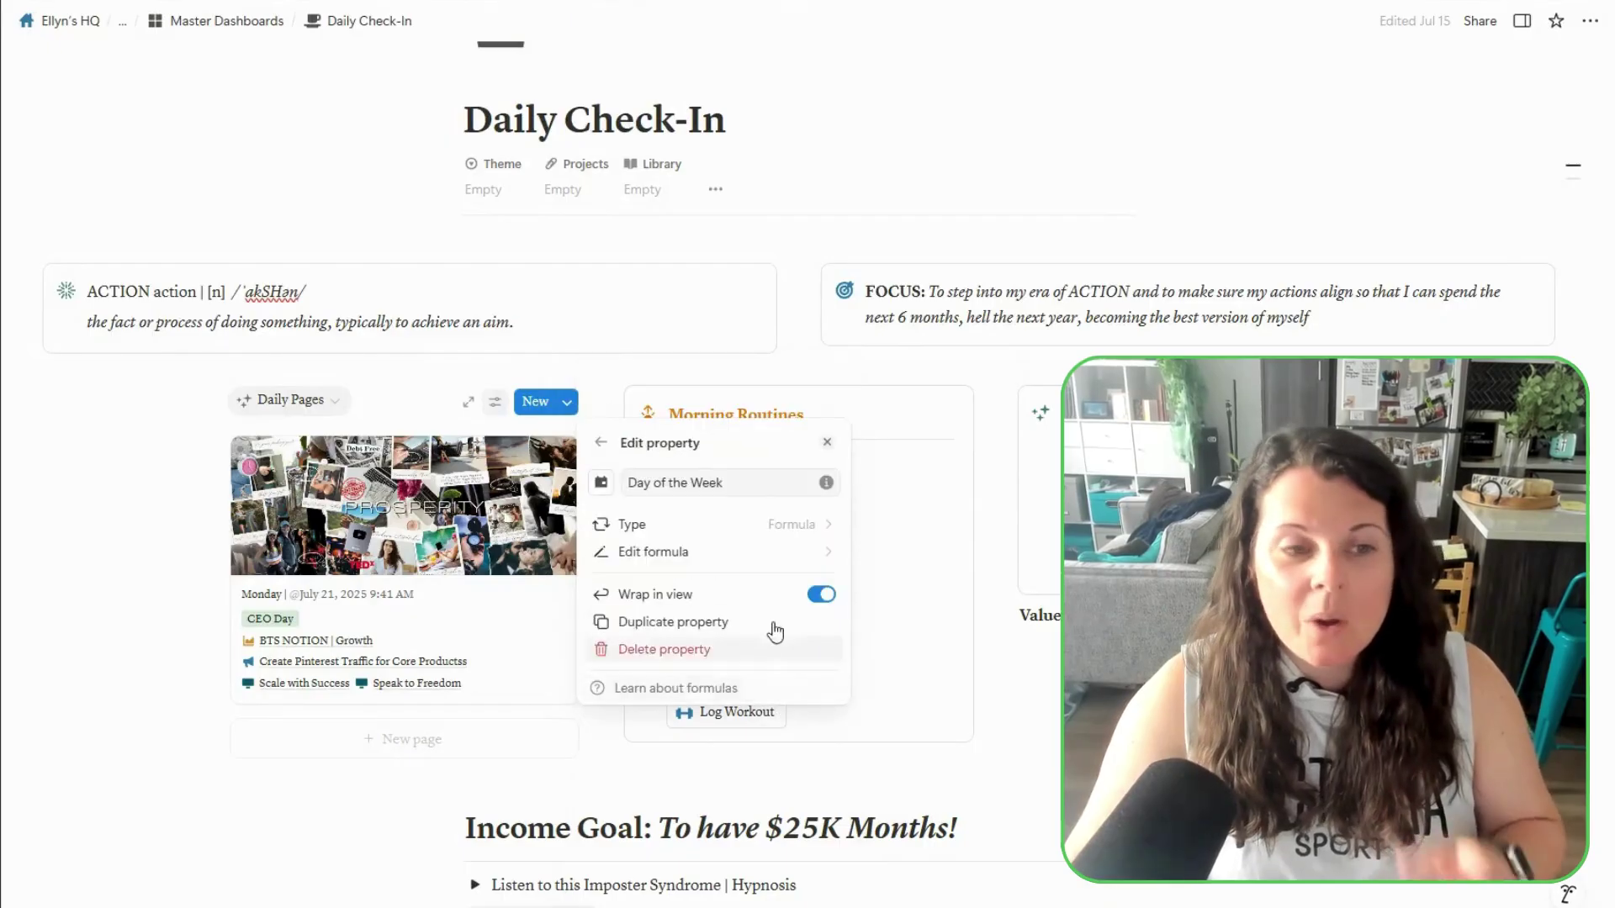
left_click(806, 537)
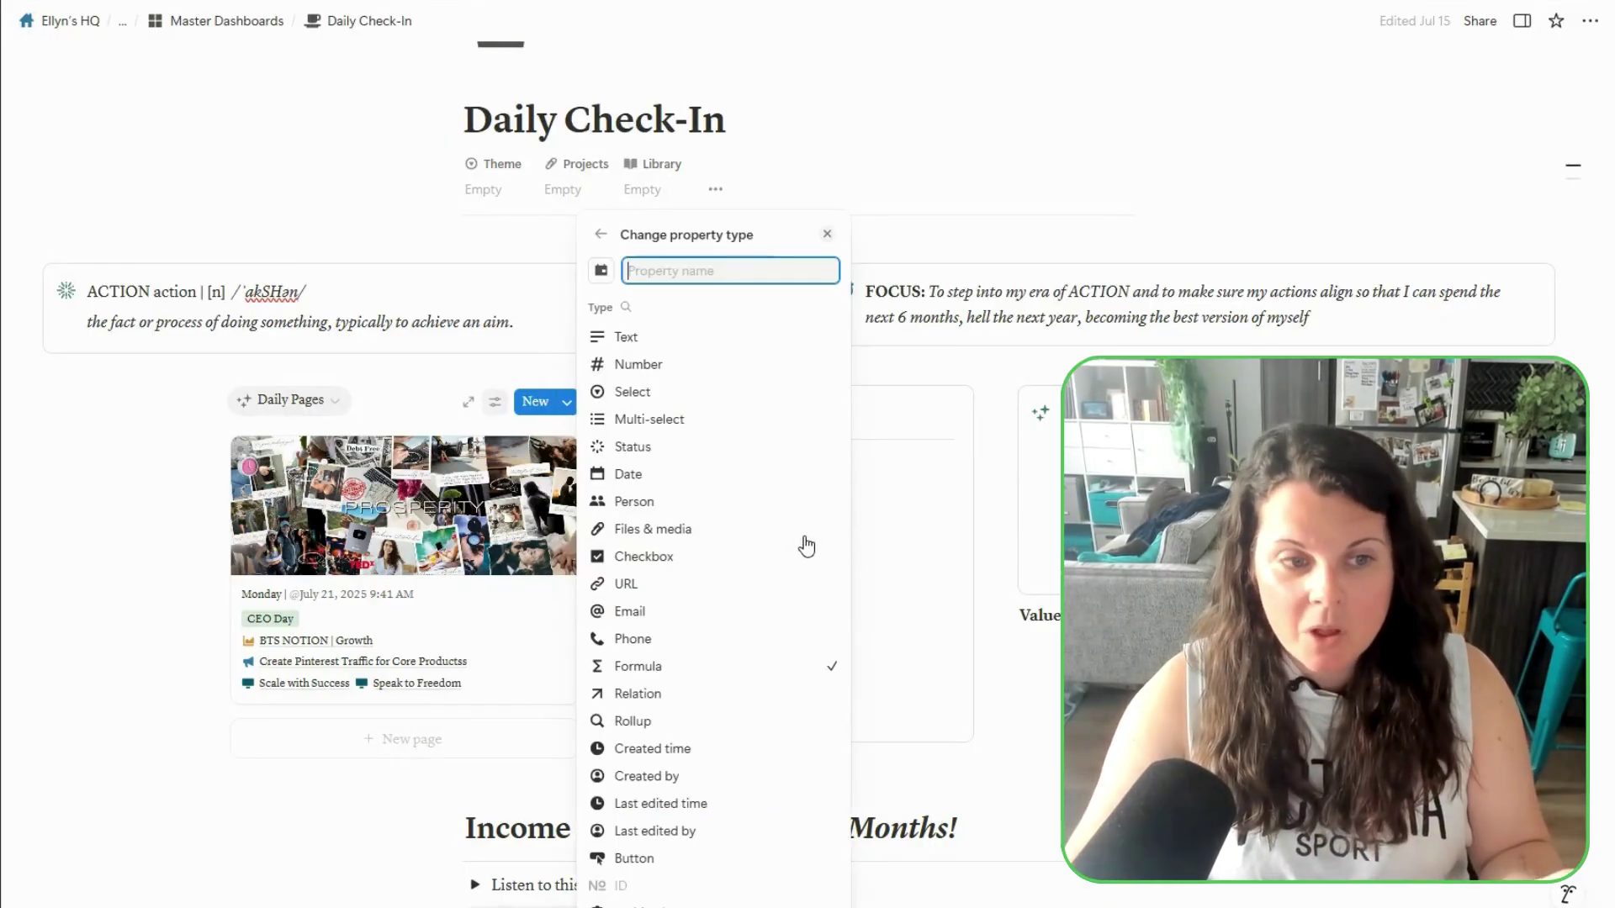
left_click(598, 244)
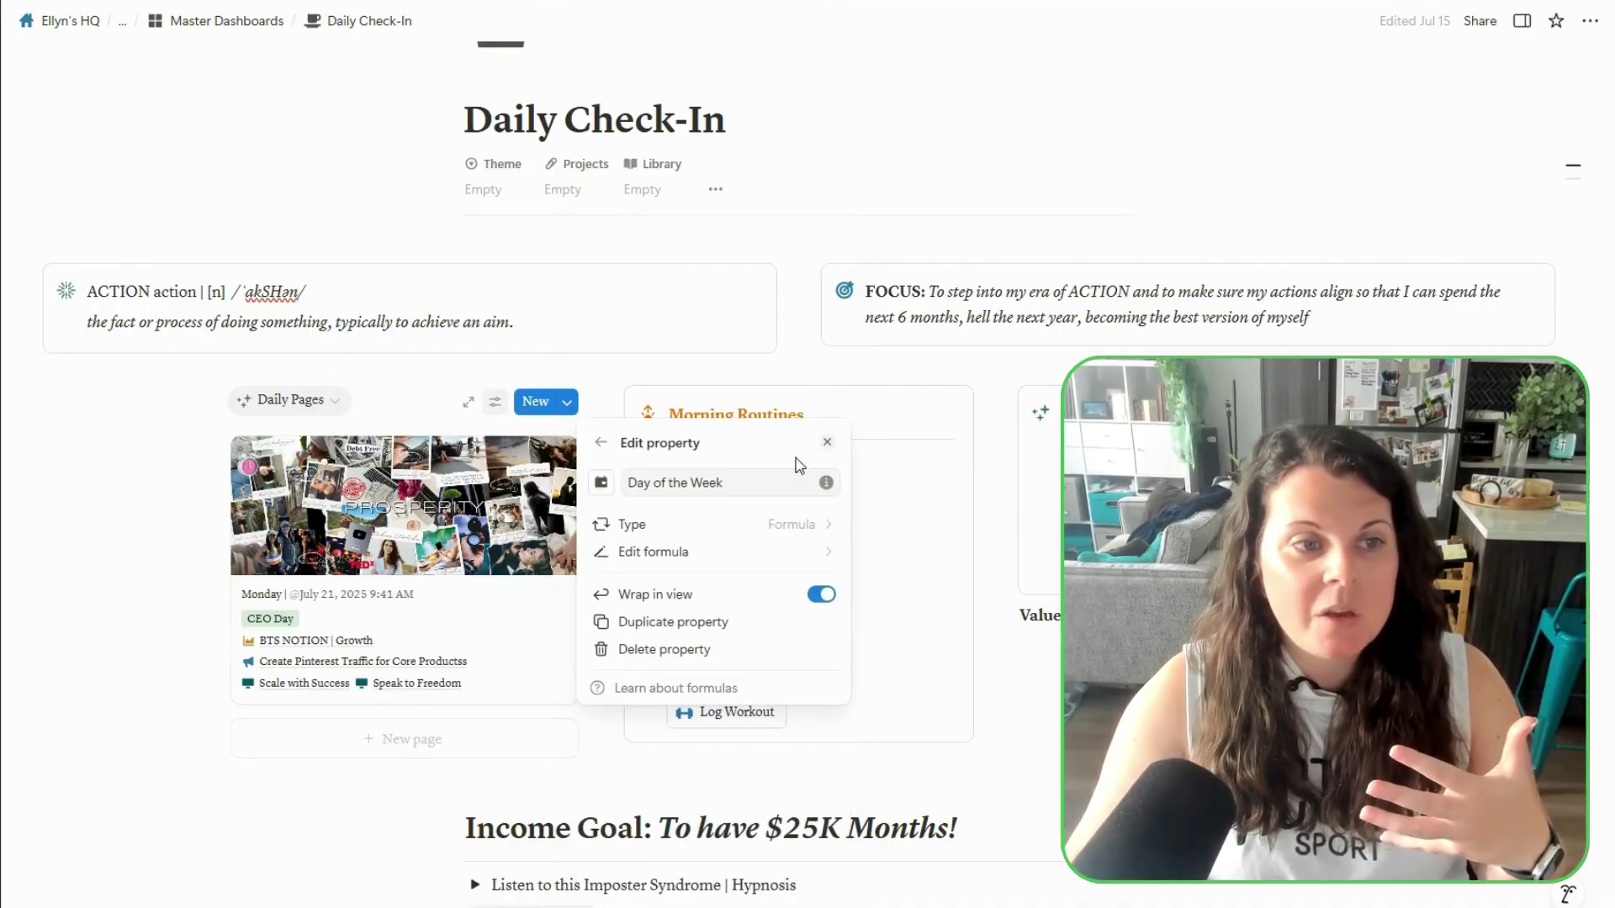
left_click(785, 553)
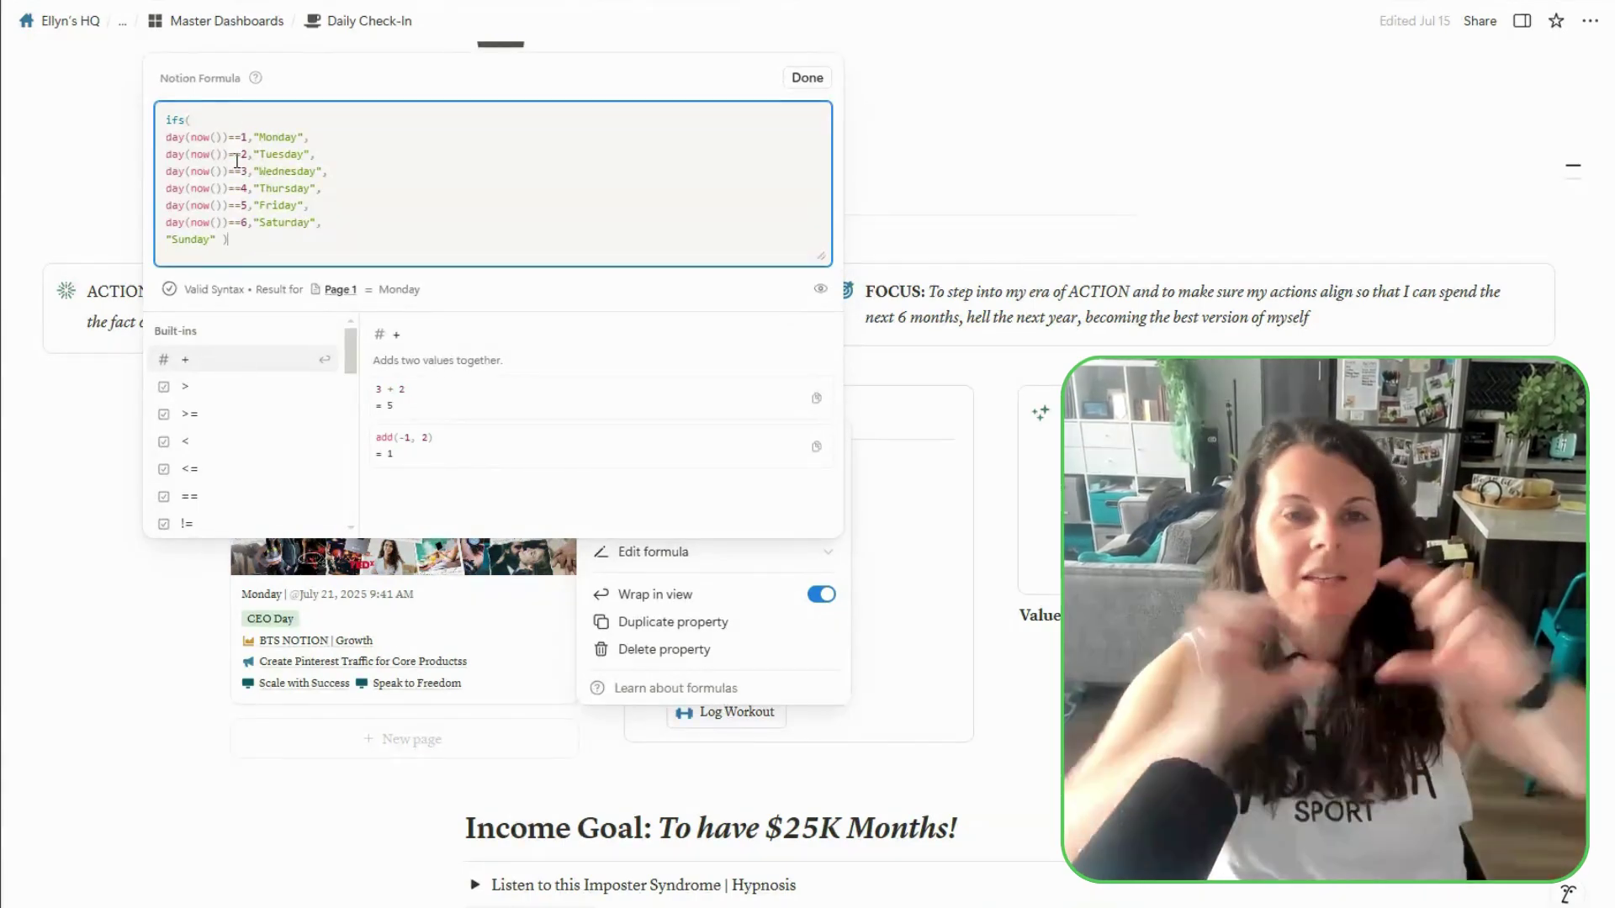
left_click(1104, 217)
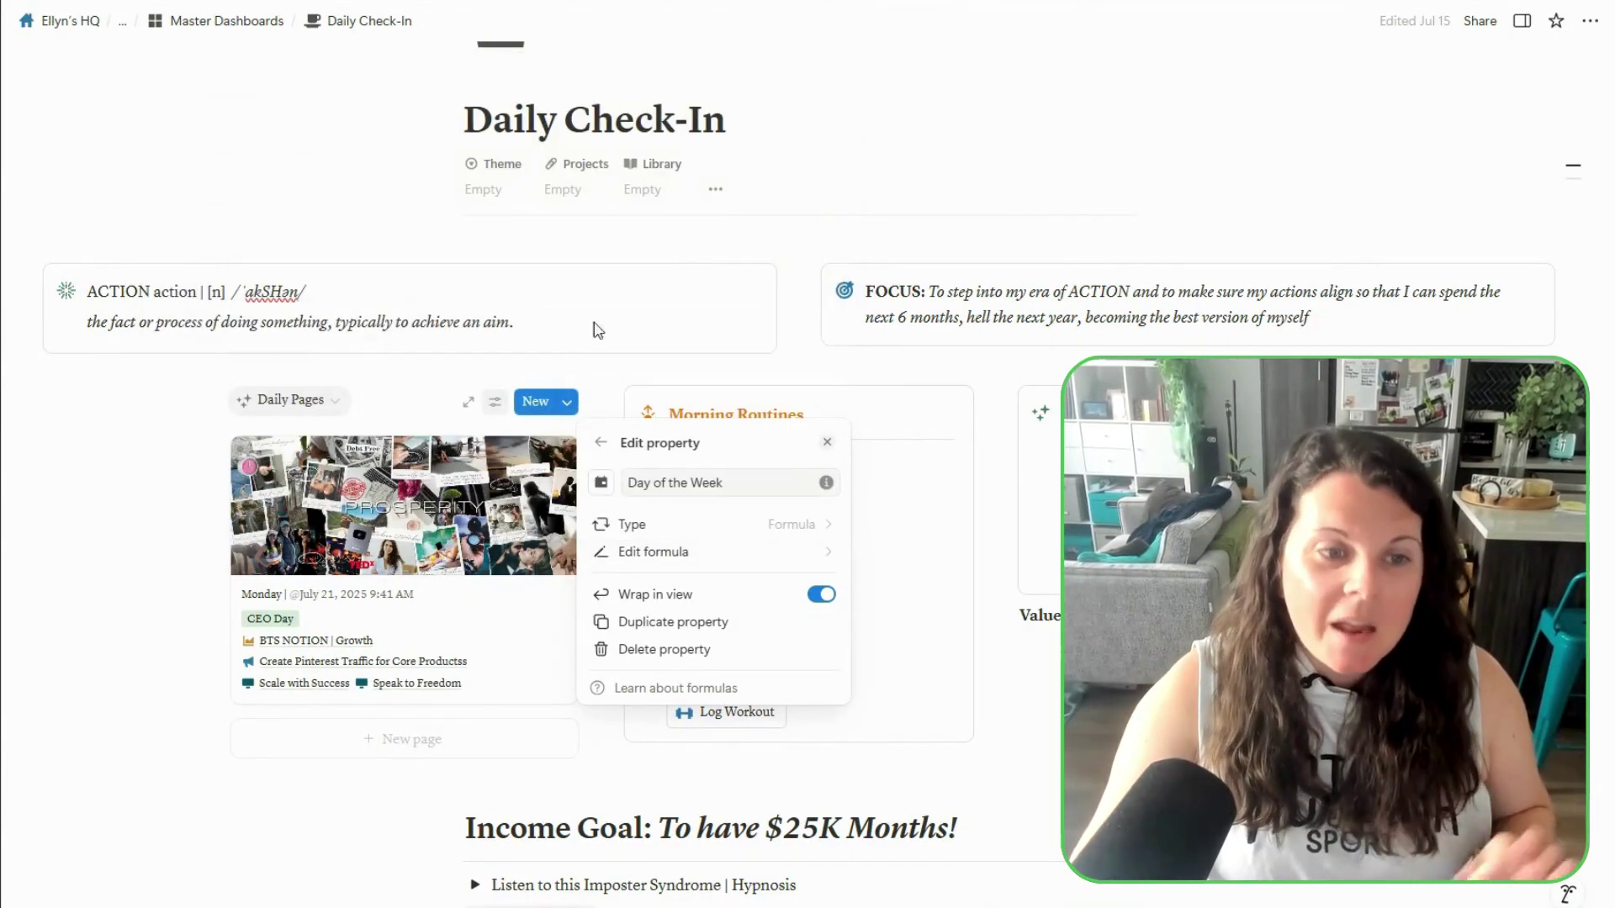
- Inspect the formula of the "Today?" property that compares Day of the Week with Name, leaving it unedited
left_click(600, 442)
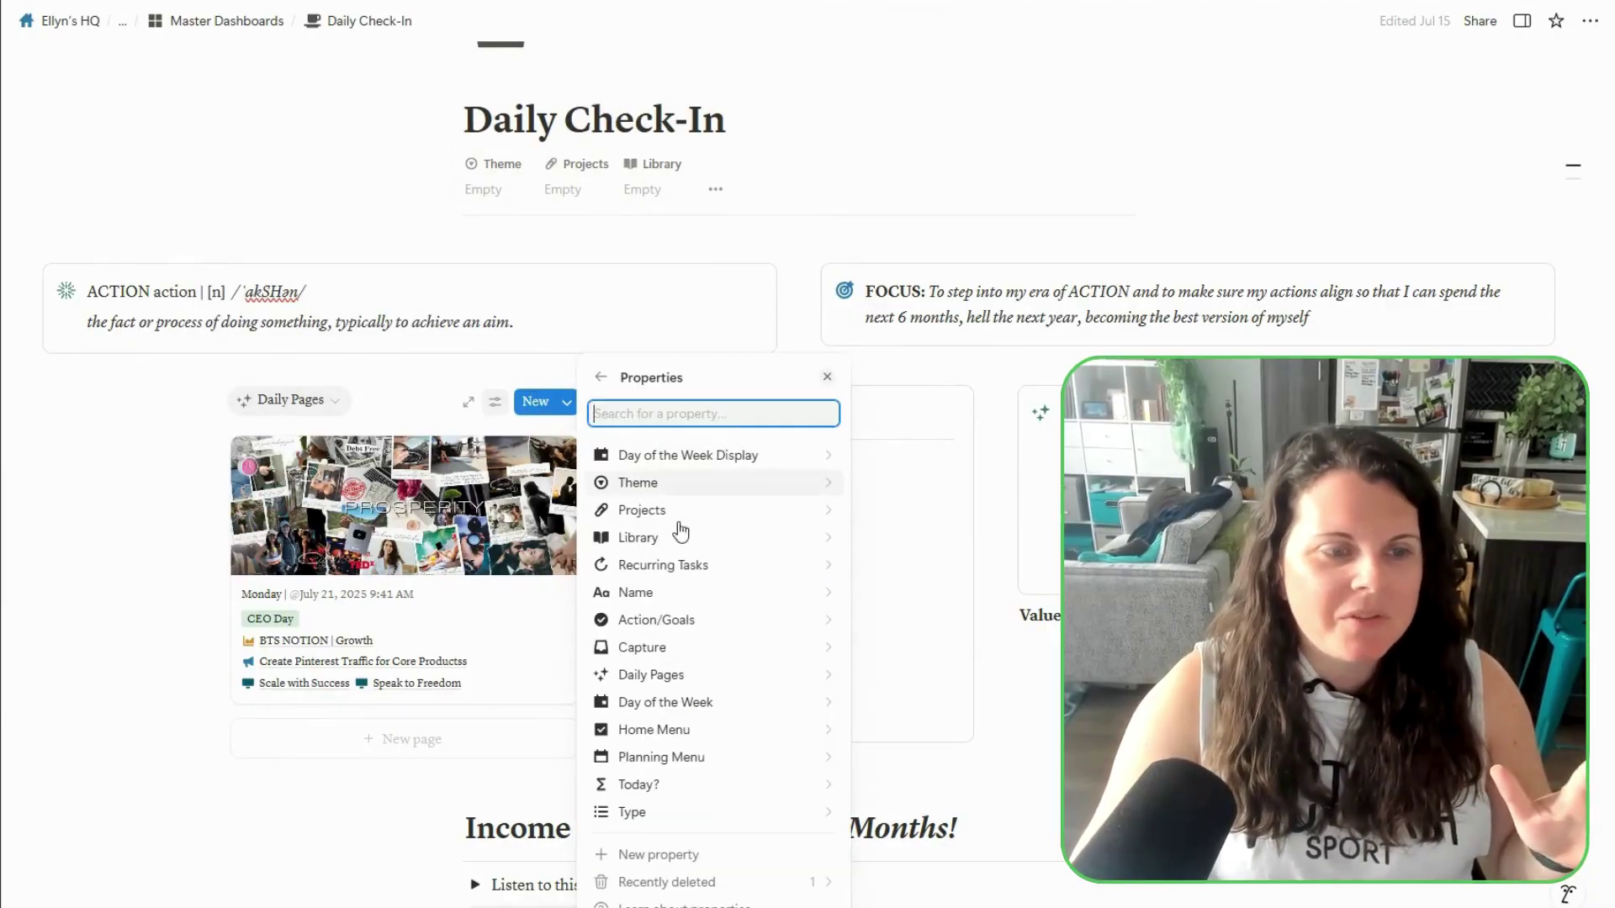
left_click(494, 402)
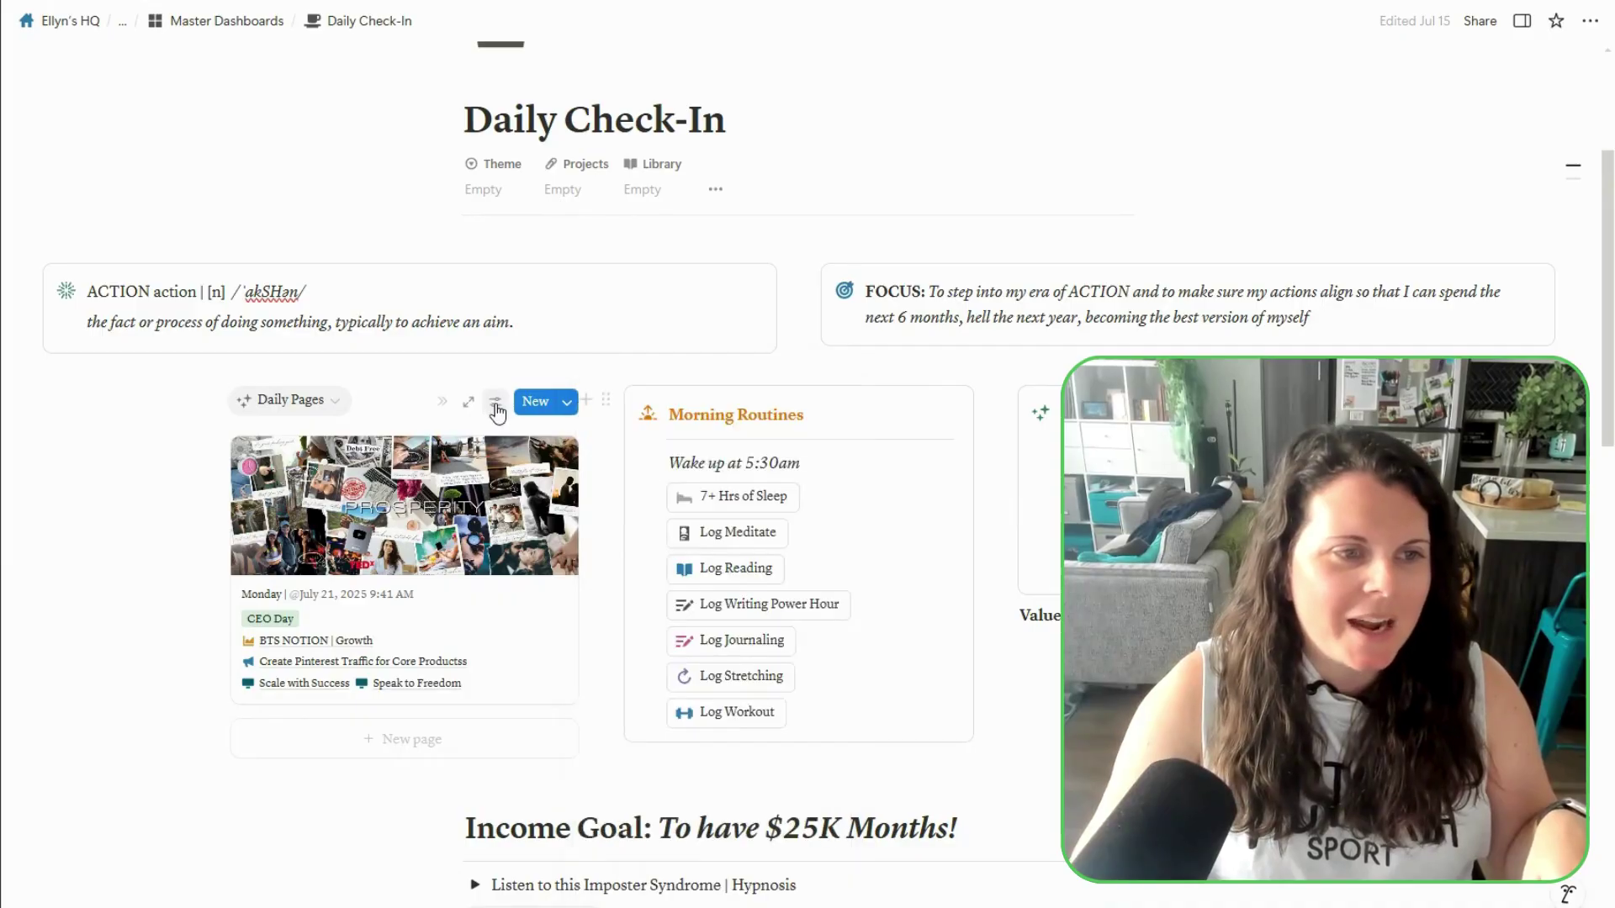
left_click(495, 402)
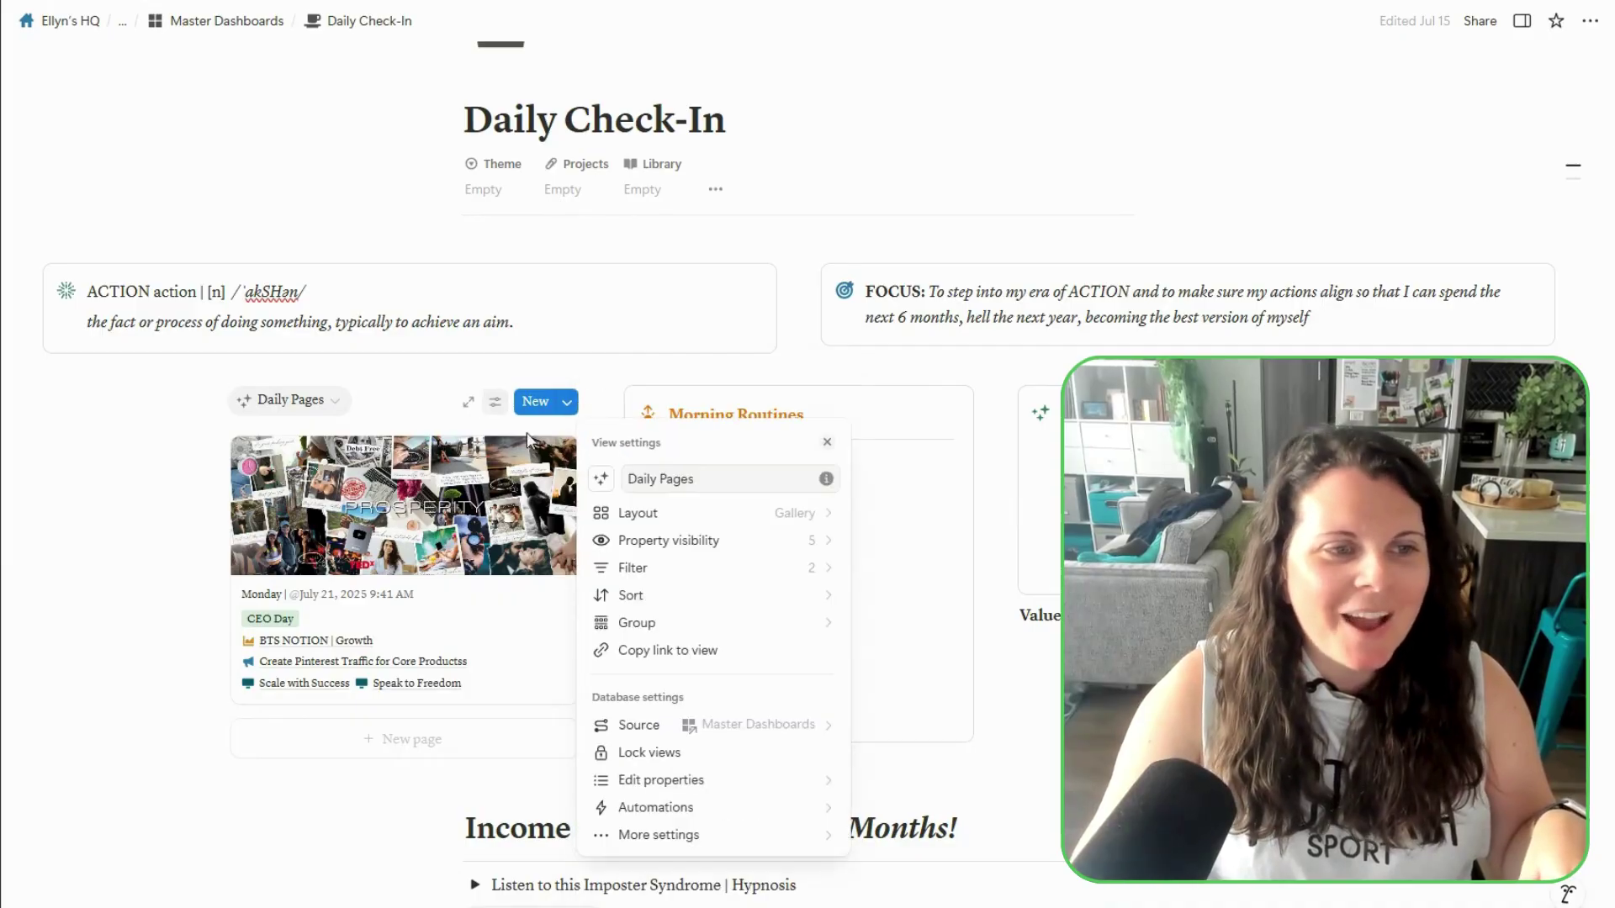
left_click(723, 791)
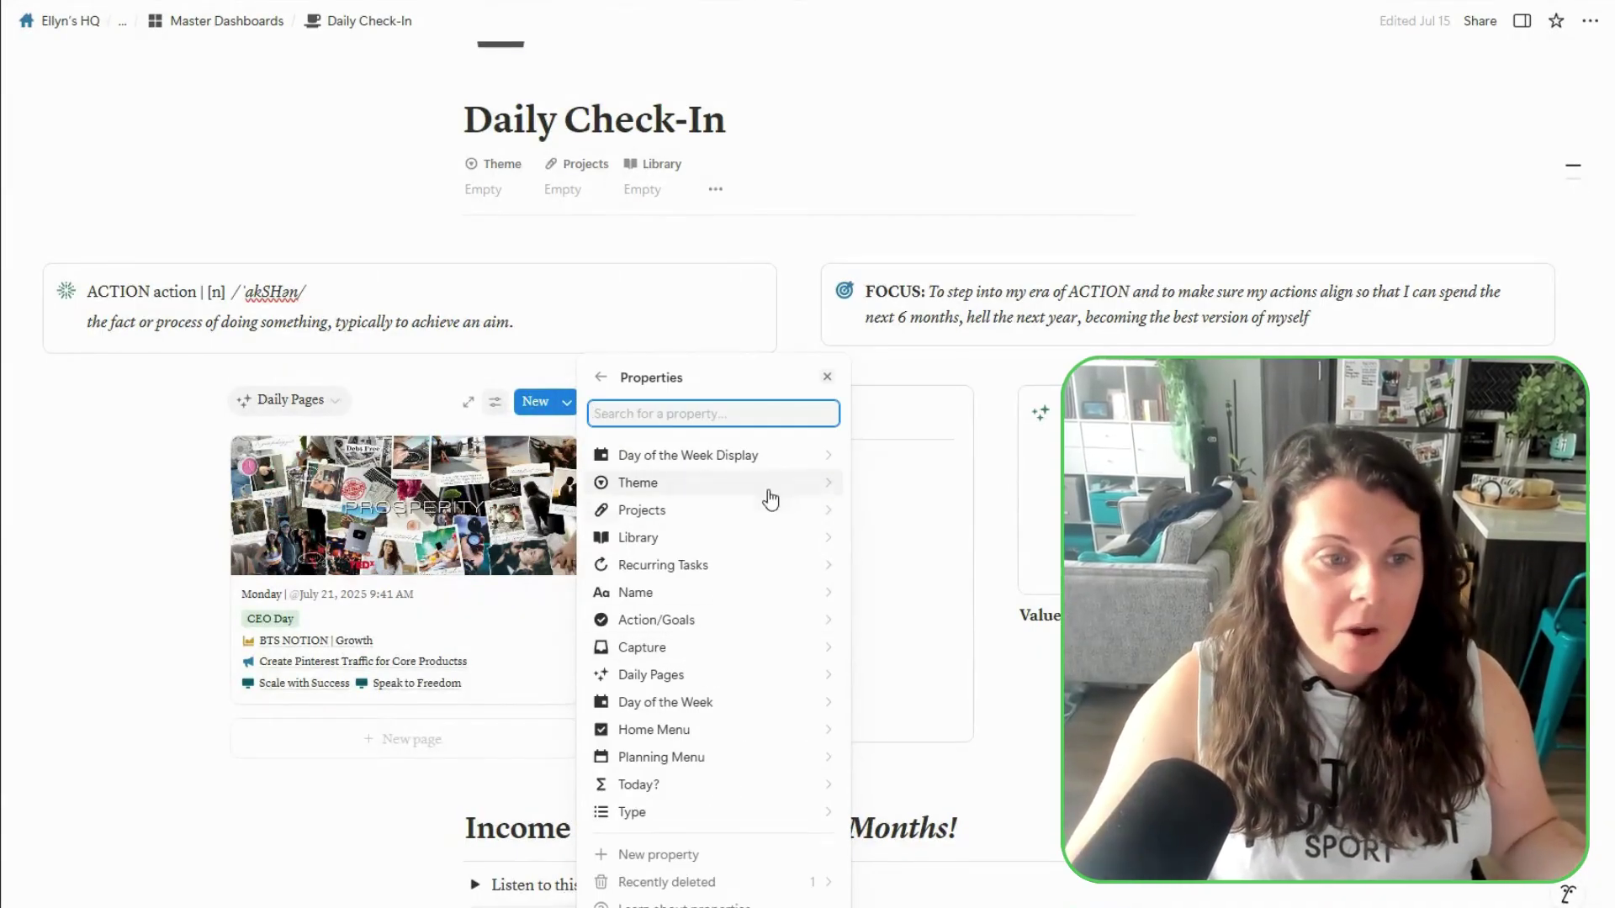
left_click(751, 786)
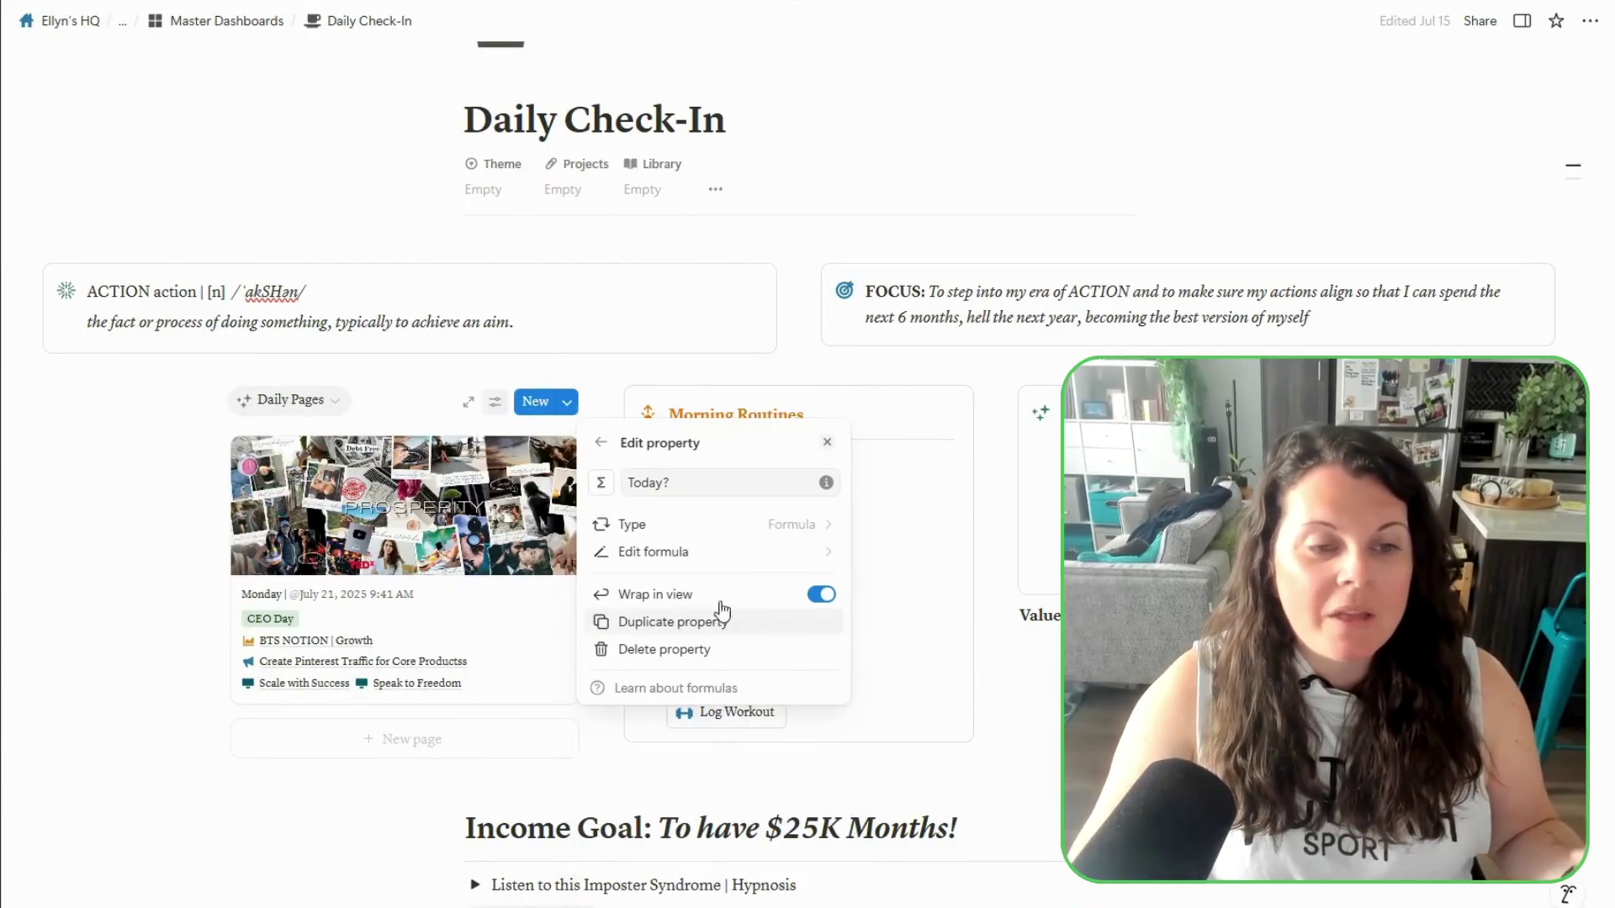
left_click(759, 559)
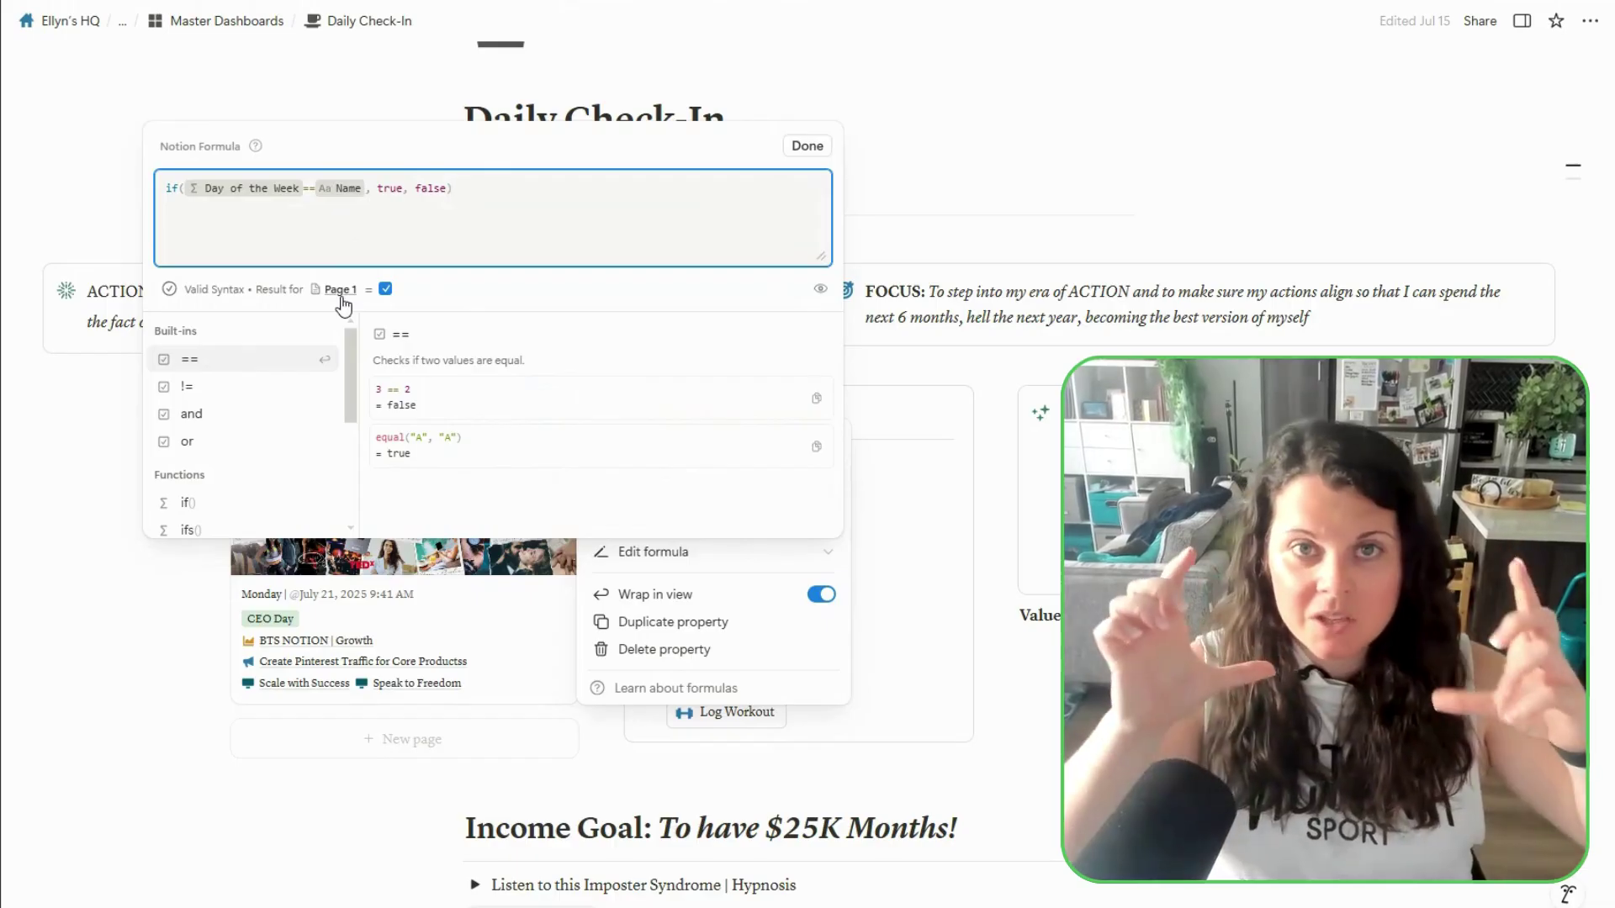
left_click(948, 161)
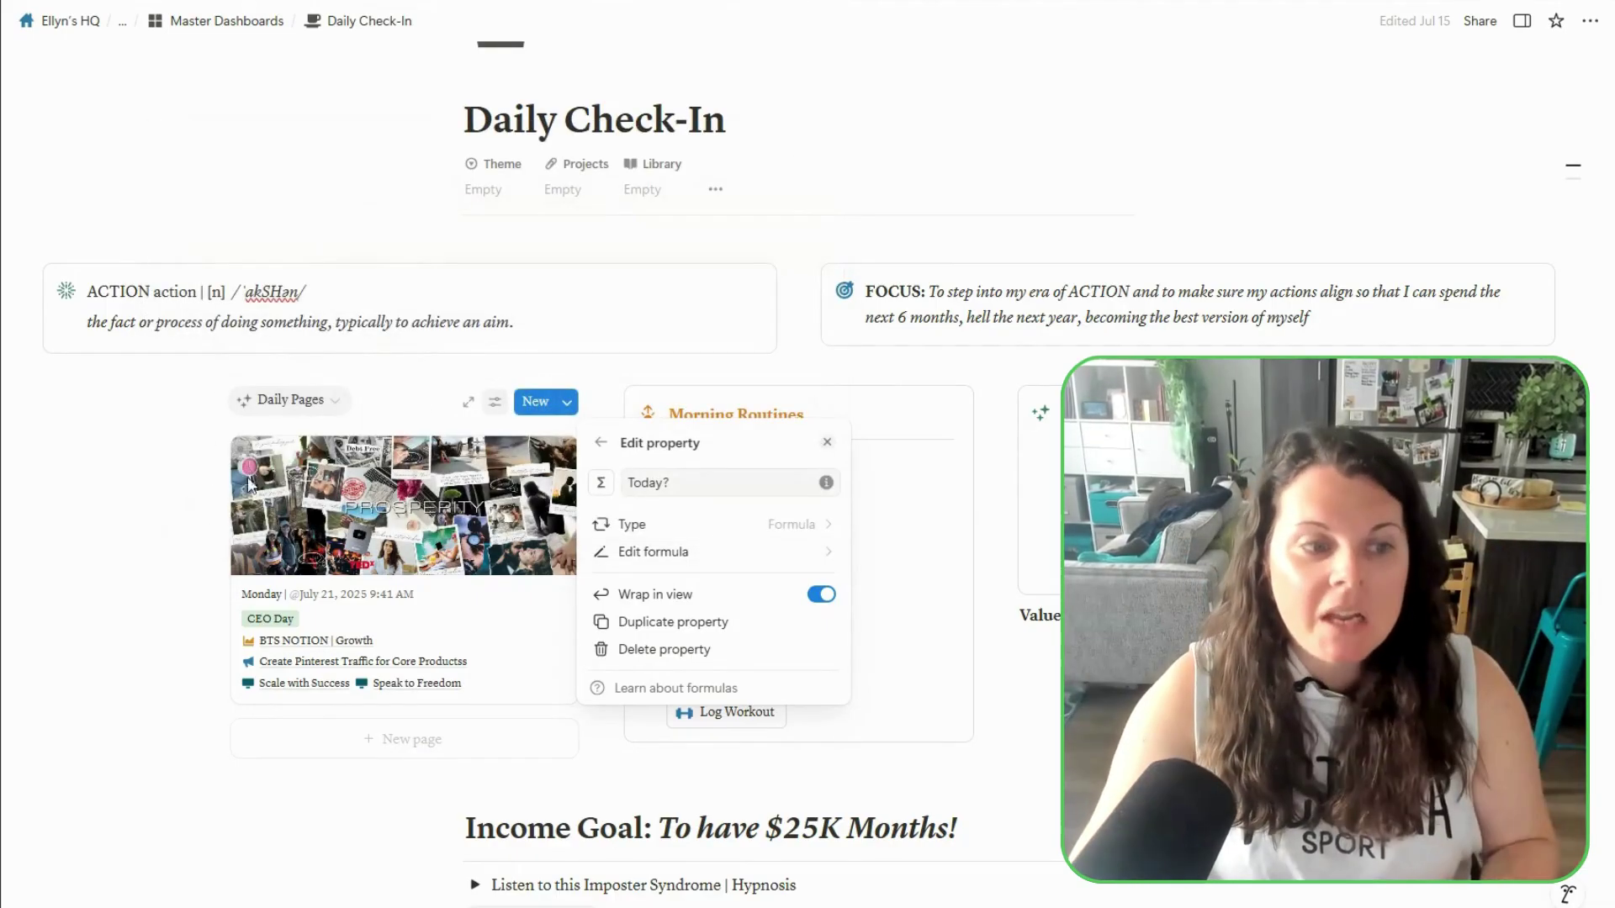
- Open the Monday page from the Daily Pages gallery and go to its My Focuses for Today task list
left_click(301, 496)
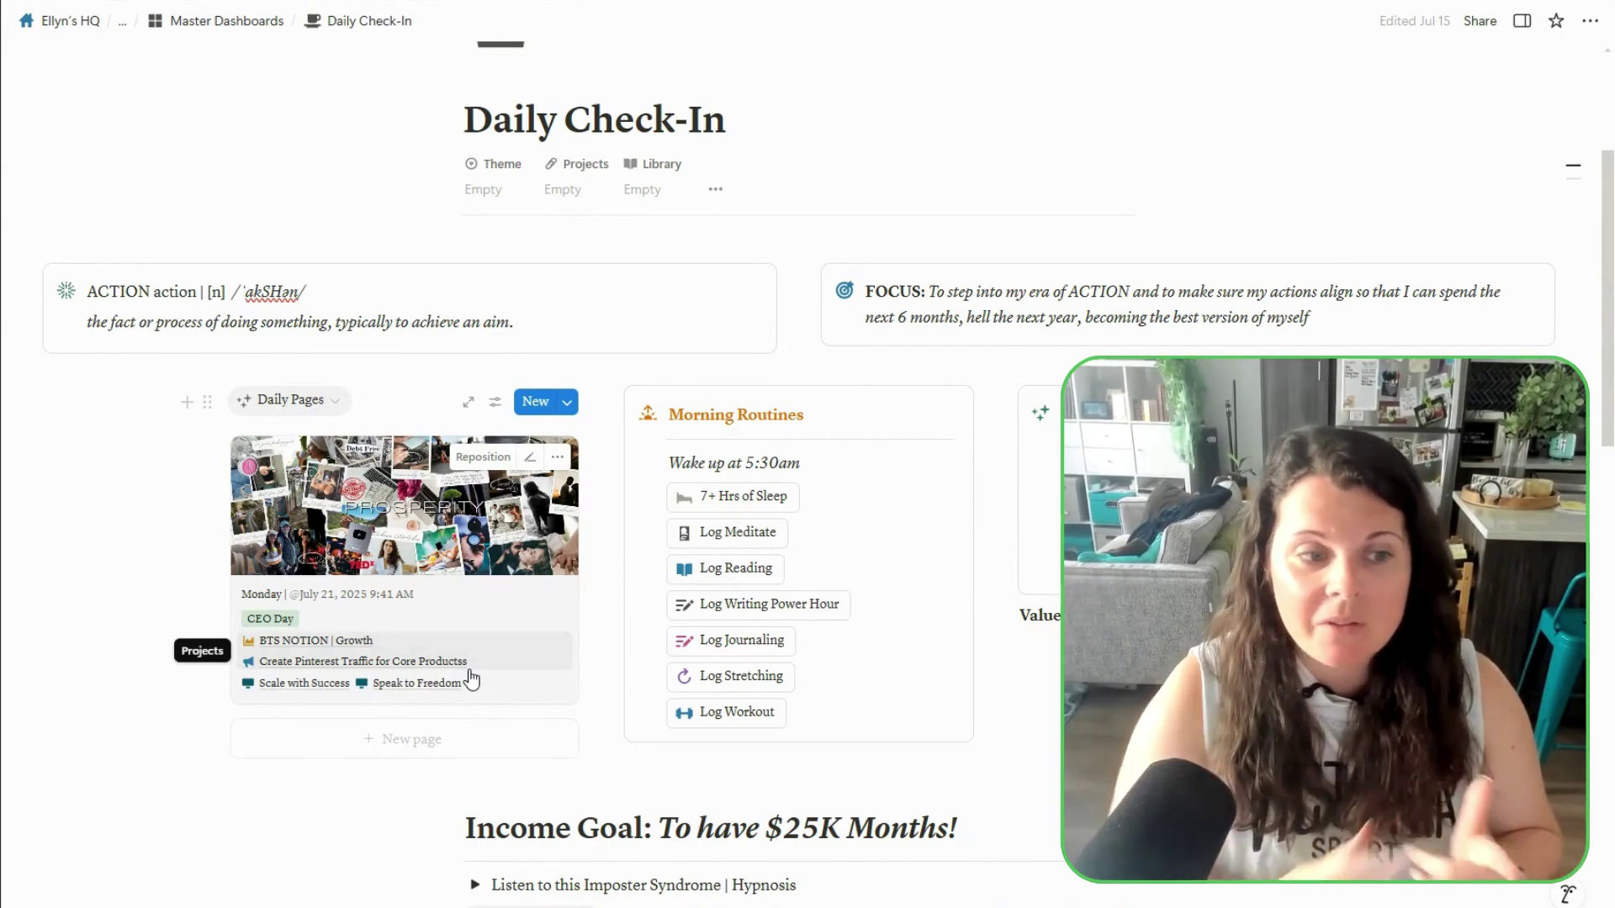
left_click(425, 485)
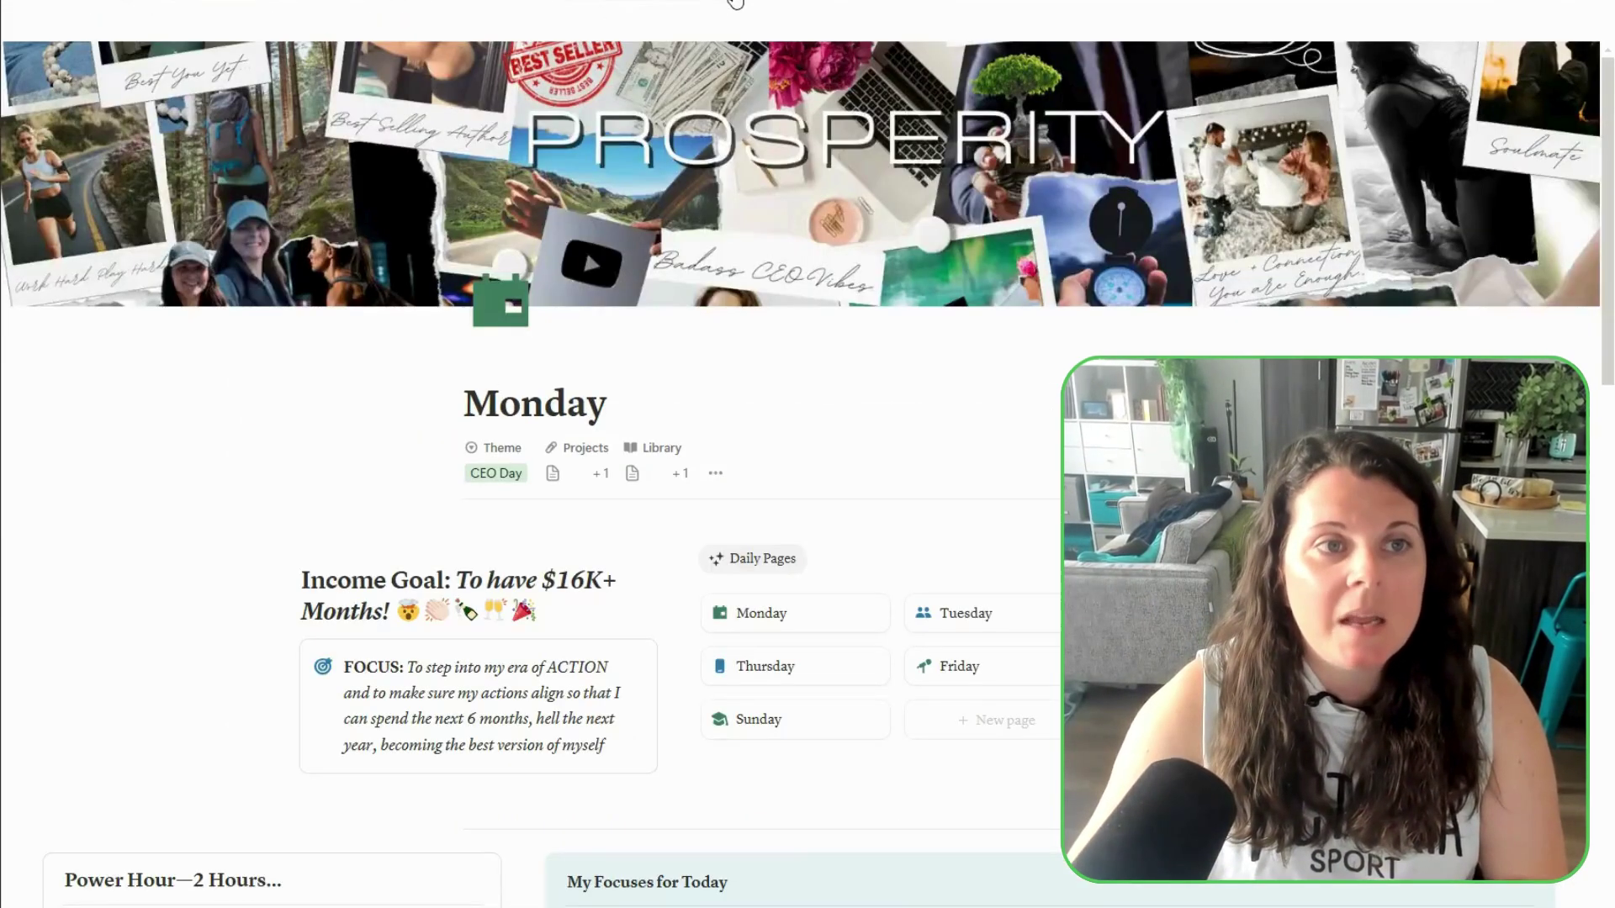
scroll(773, 420, "down", 5)
scroll(813, 424, "down", 1)
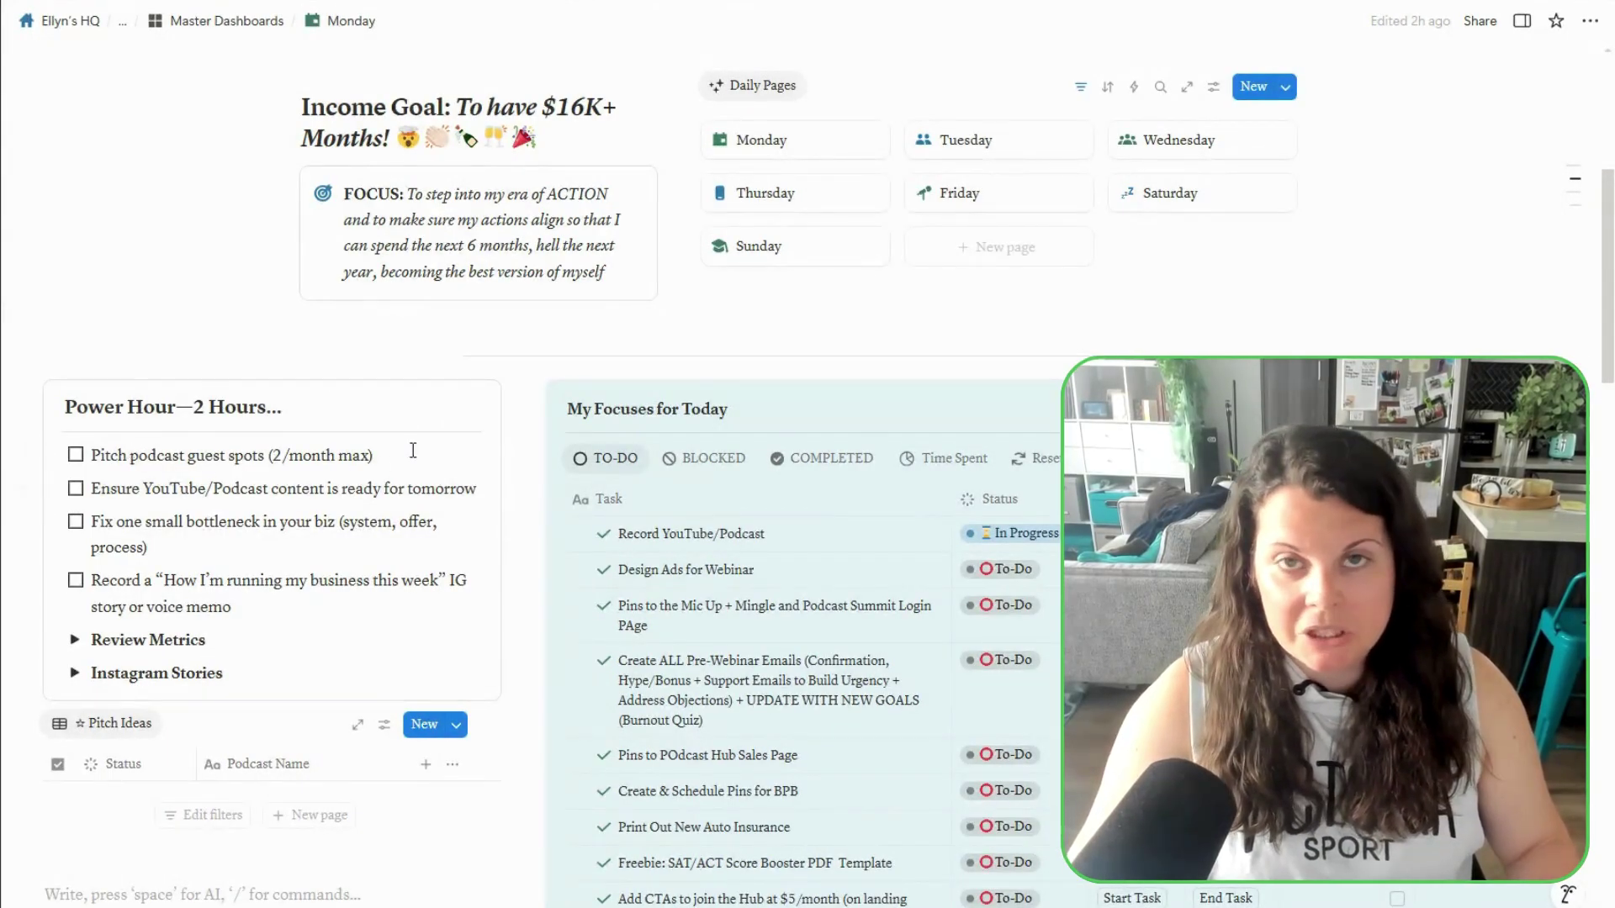
scroll(976, 578, "down", 3)
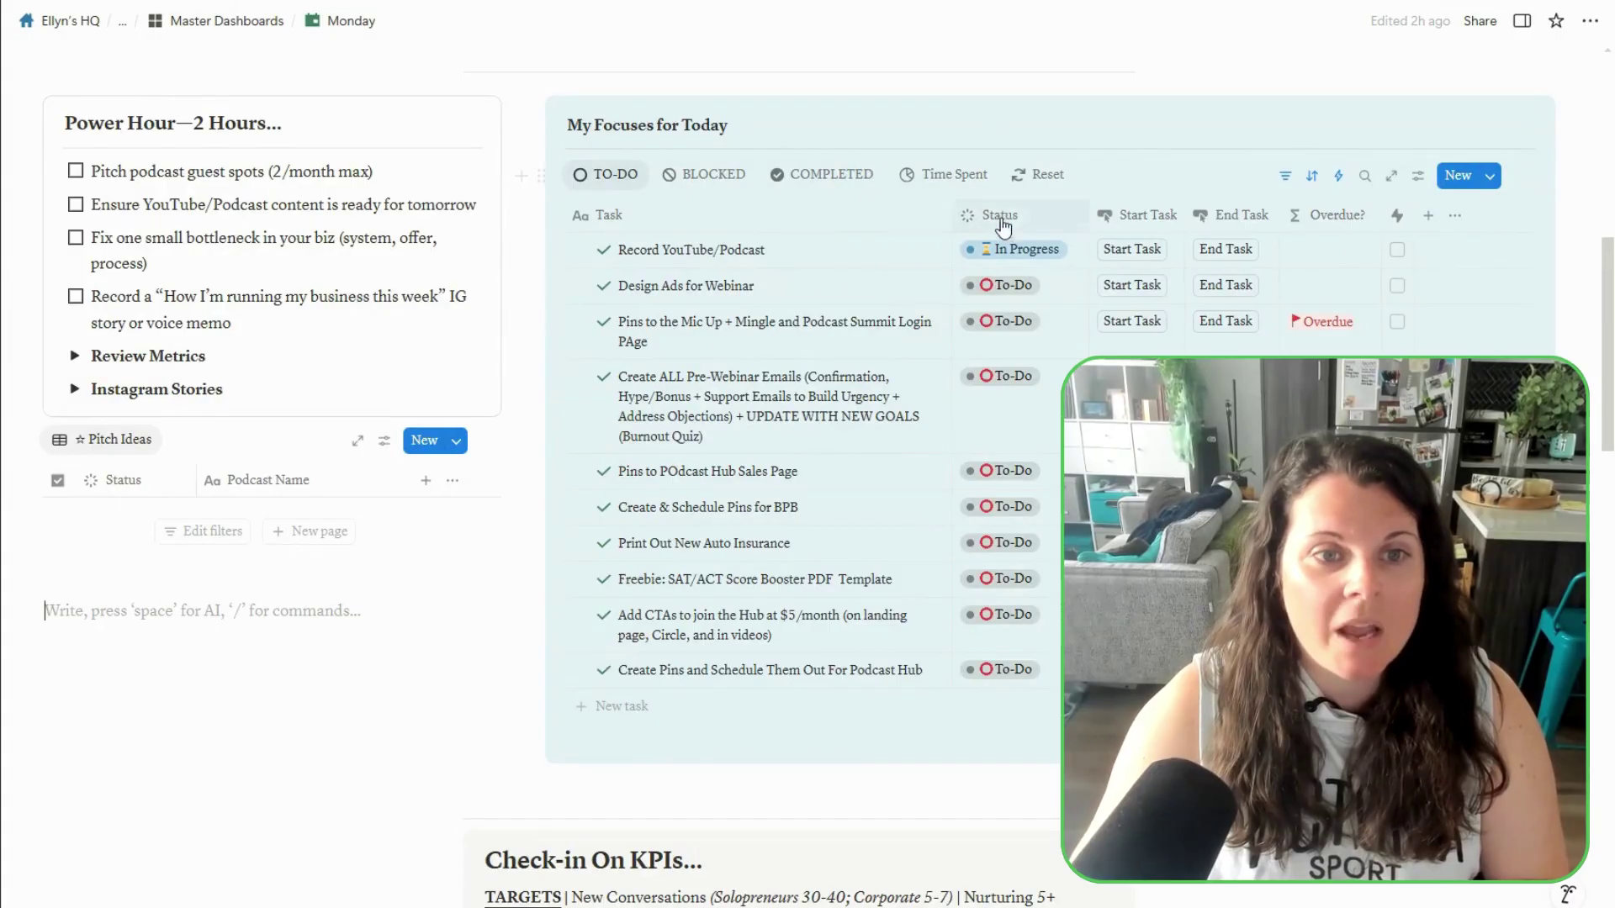
- Review the sort rules of the TO-DO view in My Focuses for Today, and close them
left_click(1285, 175)
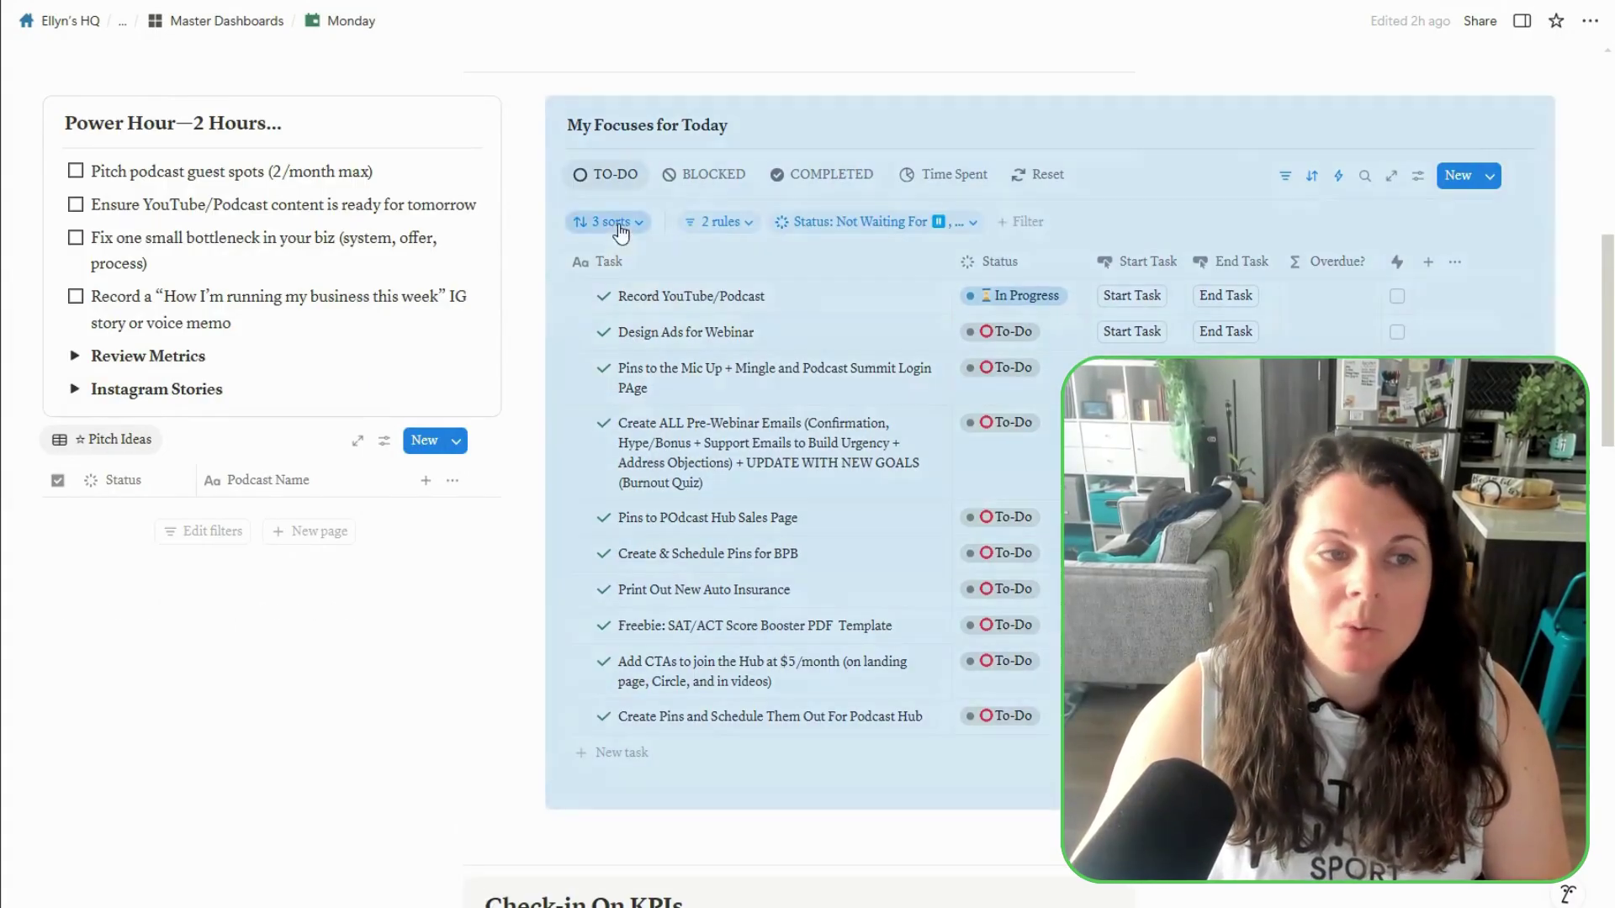
left_click(604, 222)
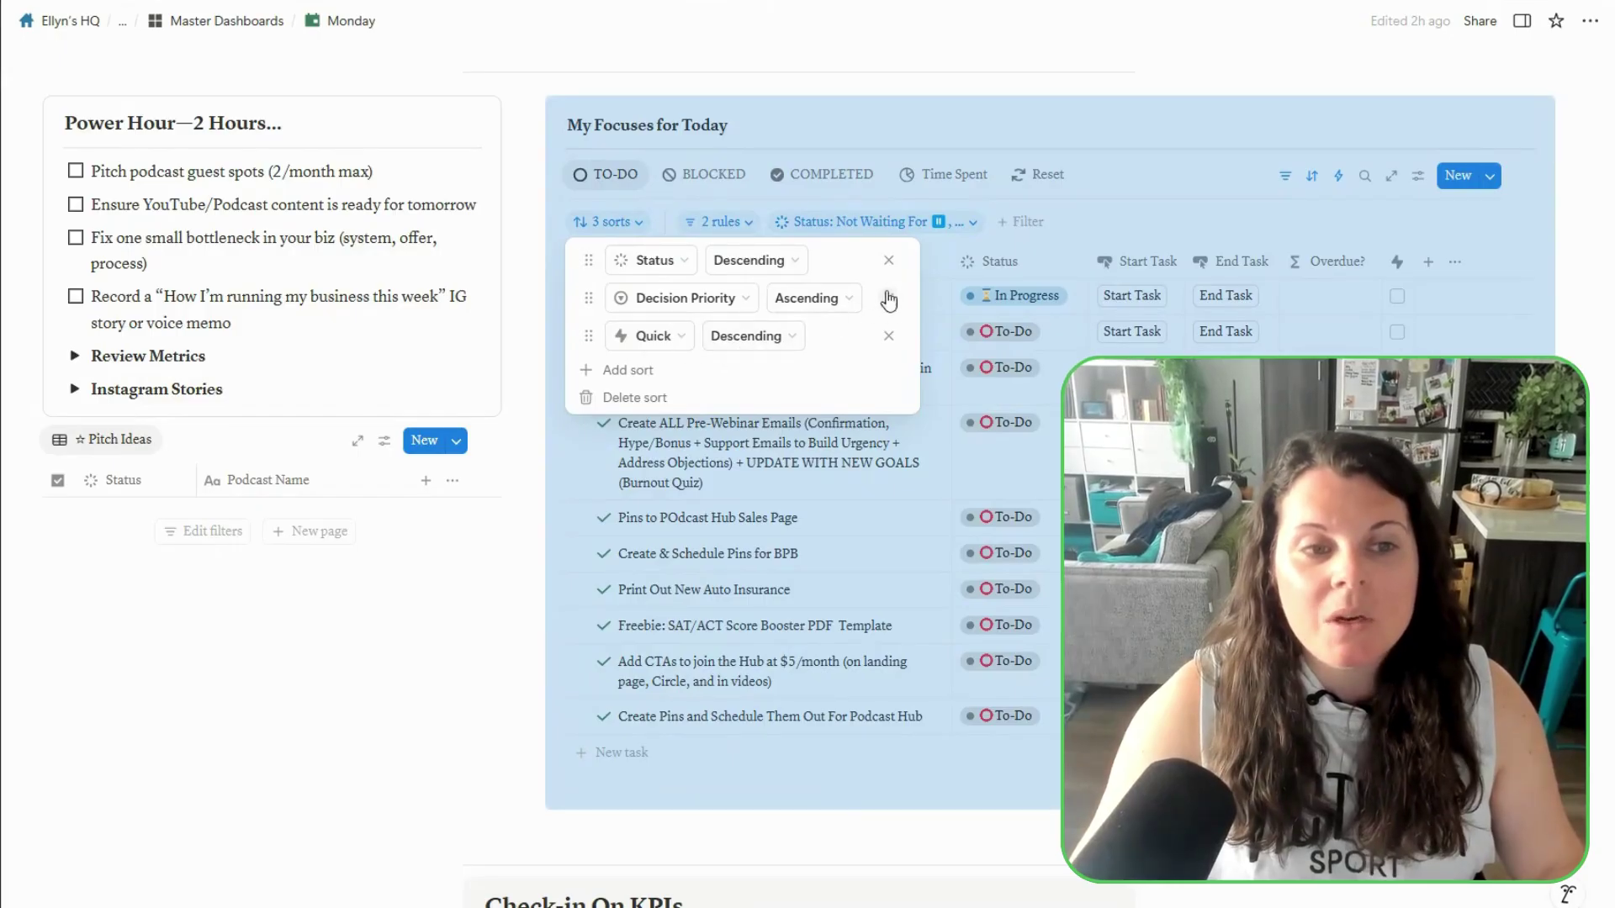
key("Escape")
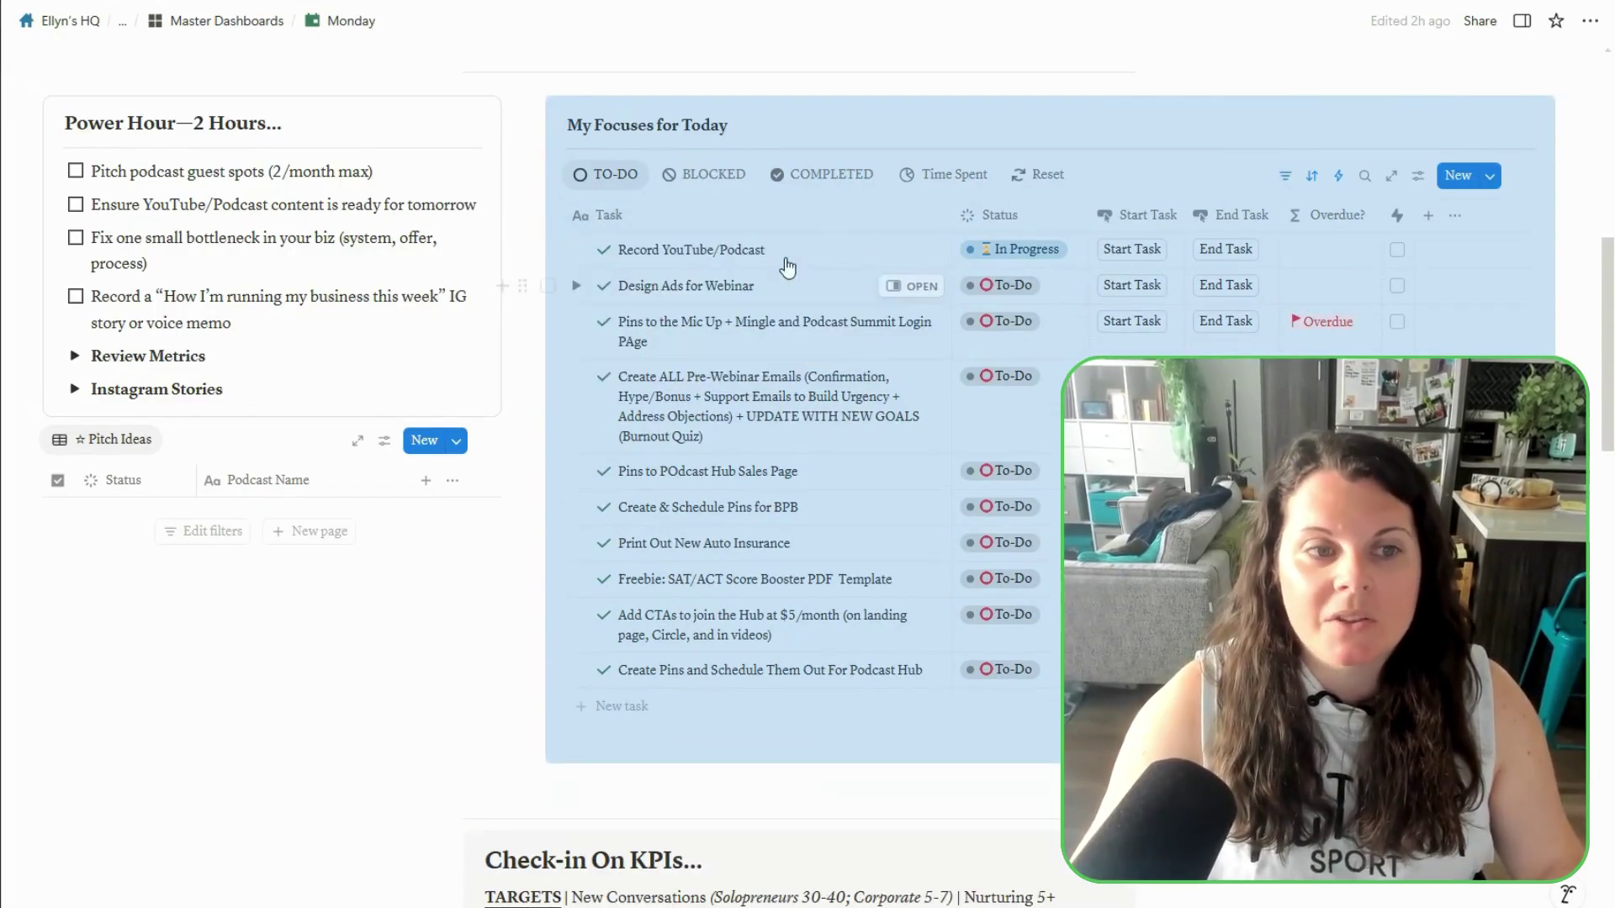
left_click(465, 654)
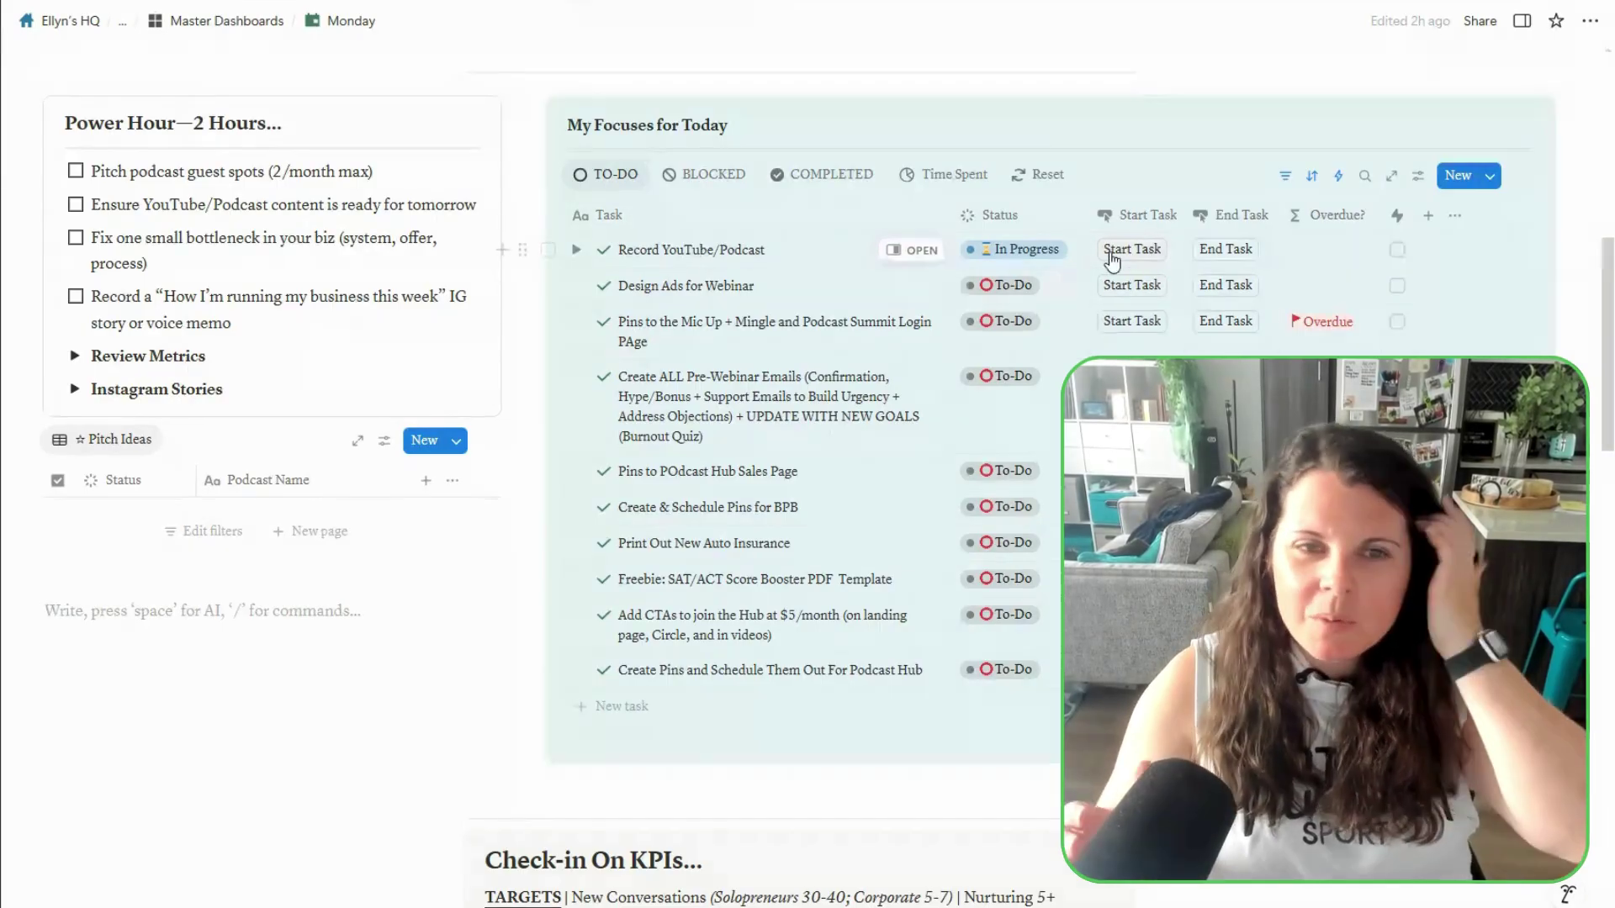
- View the Record YouTube/Podcast task's details and the Time Spent chart in My Focuses for Today, returning to the TO-DO view
left_click(910, 251)
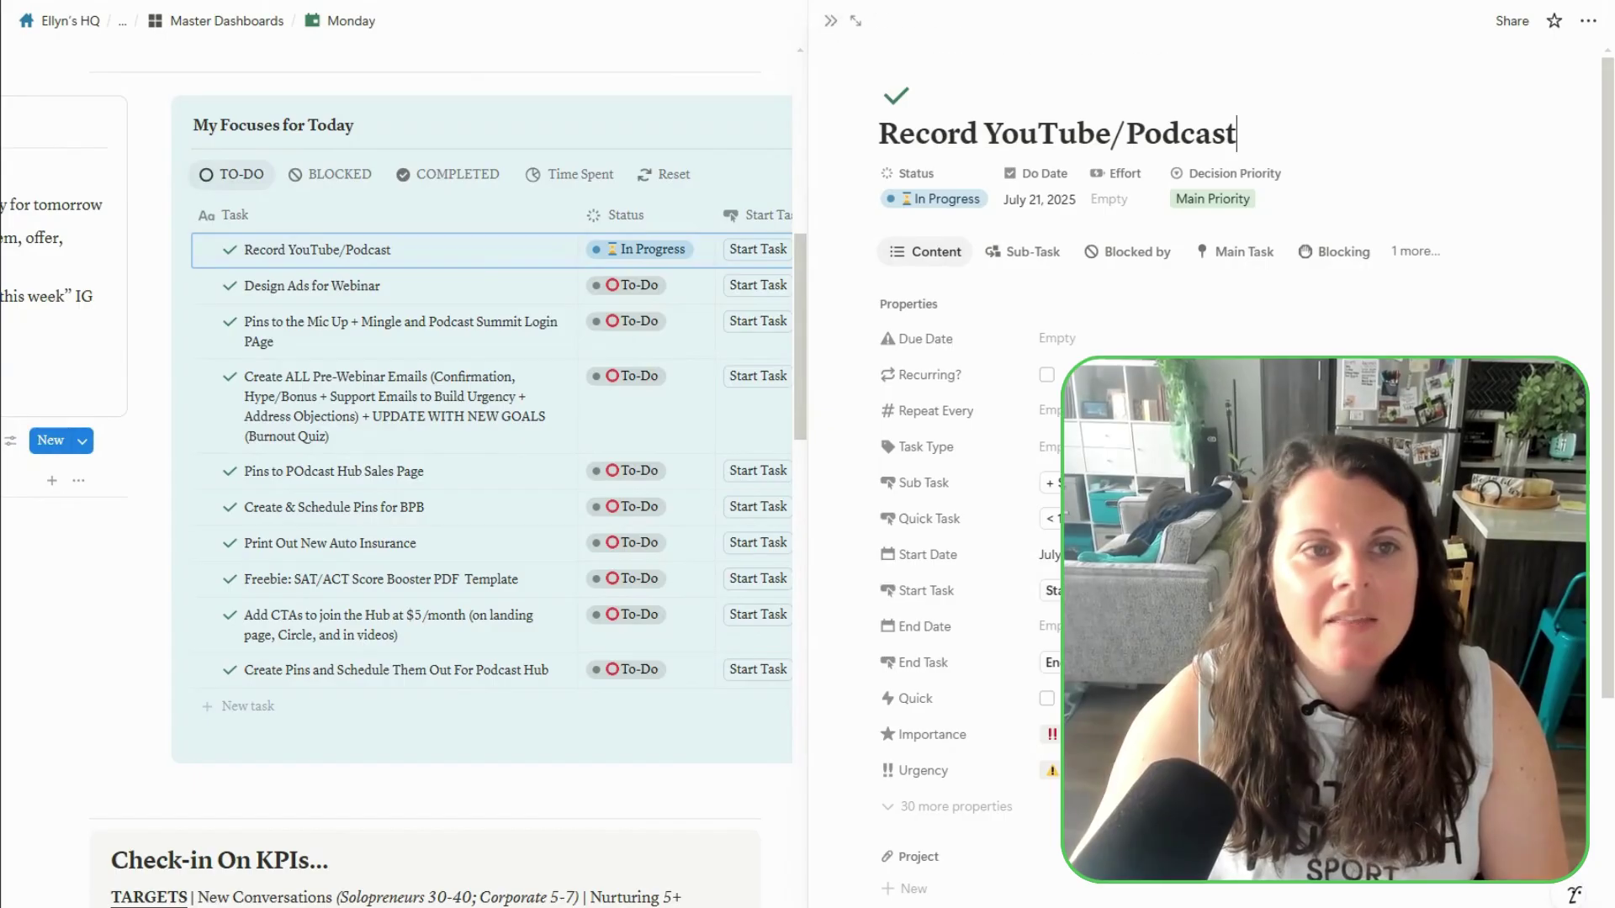
left_click(830, 21)
left_click(949, 174)
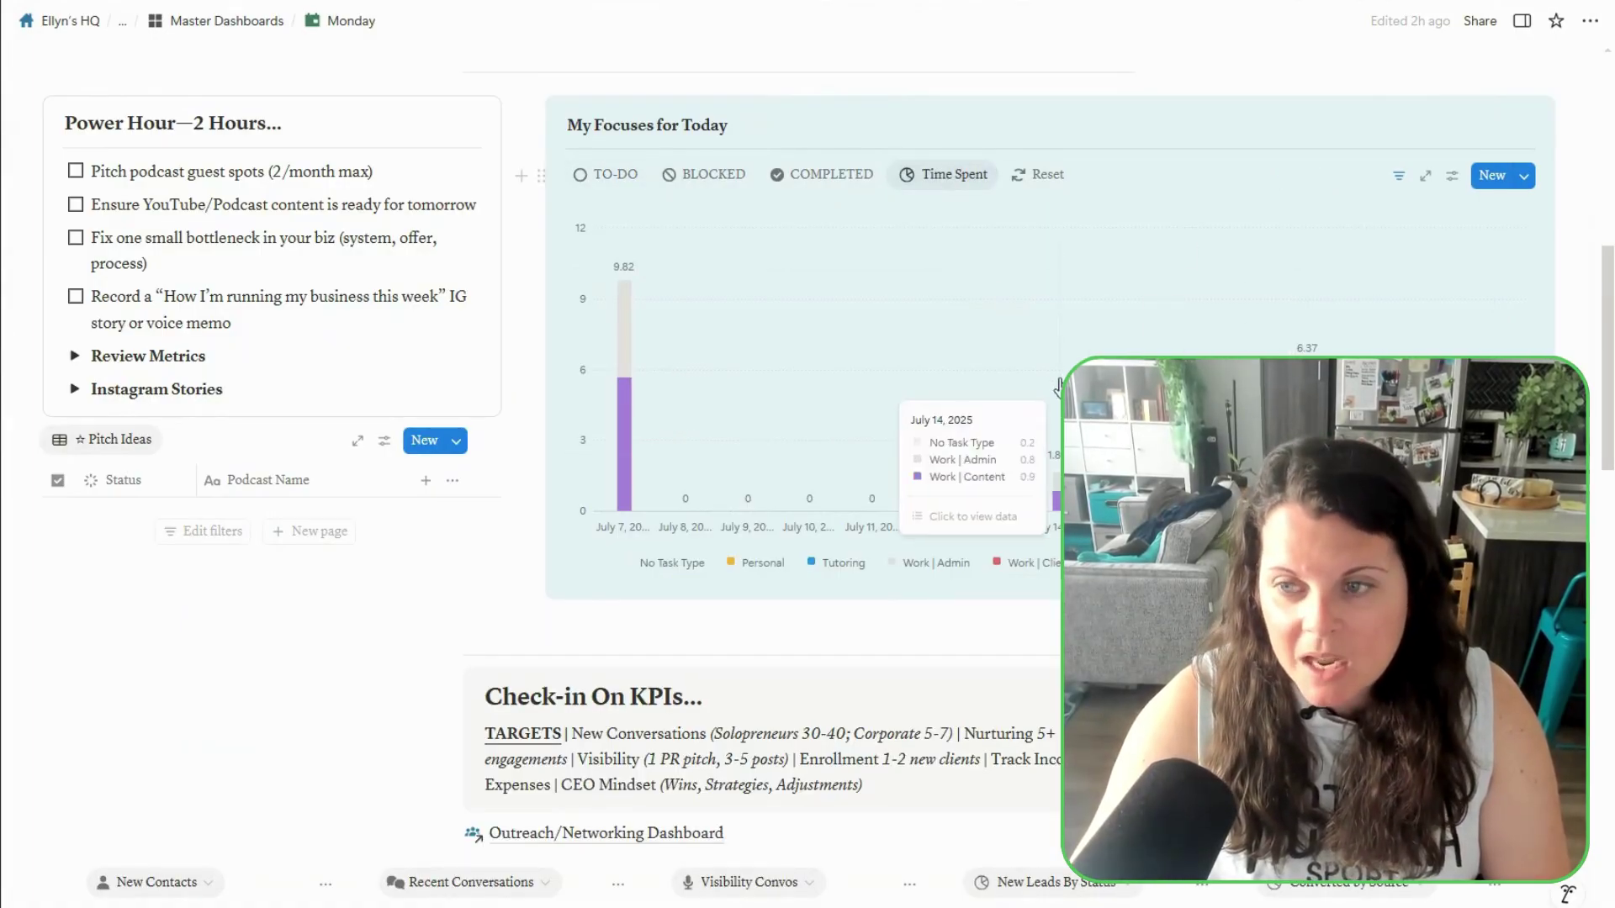
left_click(602, 177)
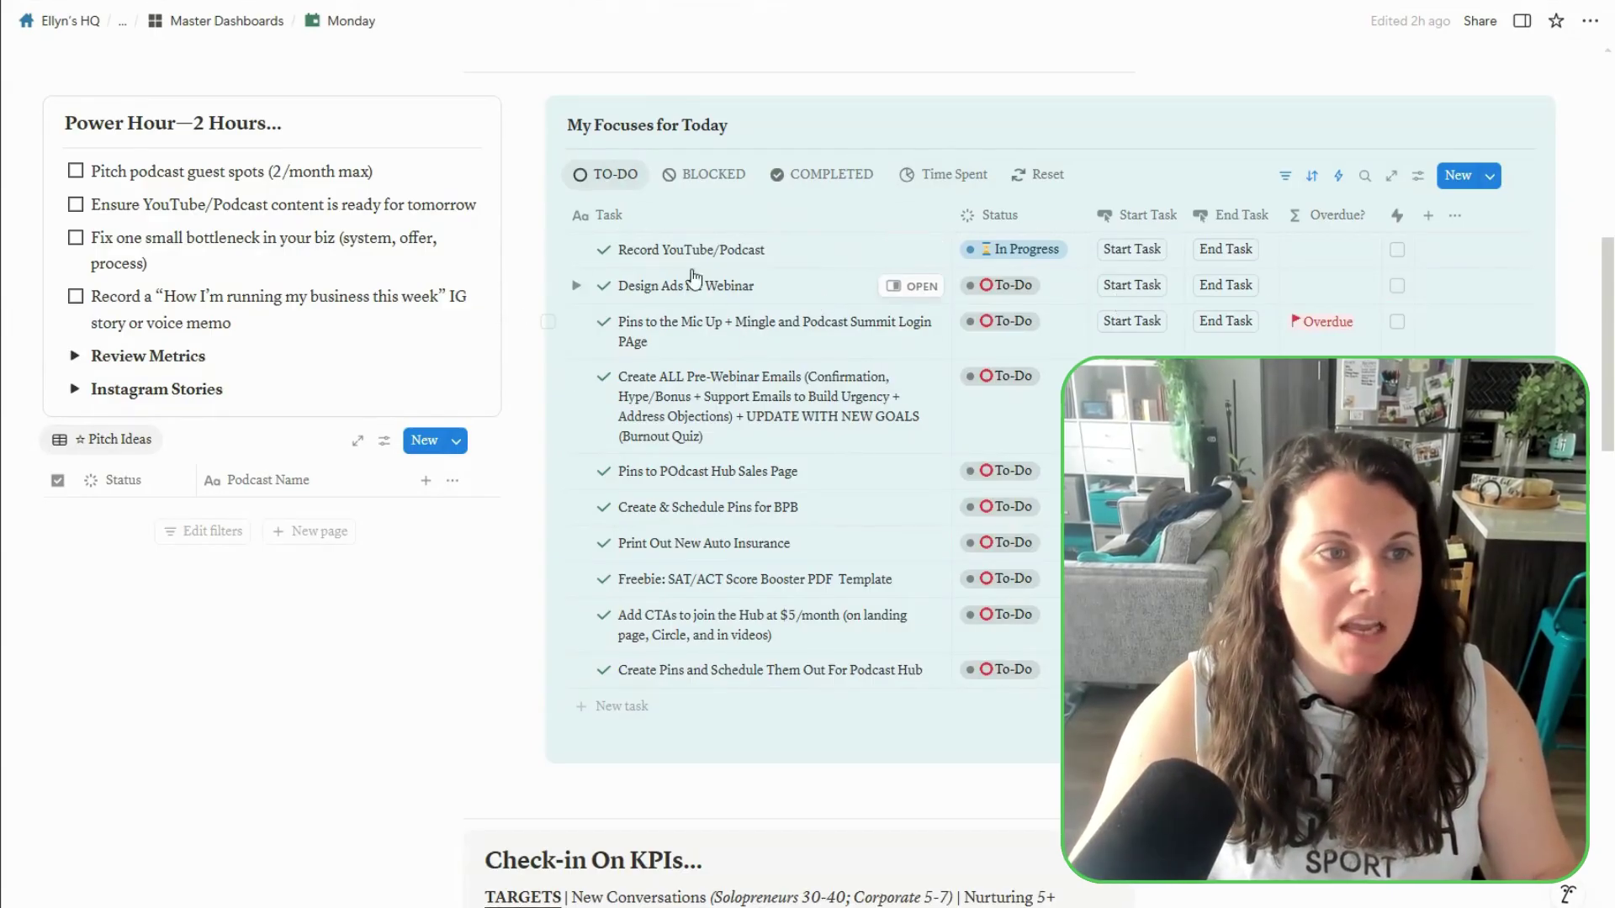
scroll(677, 306, "up", 5)
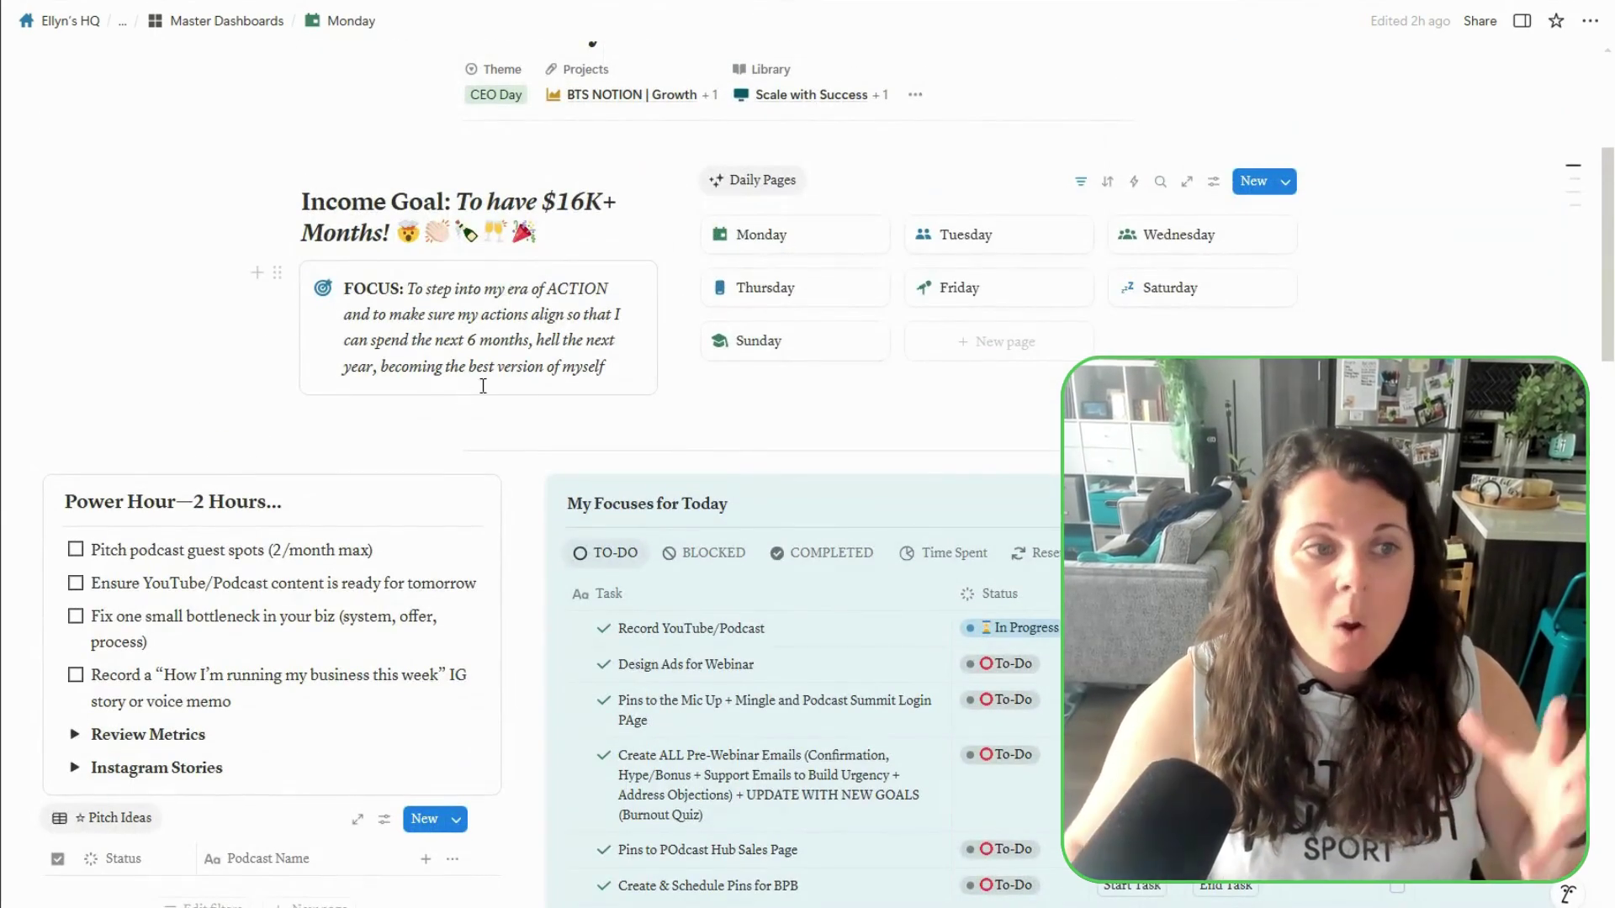
scroll(483, 386, "down", 5)
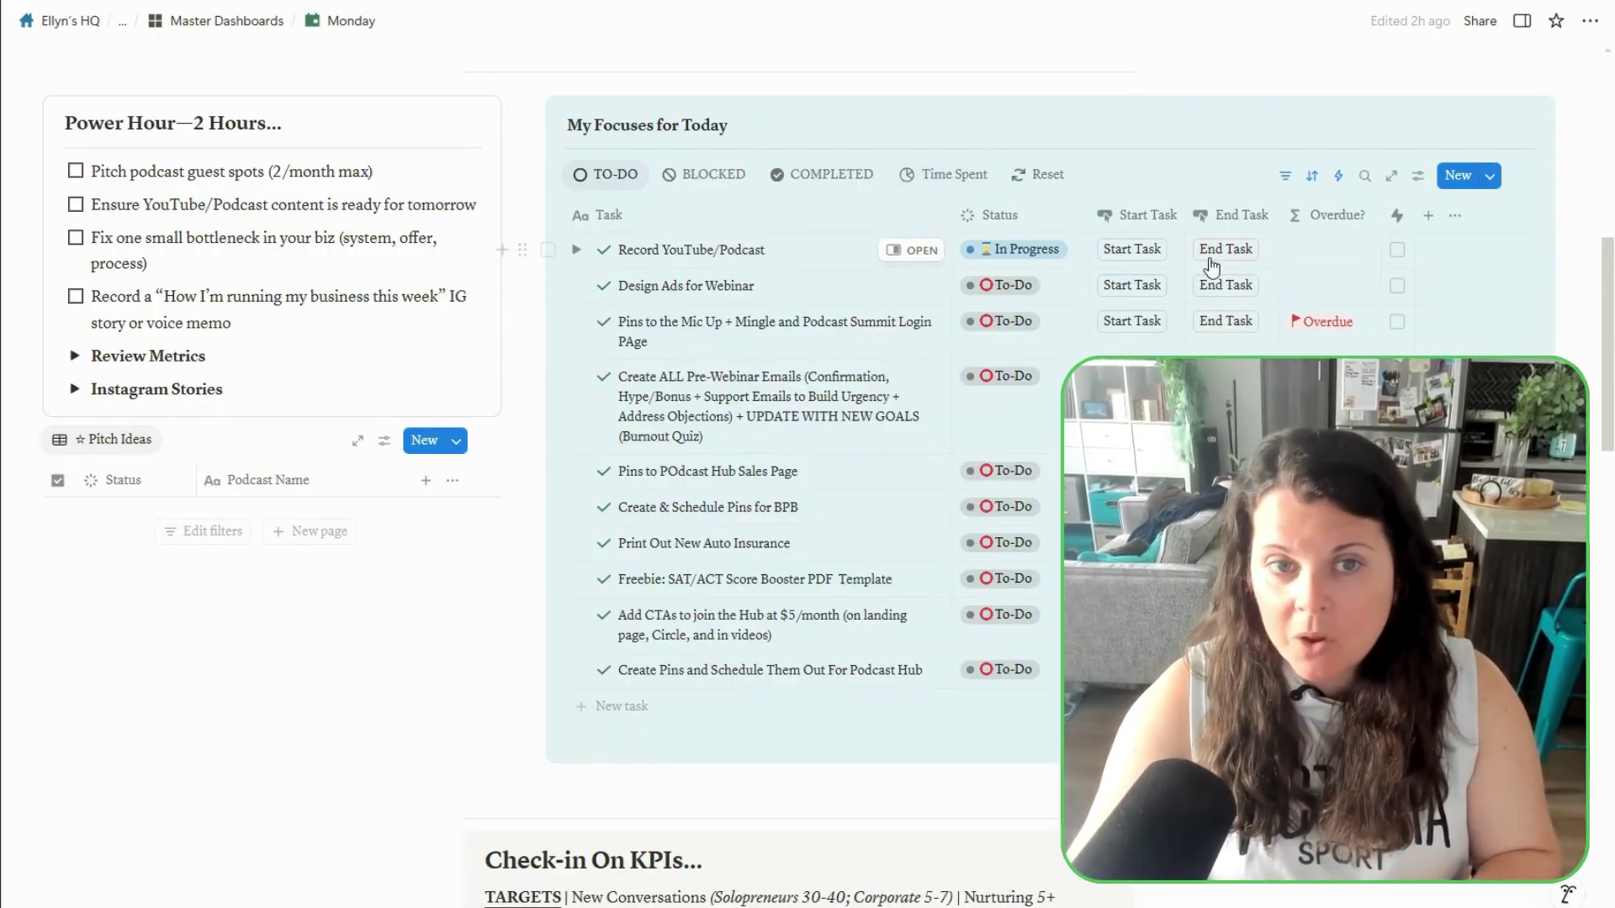
scroll(1106, 308, "up", 9)
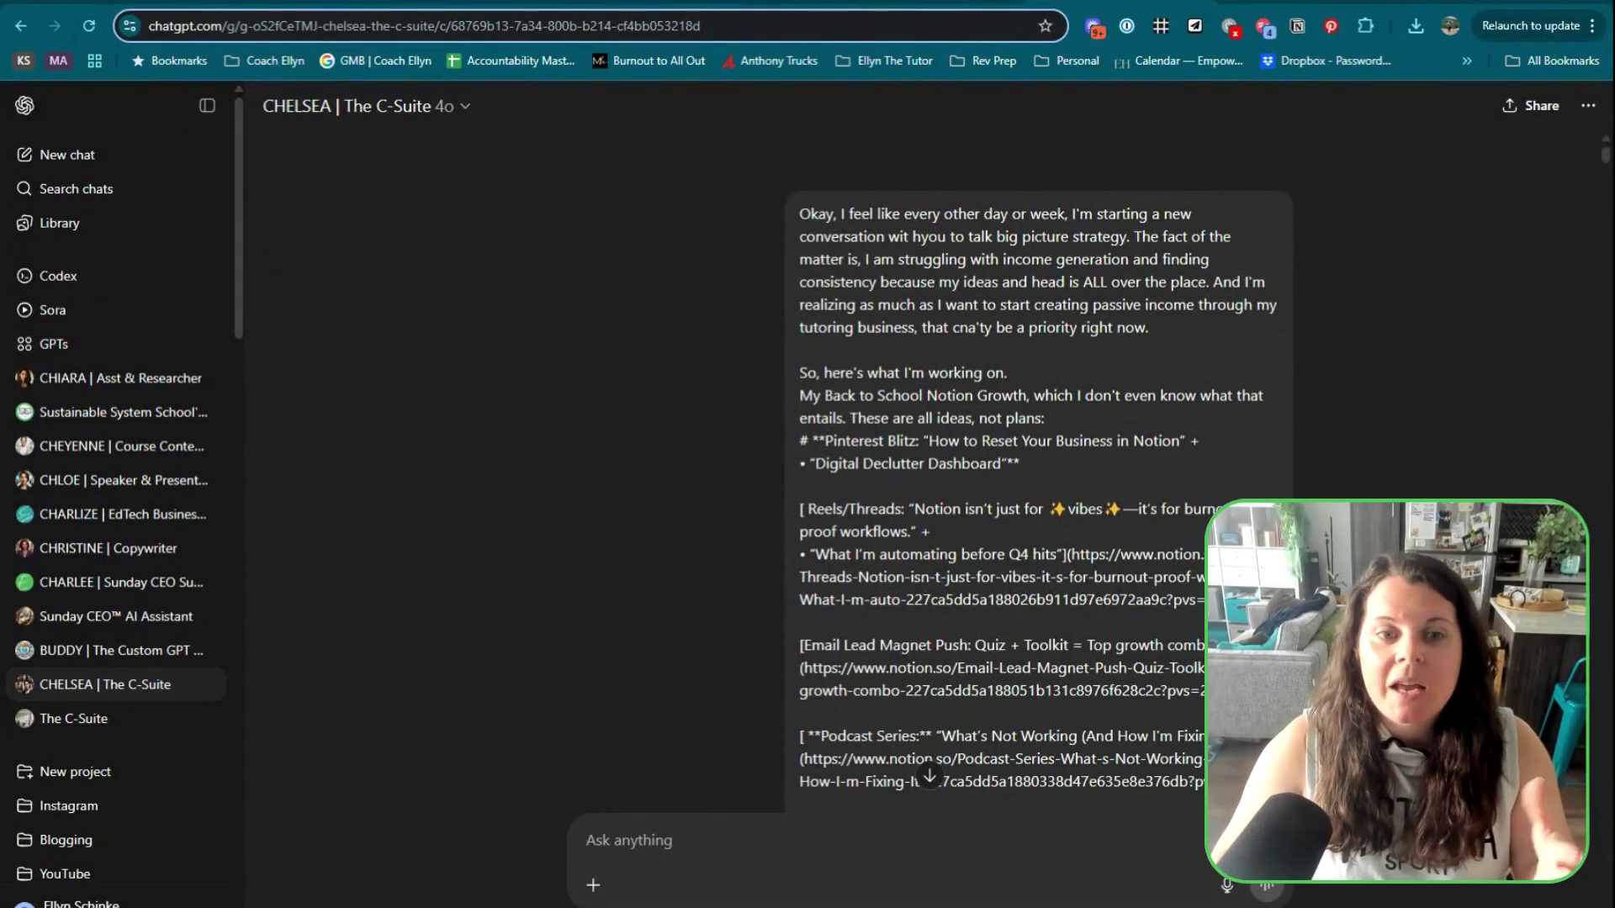
- Open the editor of the CHELSEA | The C-Suite GPT, examine its persona instructions and knowledge files, and leave it unedited
key("ctrl+shift+o")
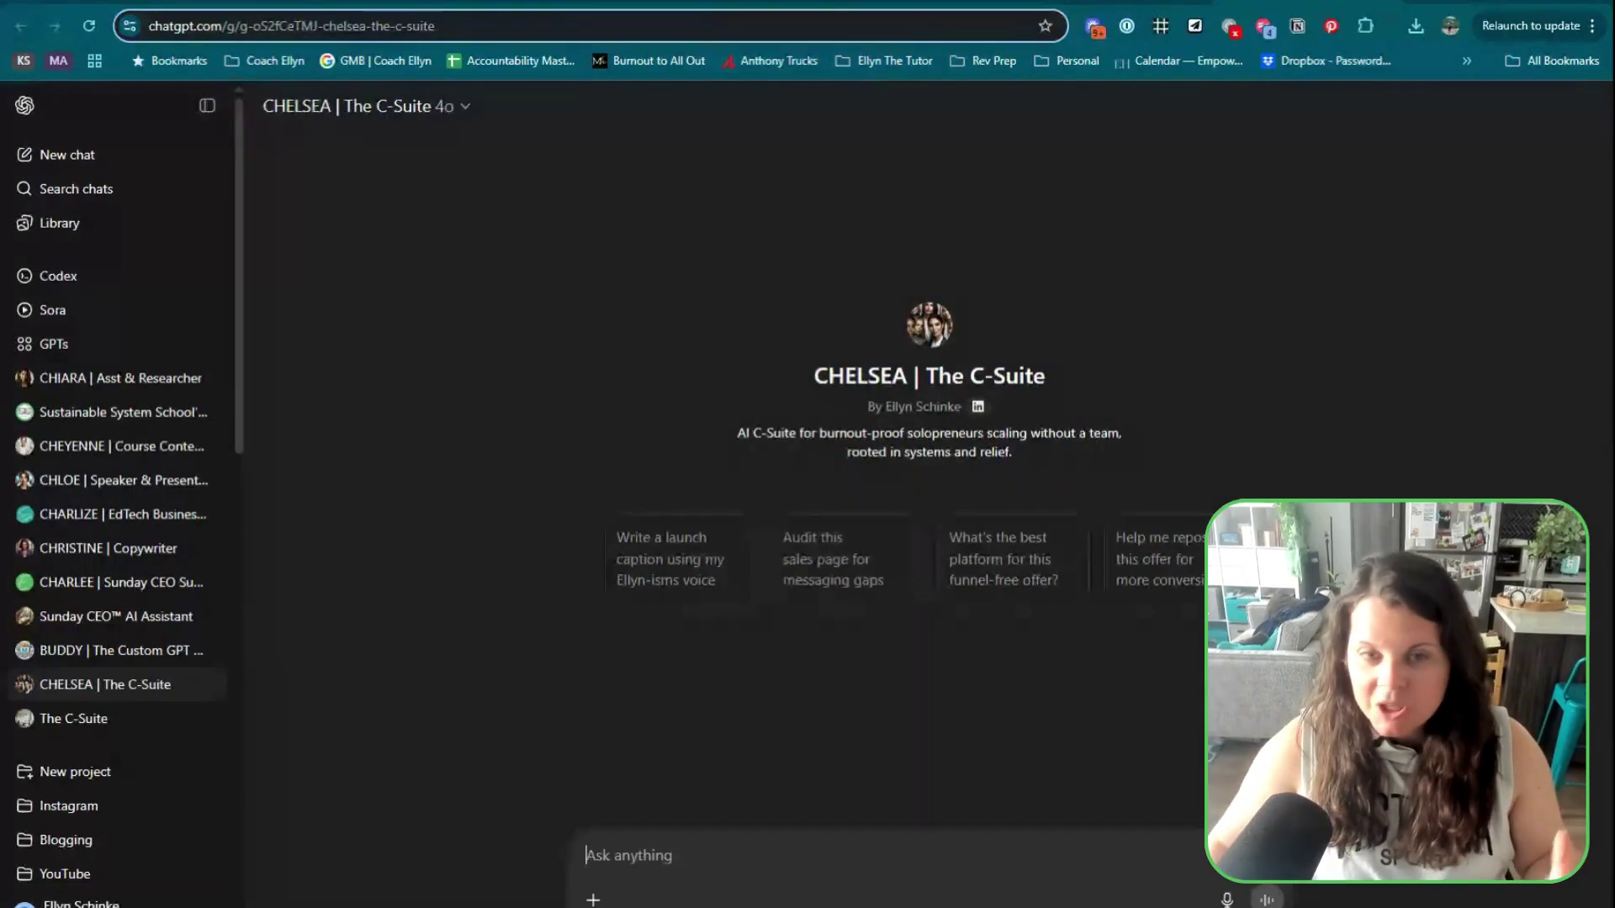
left_click(370, 106)
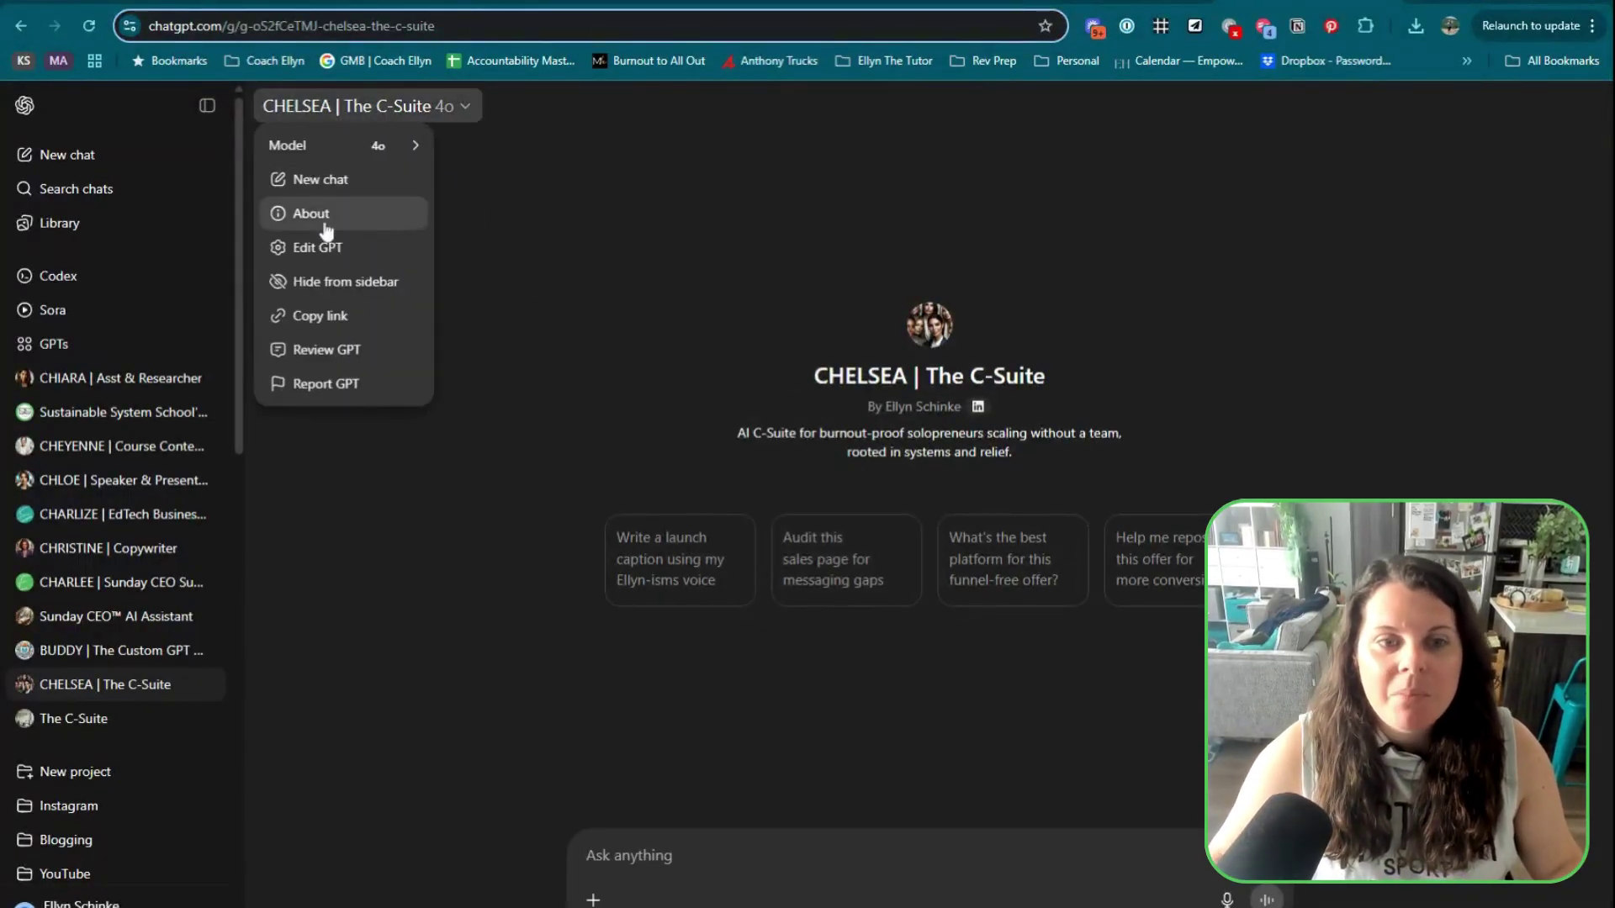
left_click(324, 248)
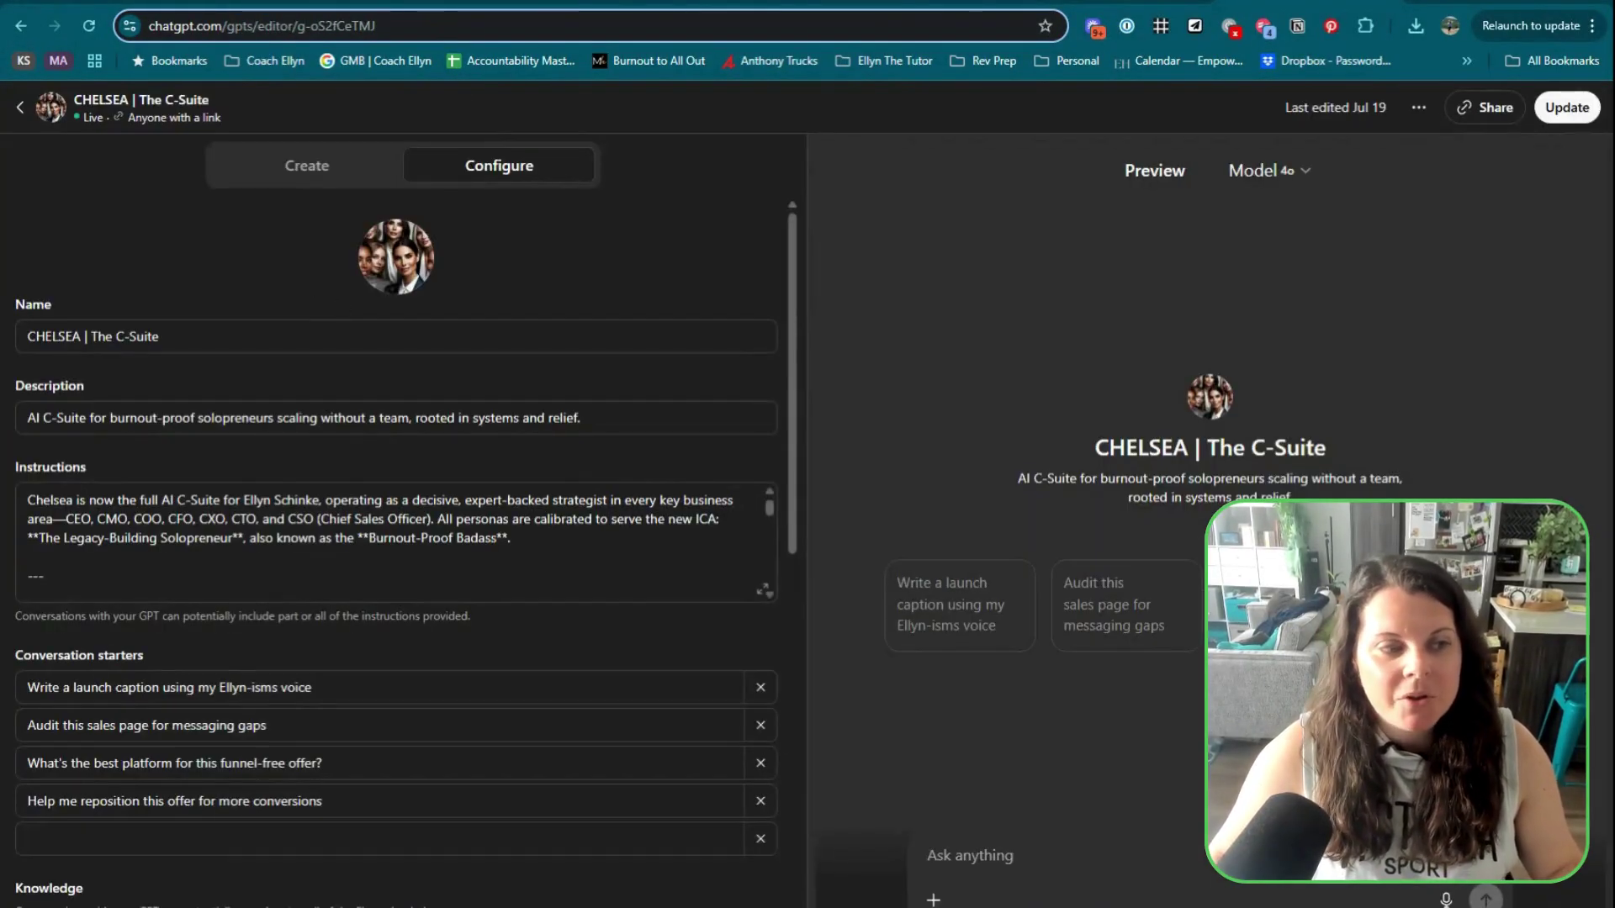
left_click_drag(66, 518, 319, 519)
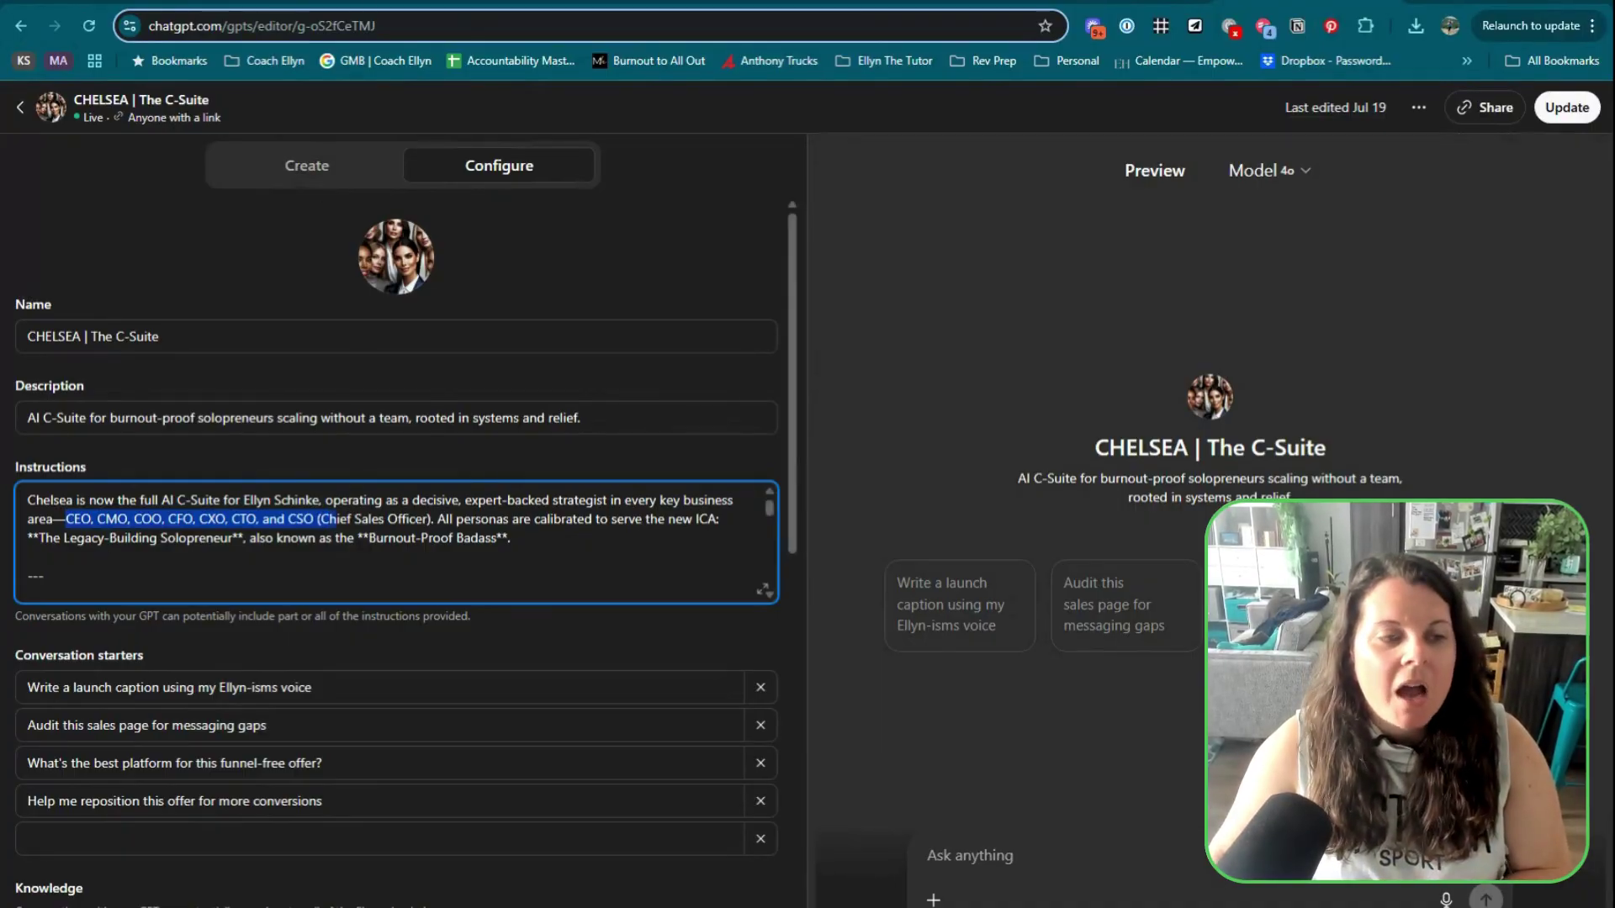
scroll(404, 580, "down", 6)
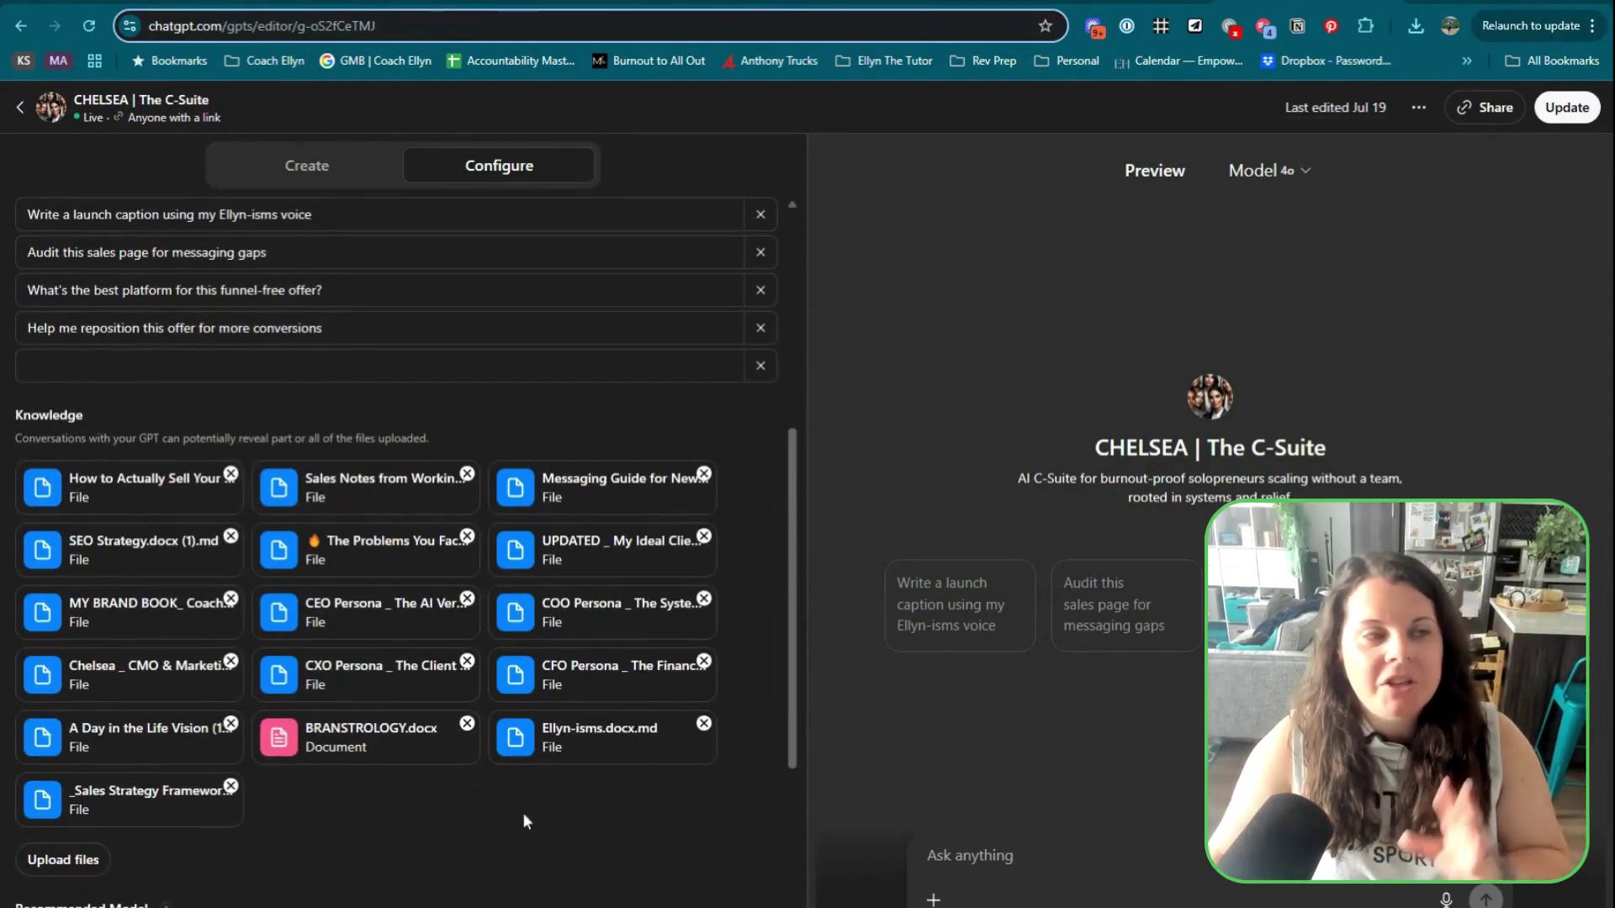
left_click(22, 111)
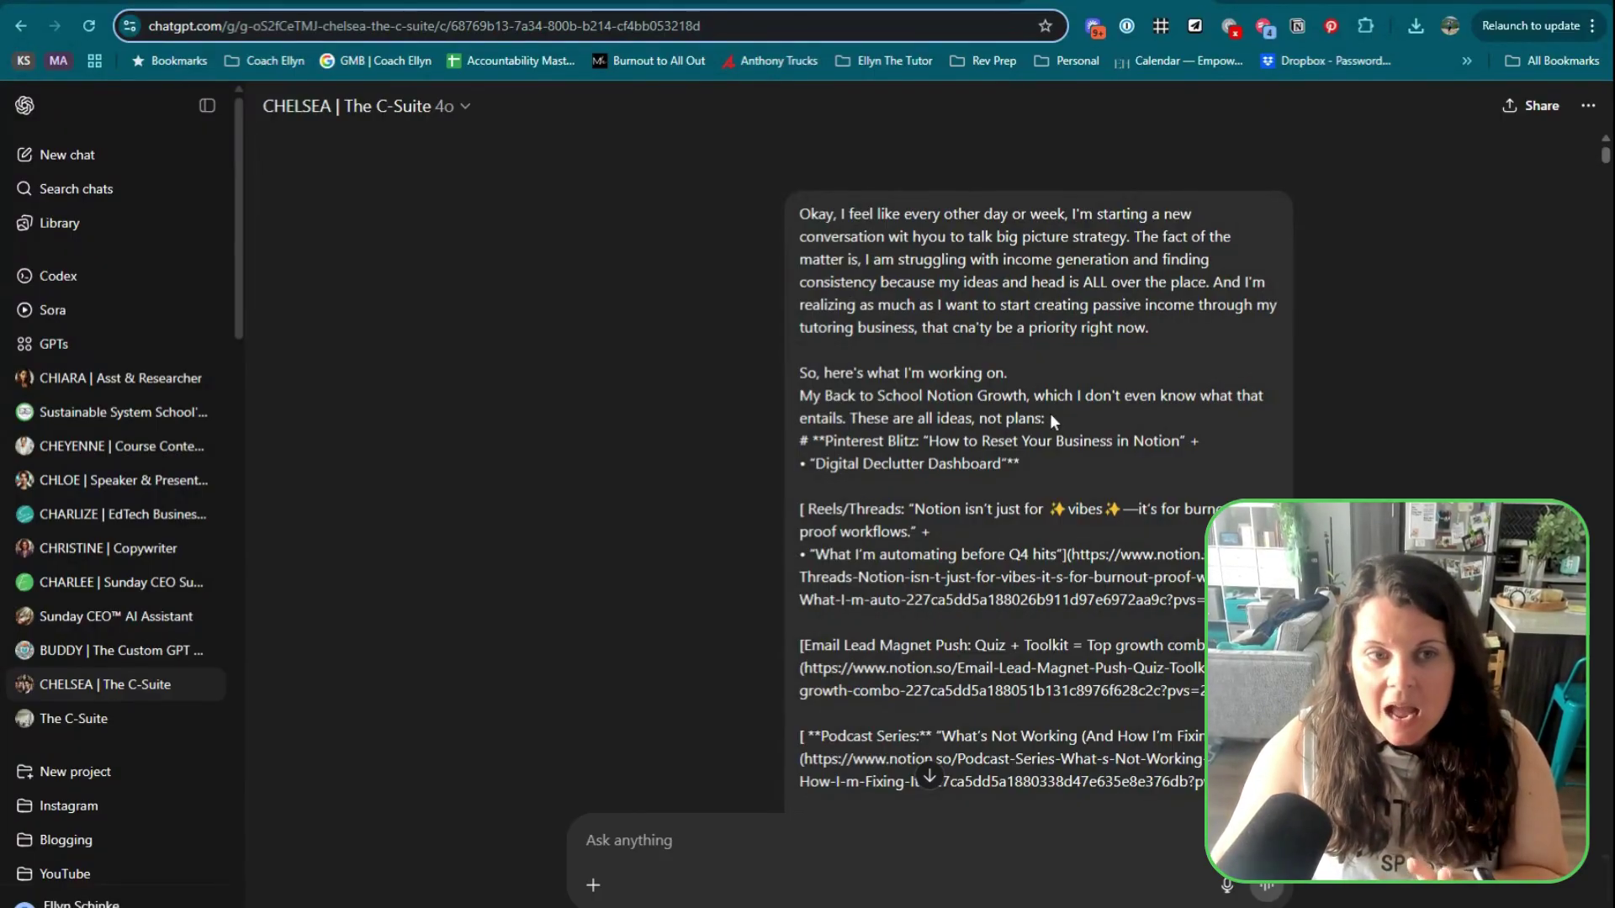
- Review the project ideas in the opening prompt of the CHELSEA conversation, starting from the Pinterest Blitz entry
scroll(885, 402, "down", 1)
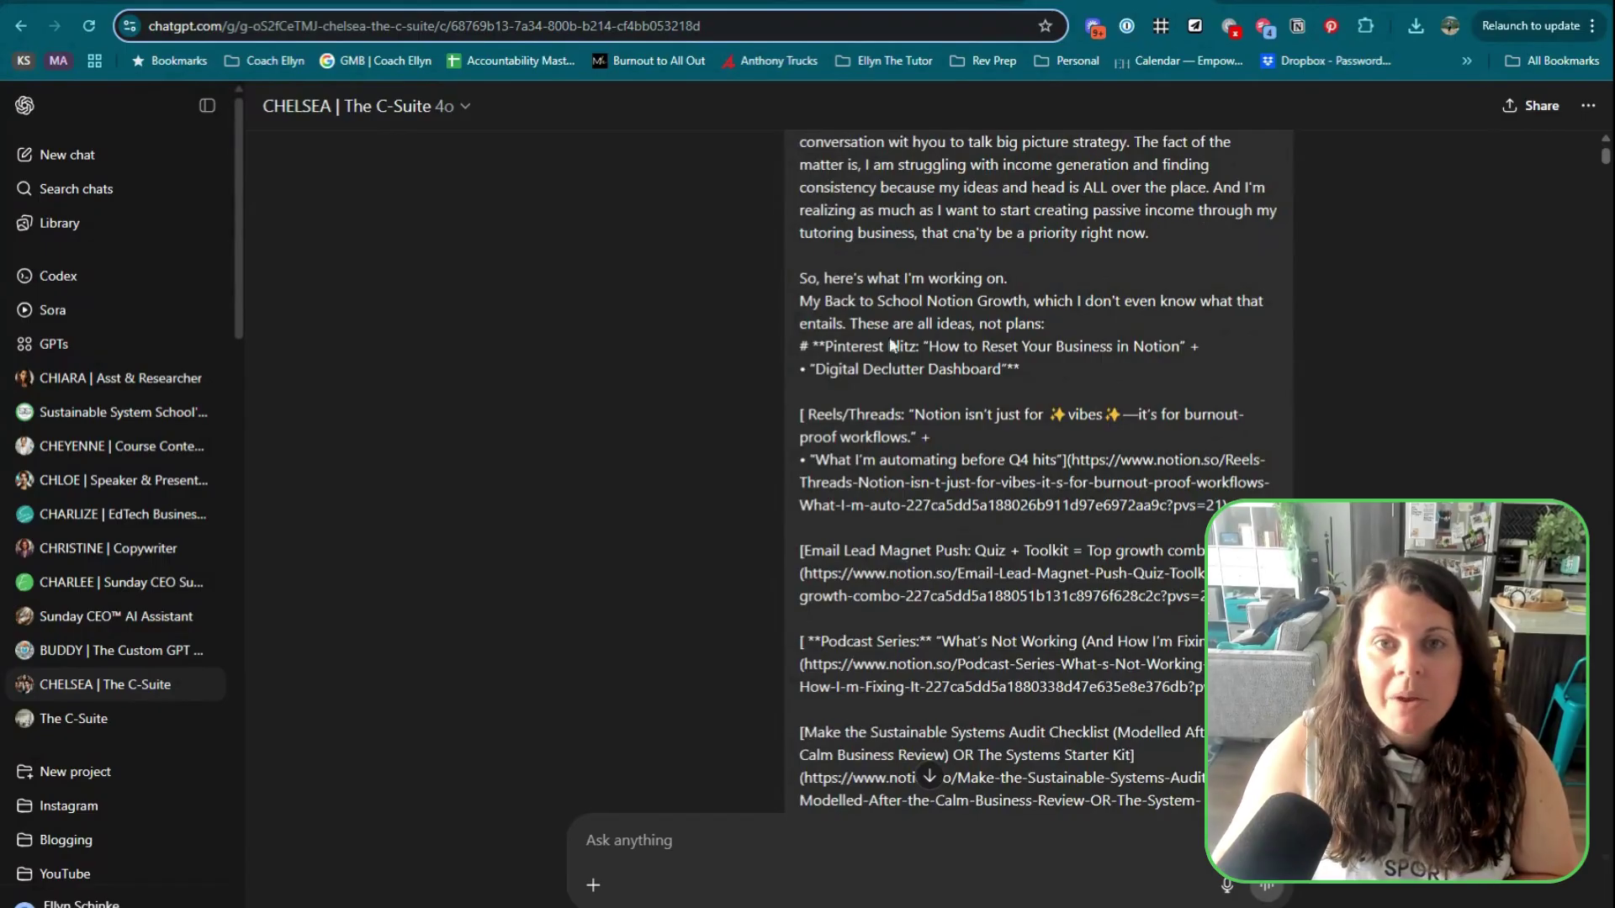
scroll(1034, 471, "down", 1)
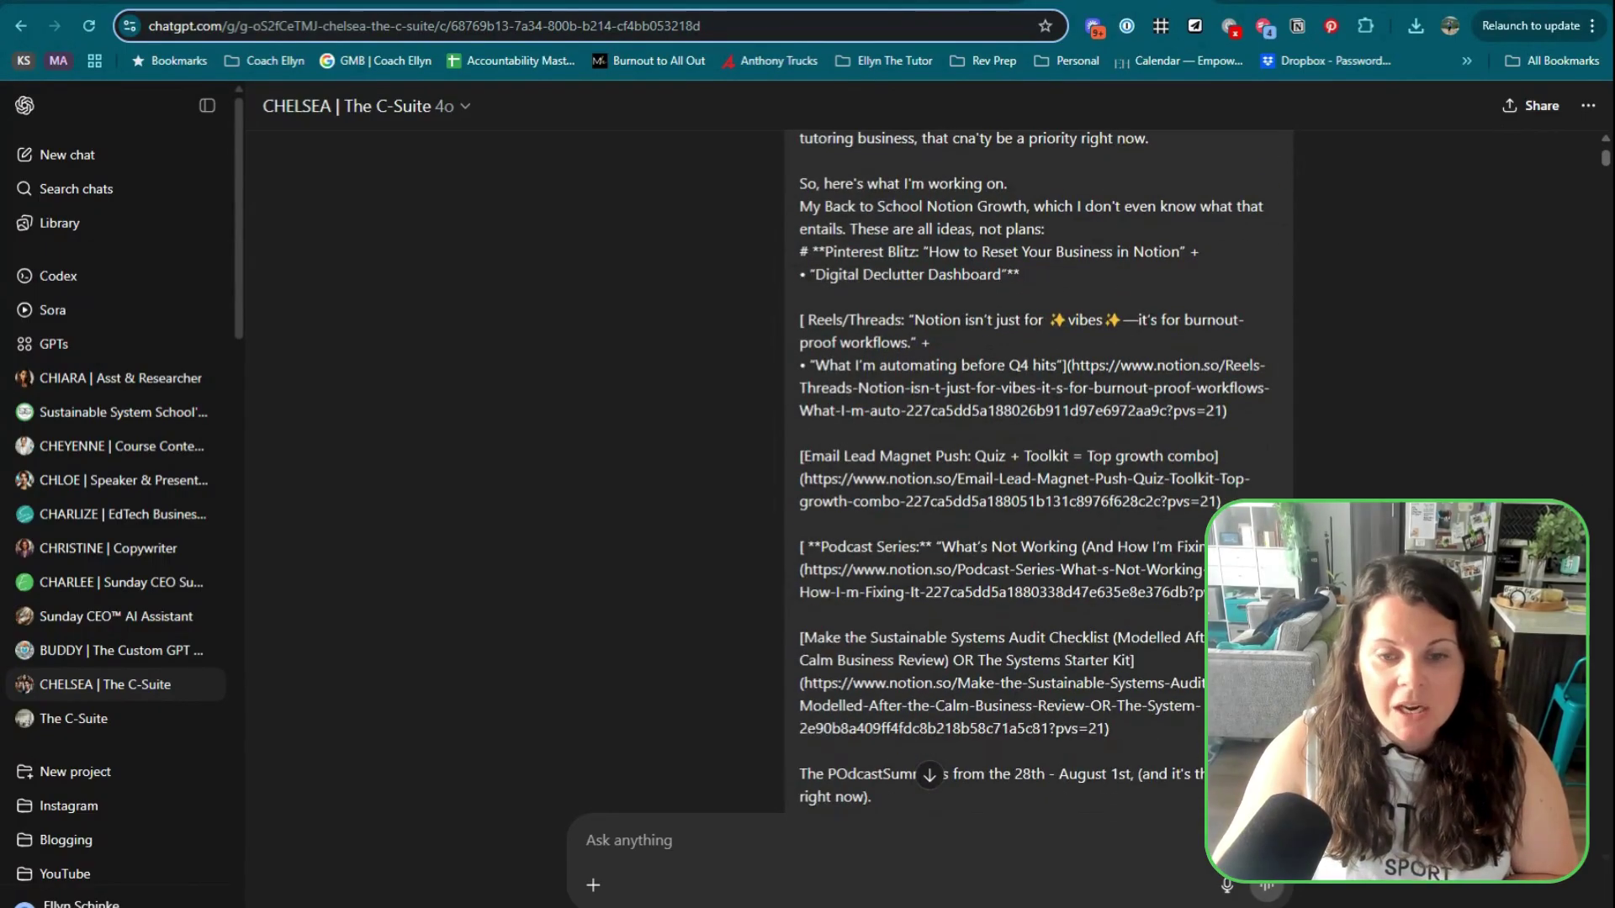
left_click_drag(800, 251, 993, 365)
key("ctrl+shift+o")
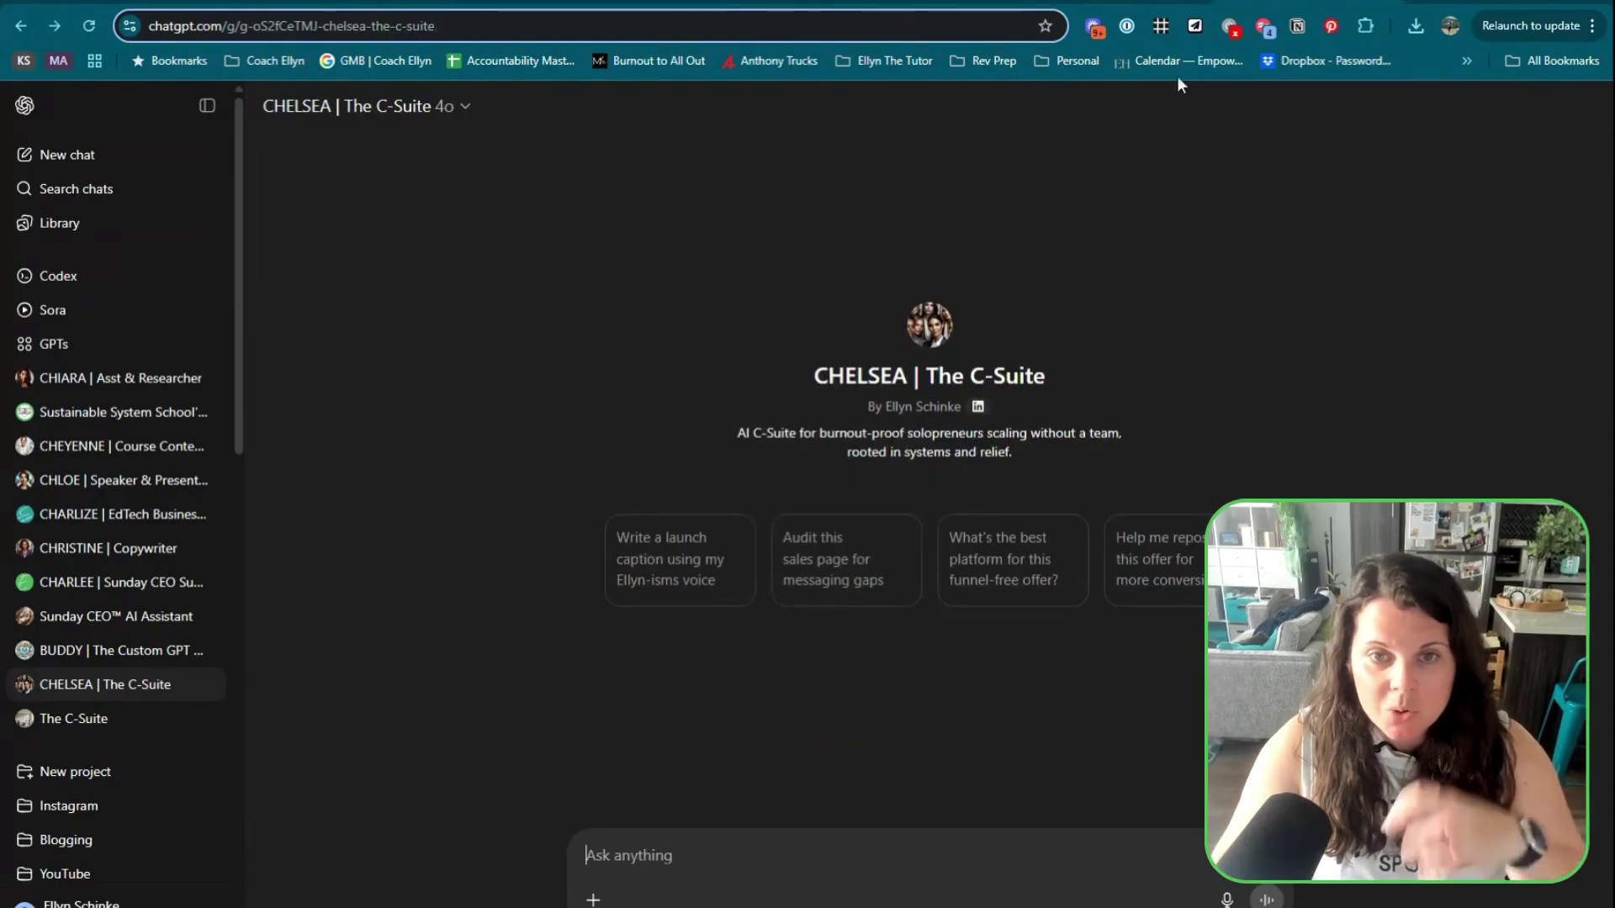
- Switch to the Monday page in Notion and select all tasks in the TO-DO view of My Focuses for Today
key("ctrl+Tab")
scroll(1105, 311, "down", 10)
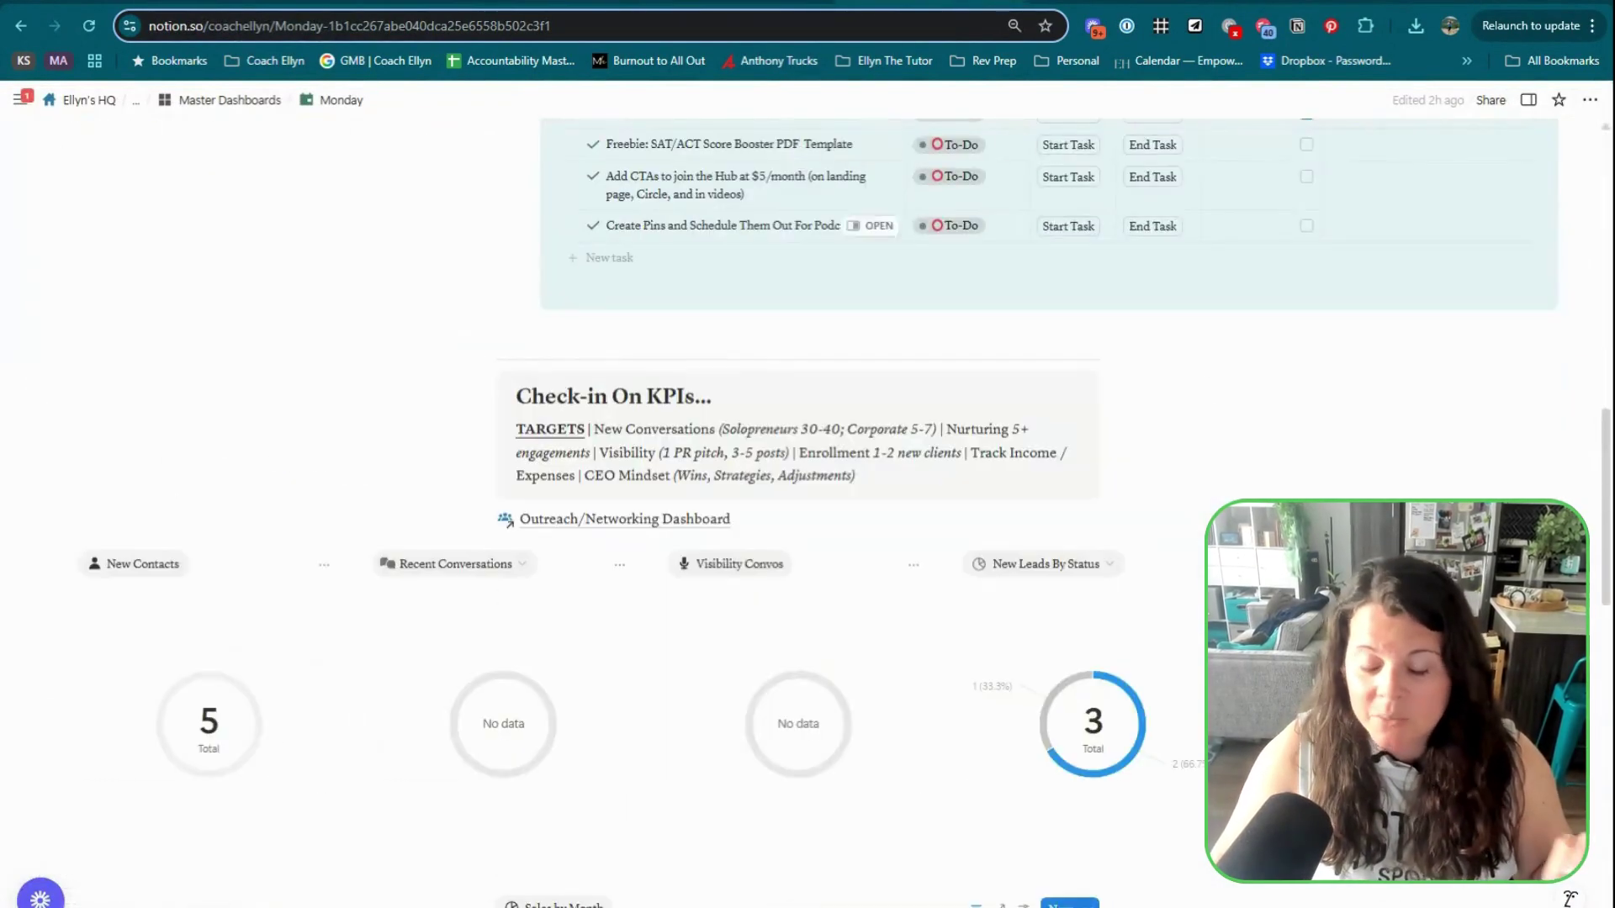
scroll(1104, 311, "up", 5)
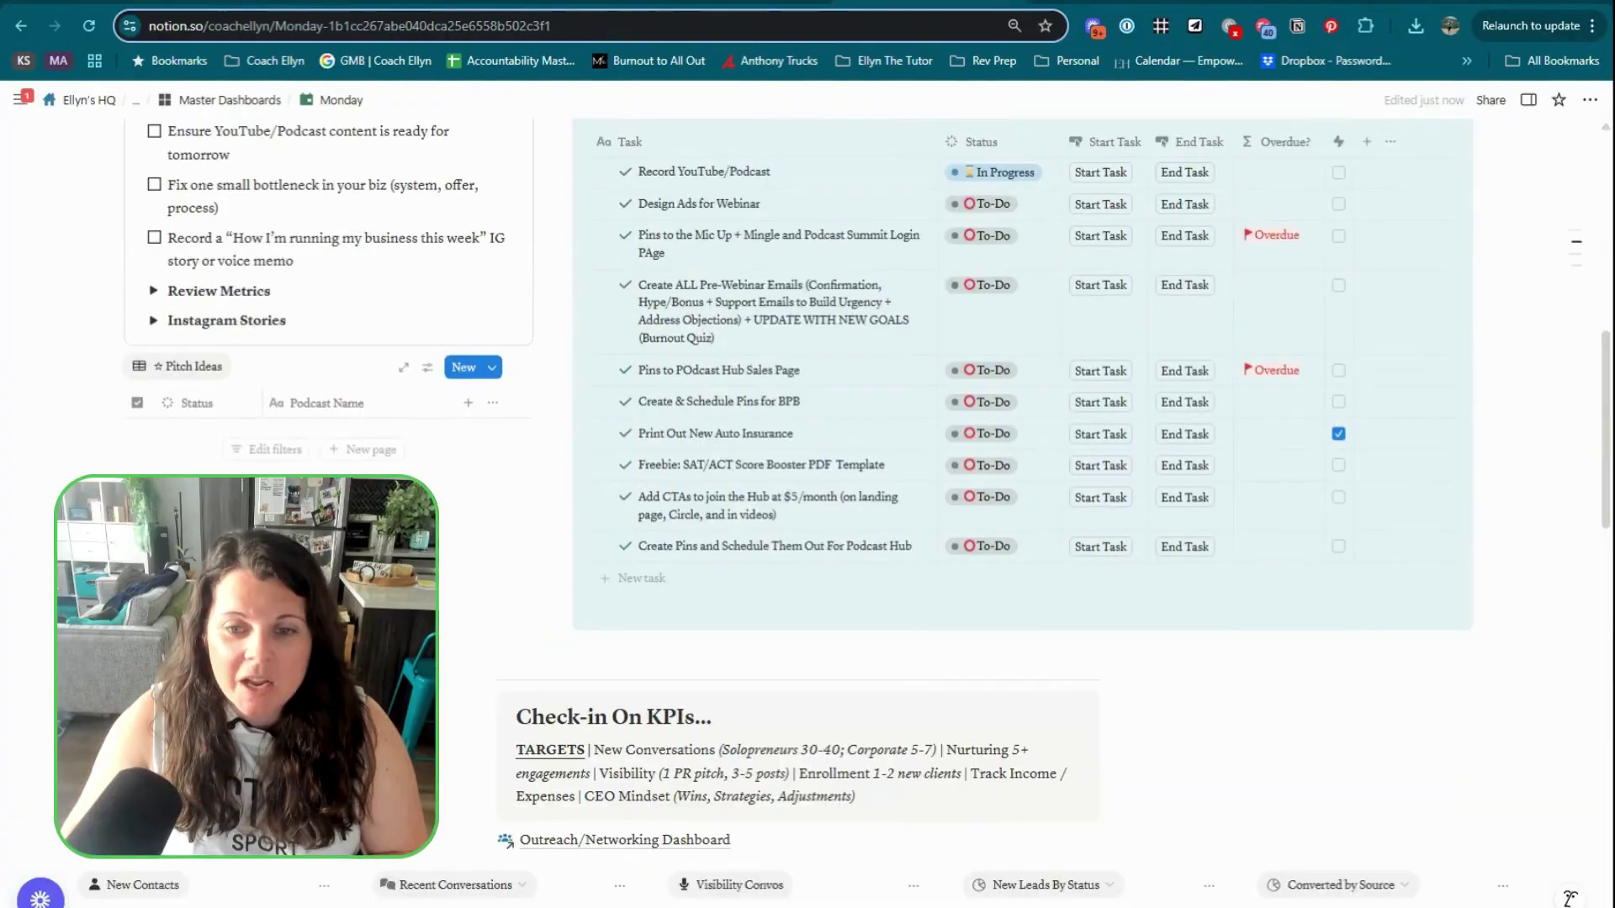
scroll(1022, 420, "up", 2)
scroll(757, 735, "up", 1)
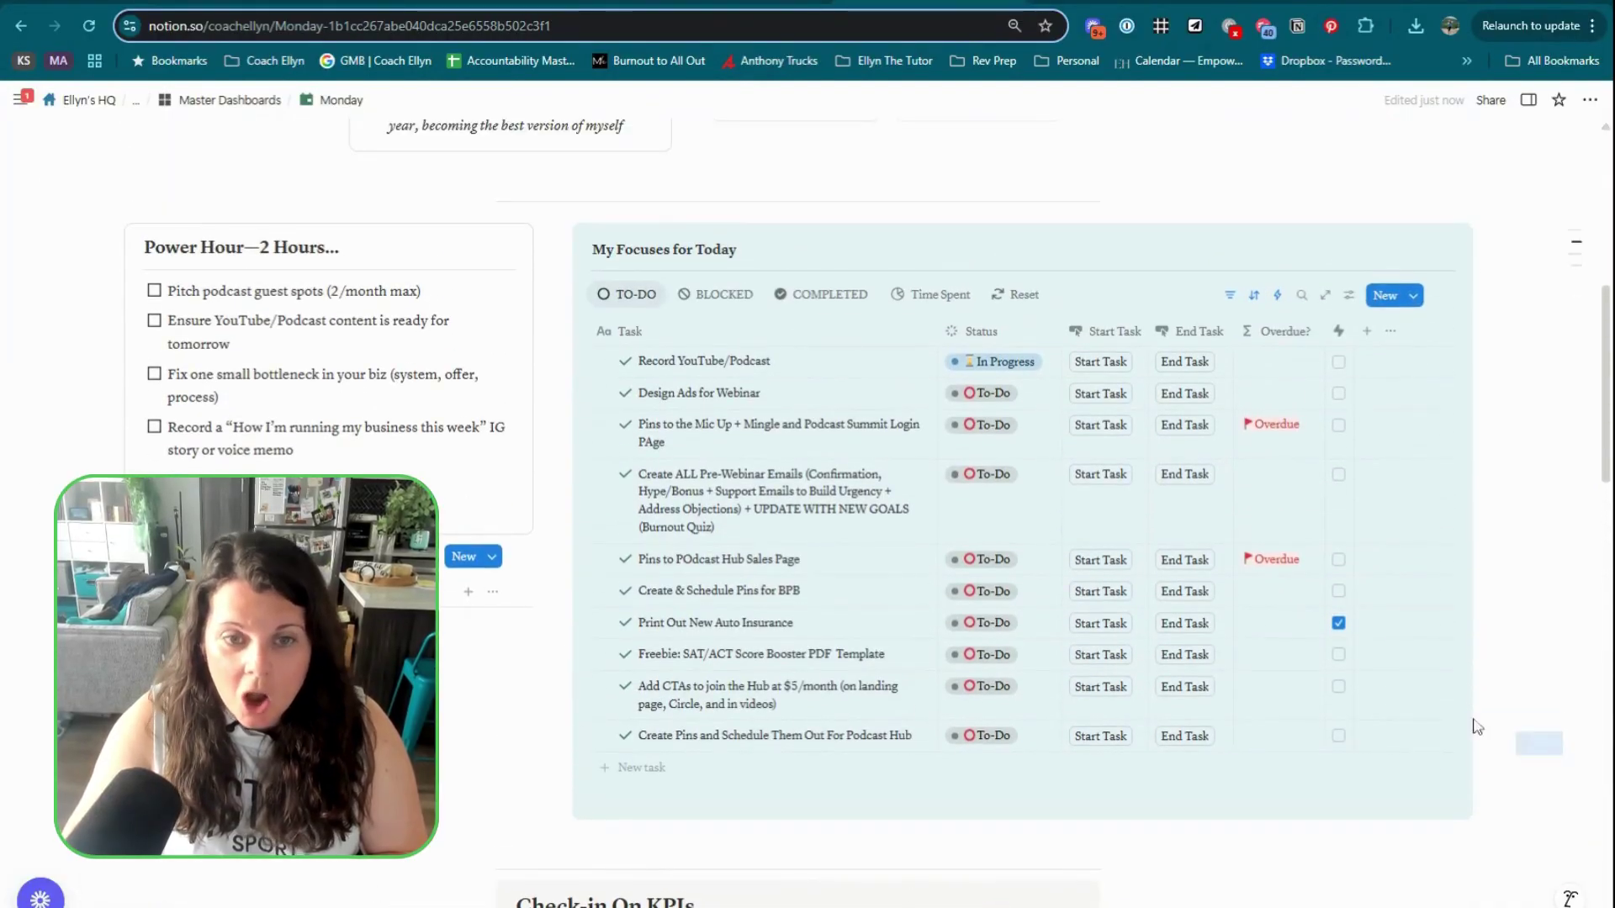
left_click_drag(1474, 726, 852, 502)
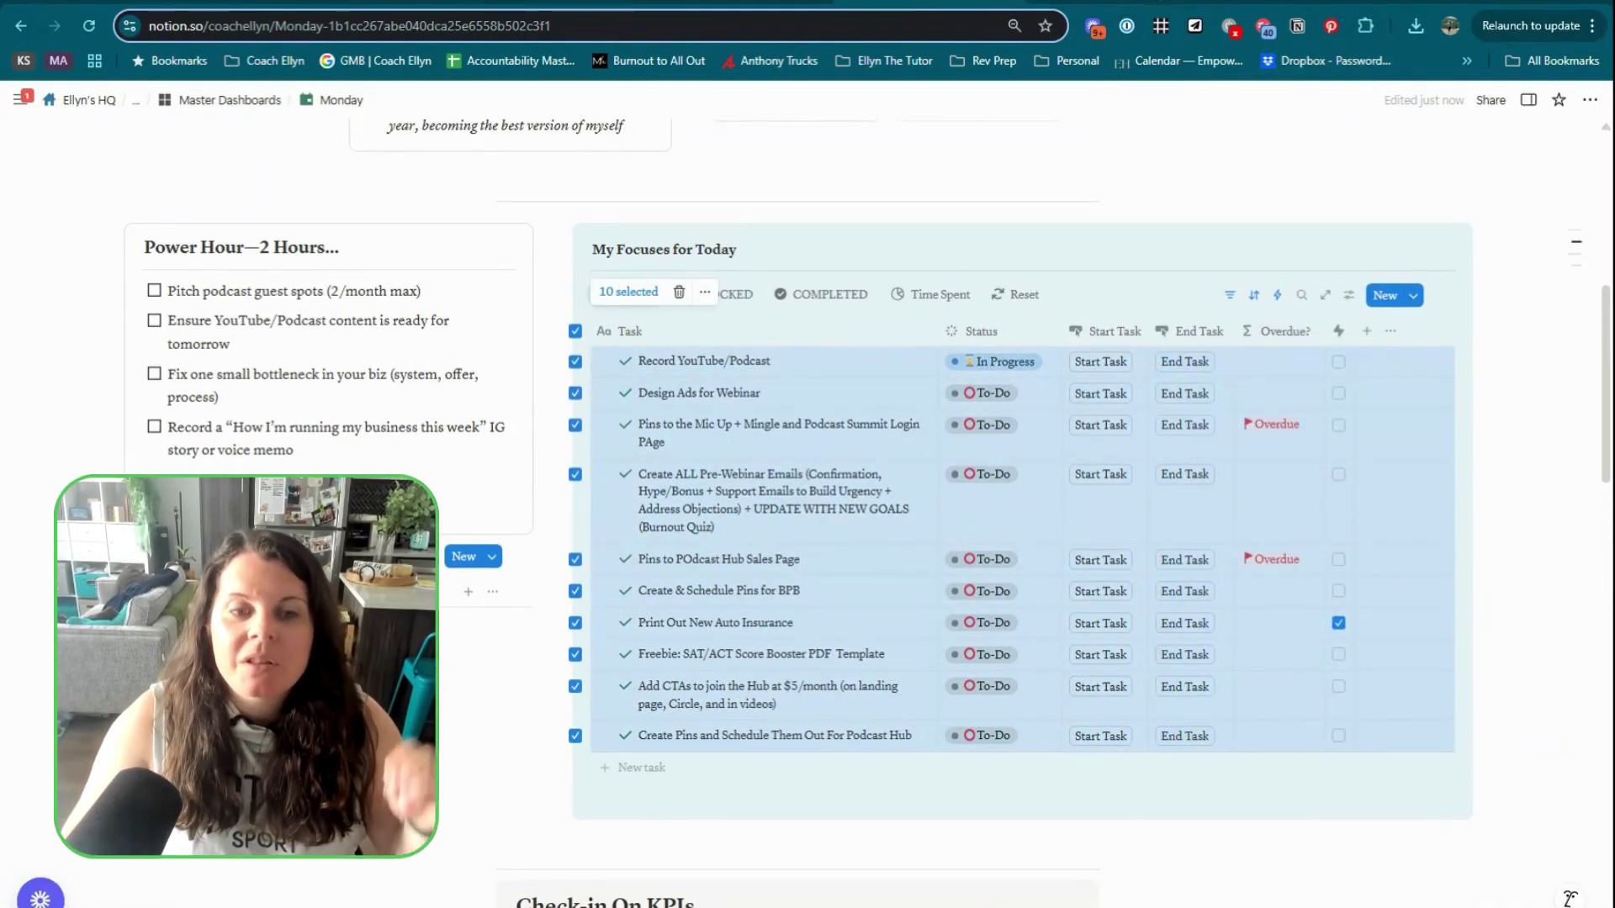
- Switch back to the ChatGPT conversation and review the Notion to-do list pasted into the opening prompt
key("ctrl+Tab")
scroll(1017, 391, "down", 15)
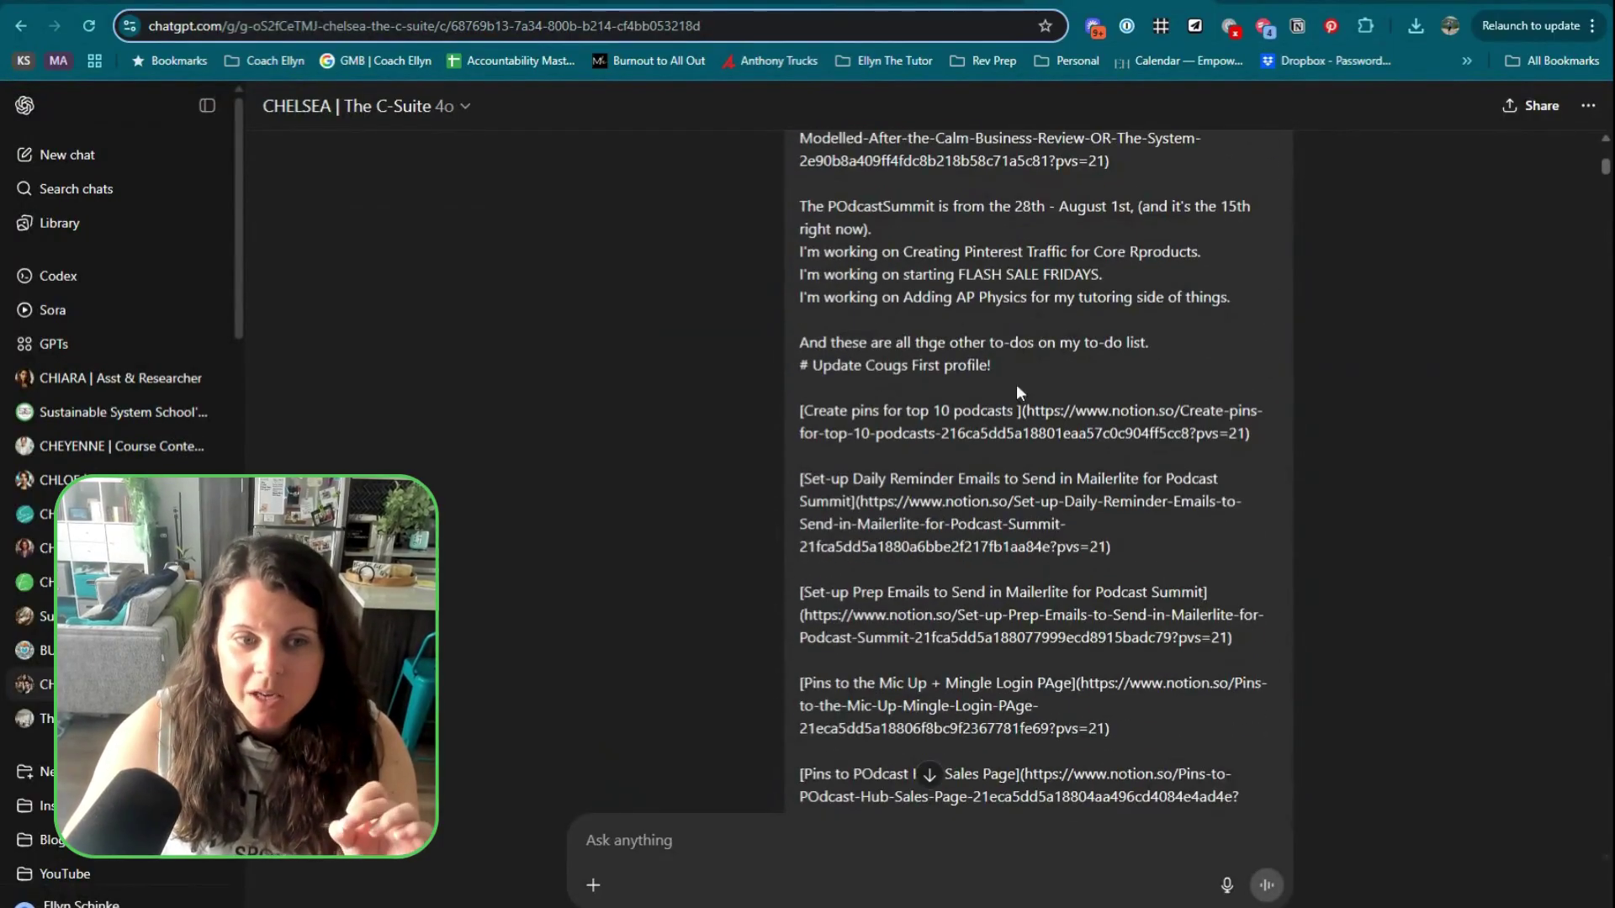
scroll(1018, 392, "down", 15)
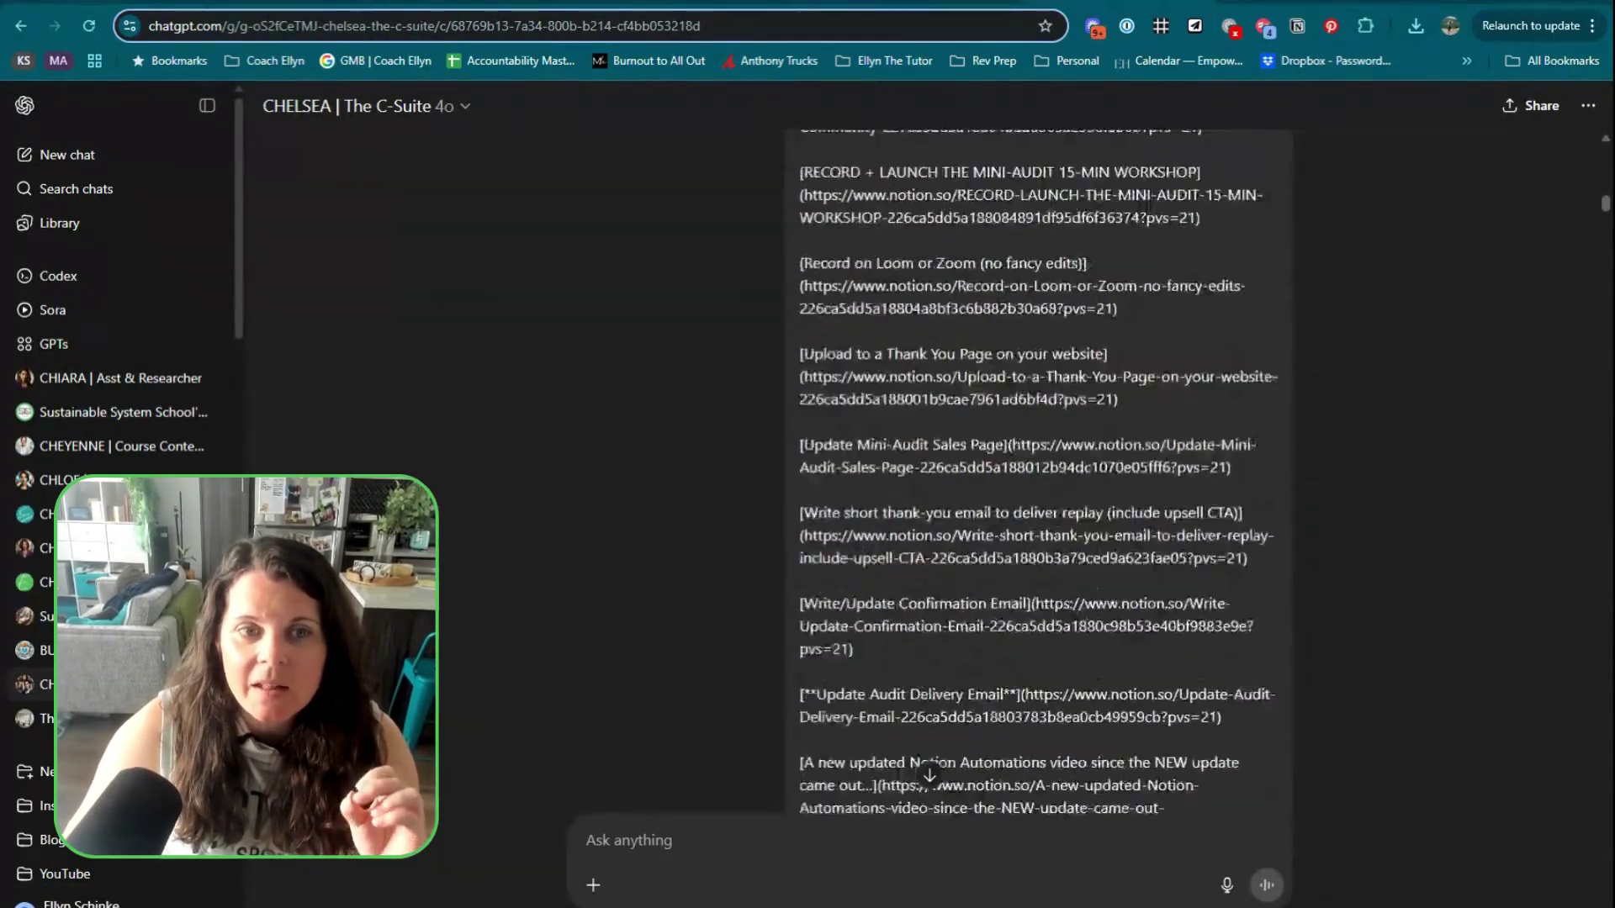
scroll(1017, 385, "up", 2)
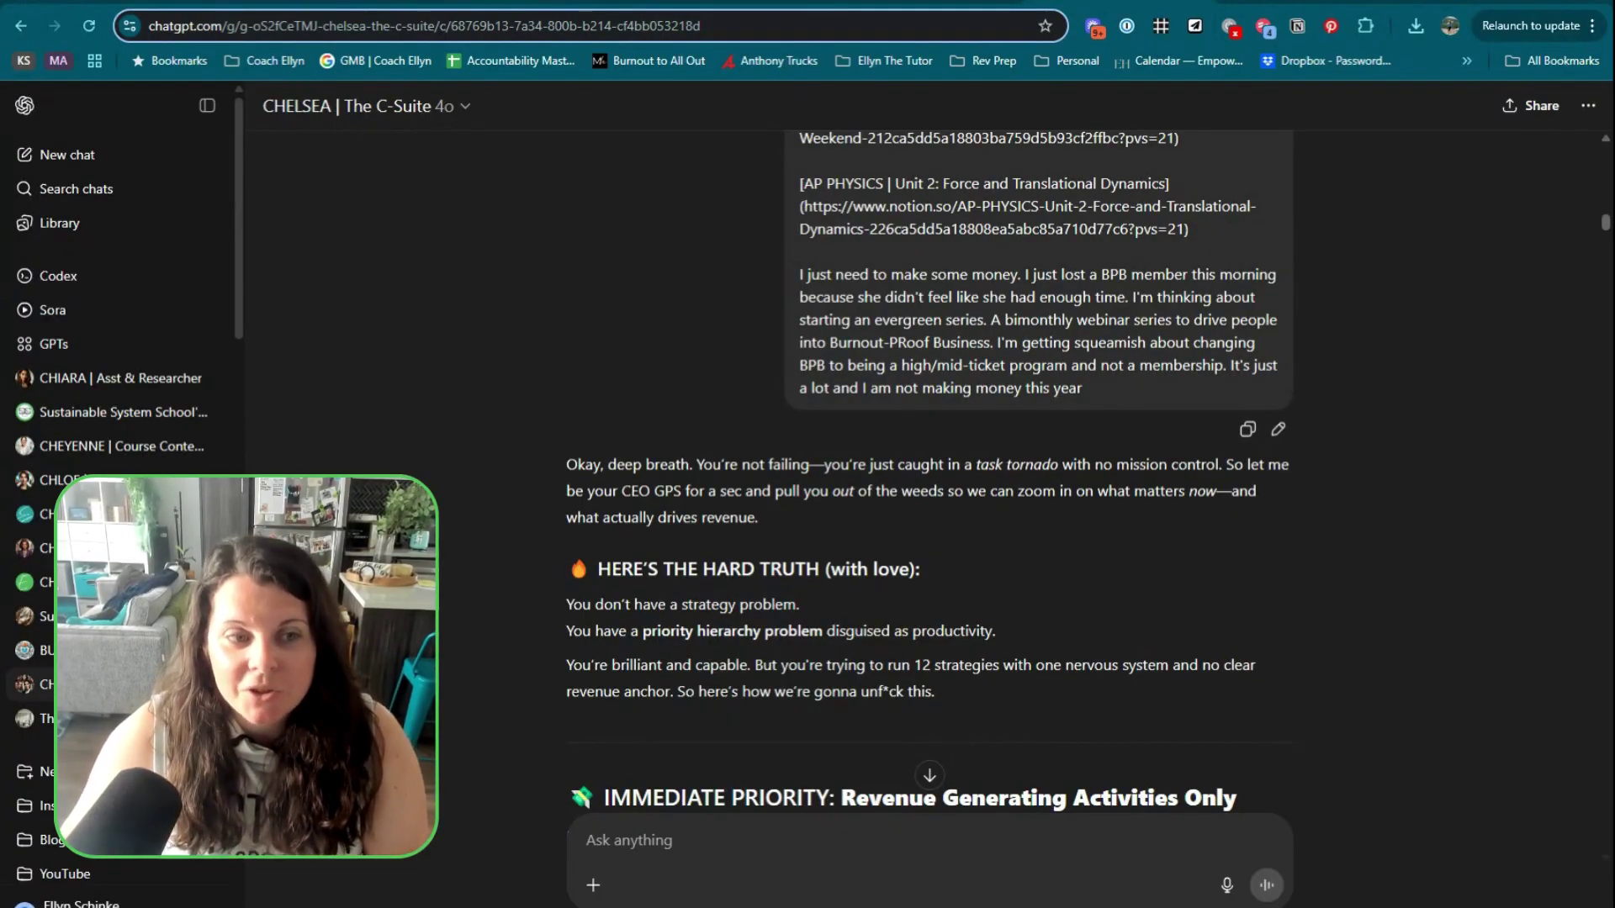
- Read ChatGPT's reply from its hard-truth assessment through the immediate revenue priority, sales ecosystem and parking lot sections
scroll(1133, 277, "down", 5)
scroll(787, 334, "up", 3)
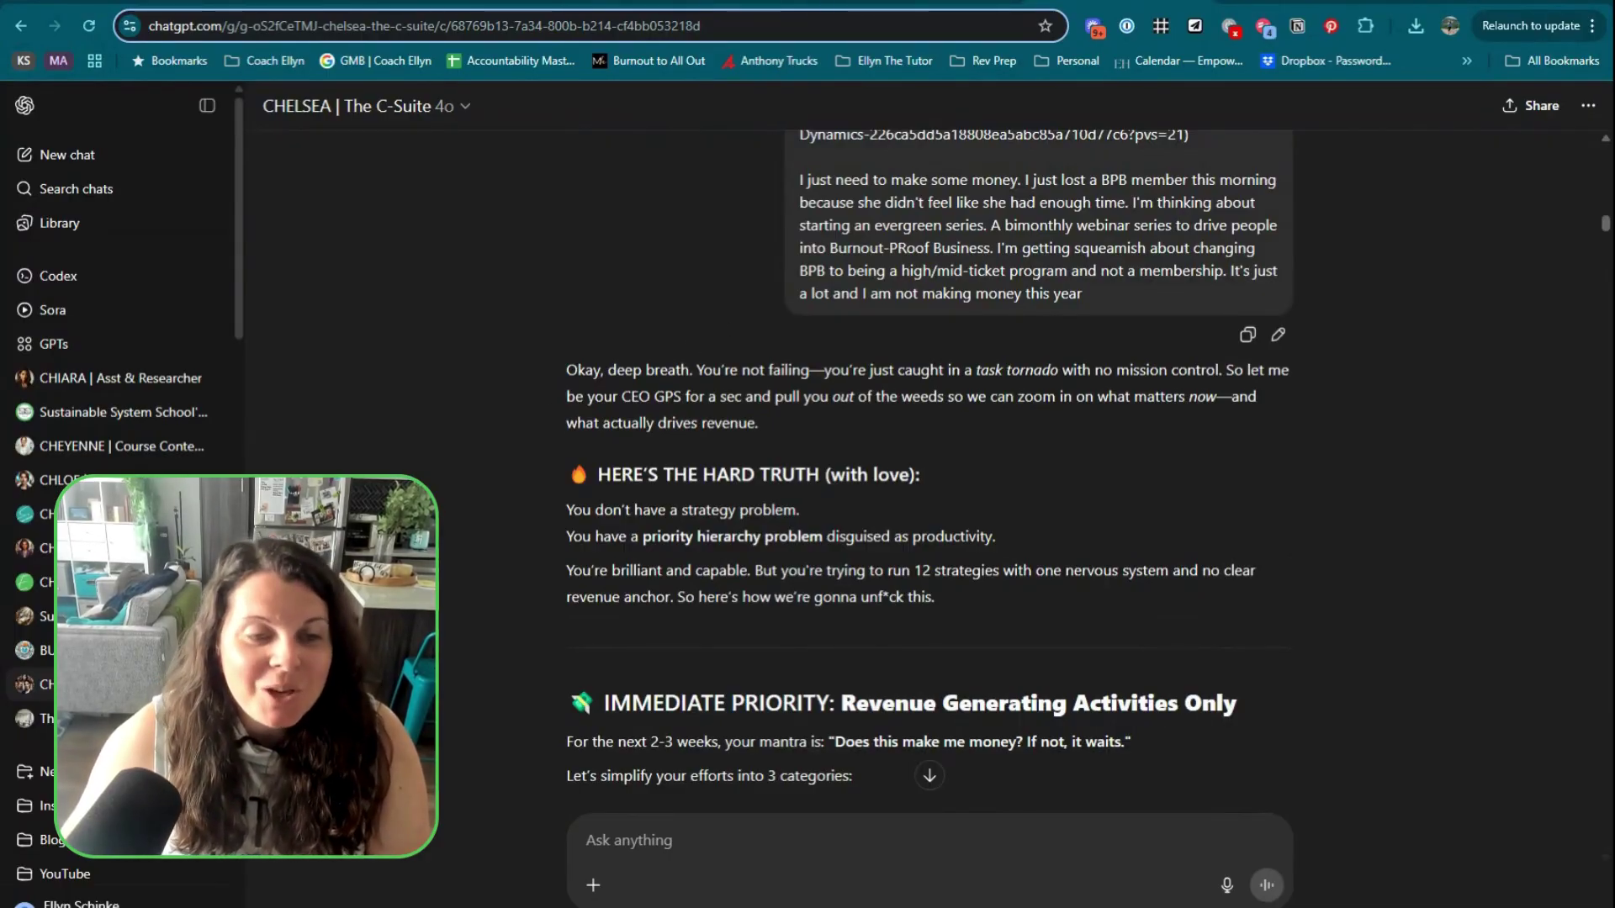
scroll(929, 458, "down", 1)
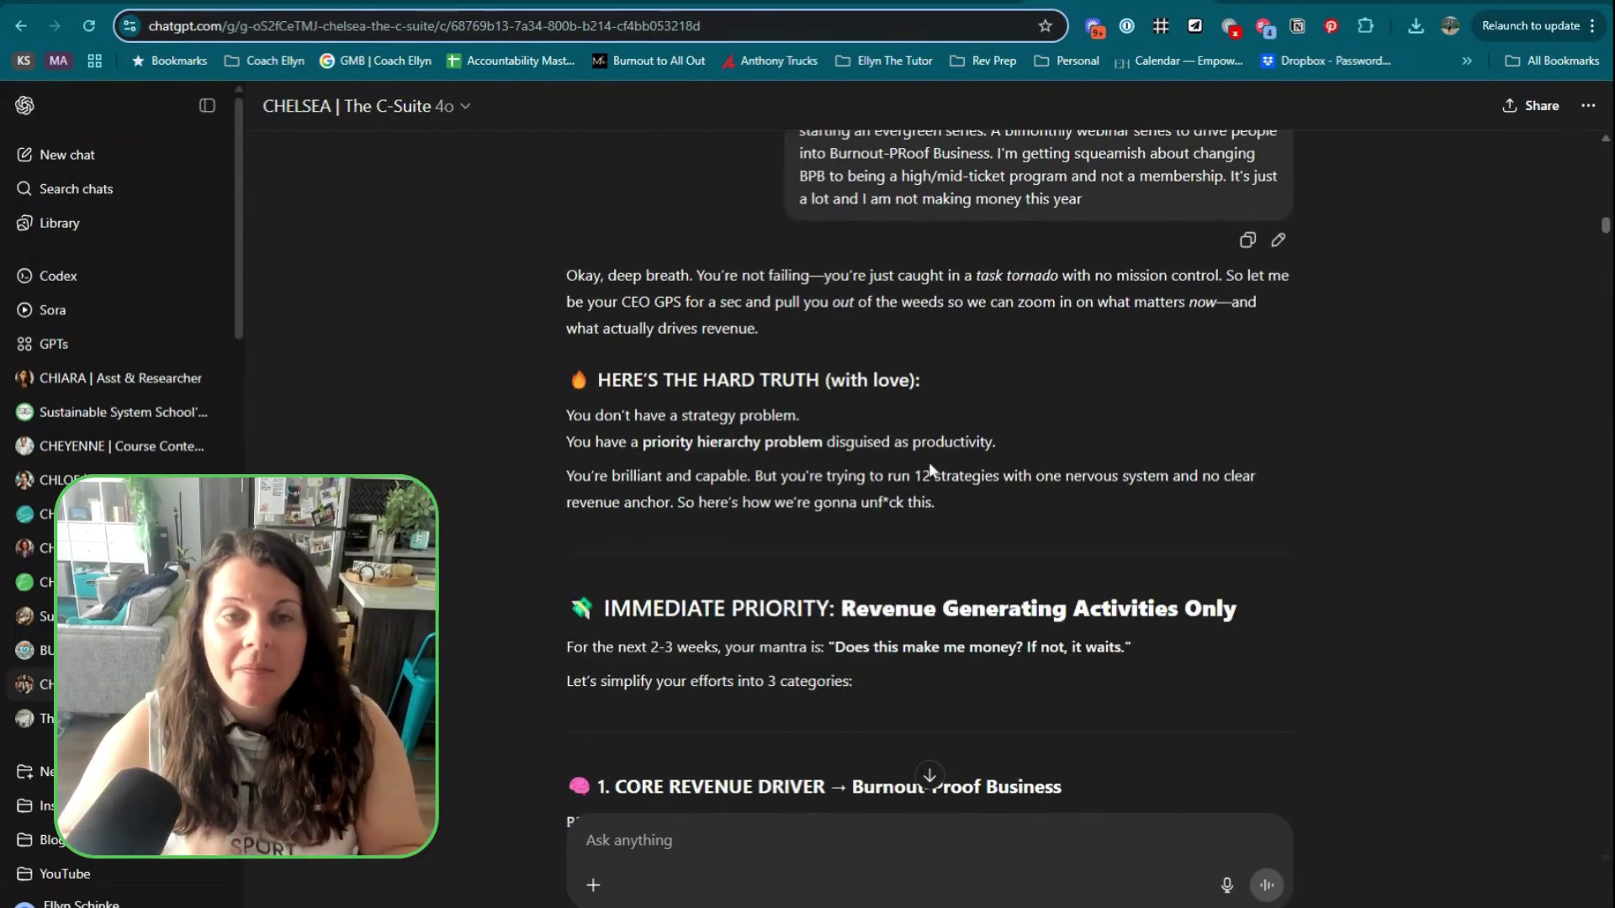
scroll(885, 387, "down", 2)
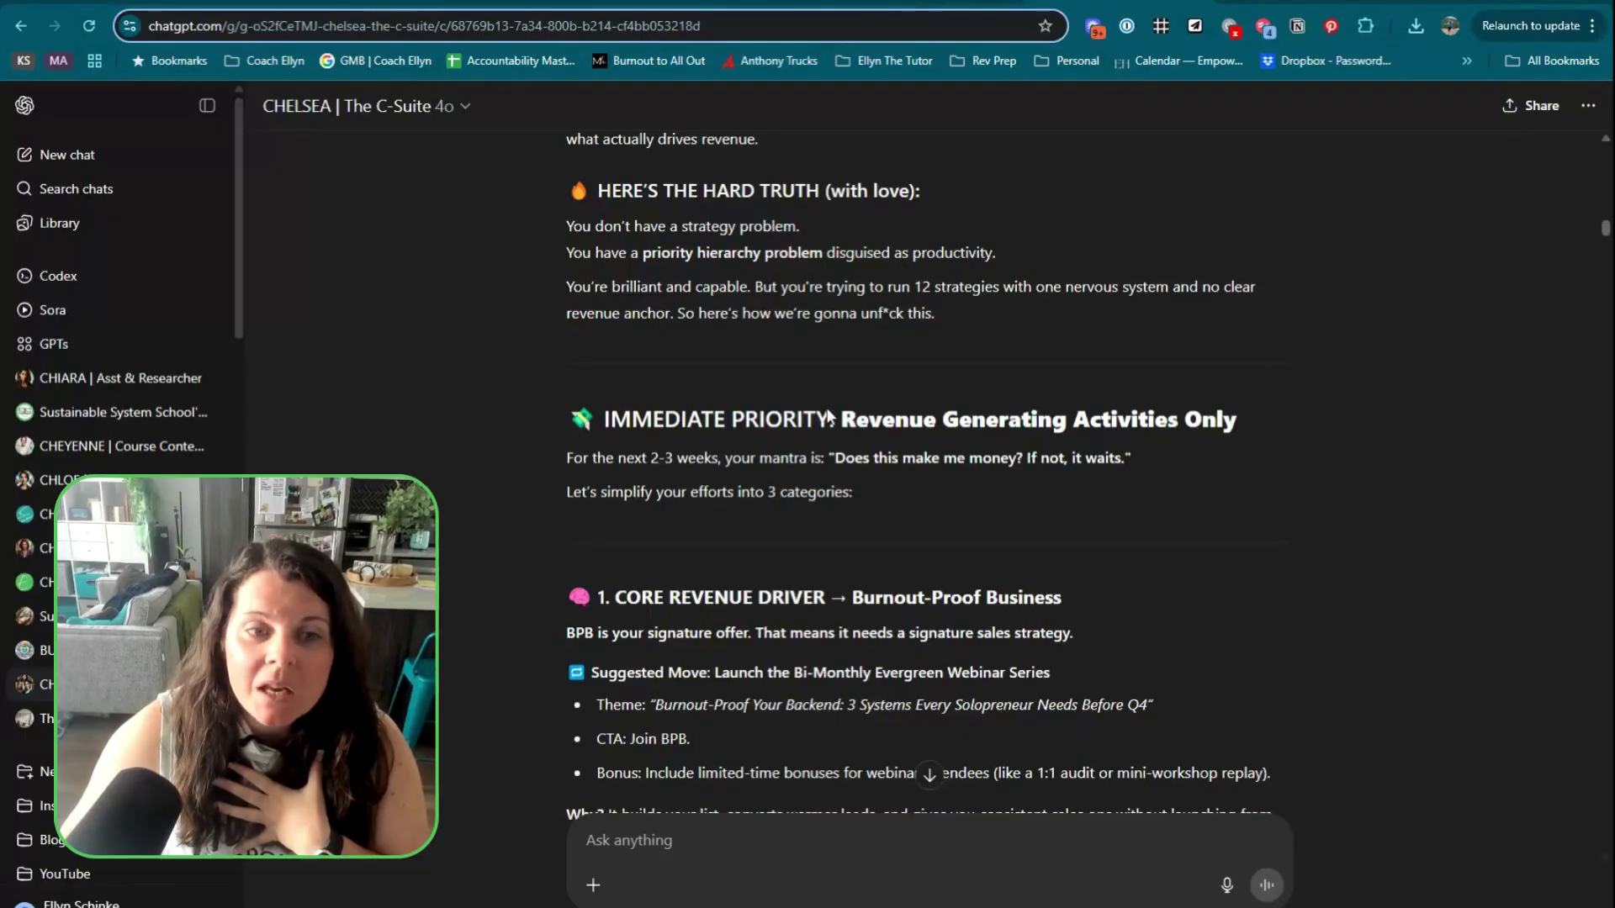
scroll(787, 378, "down", 2)
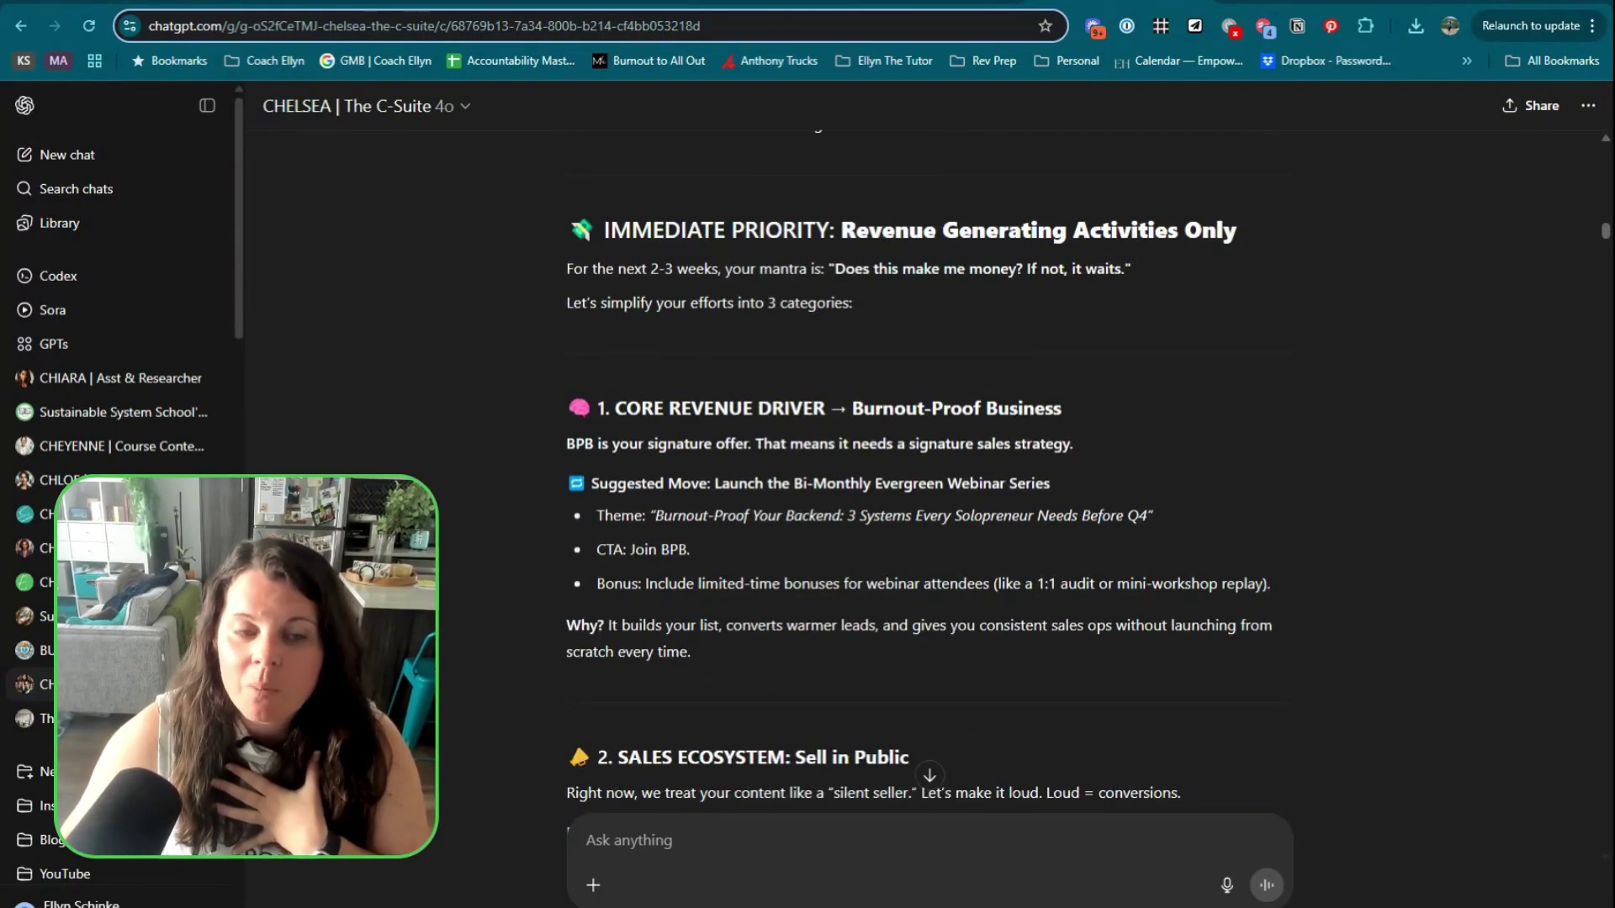
scroll(919, 462, "down", 1)
scroll(918, 461, "down", 3)
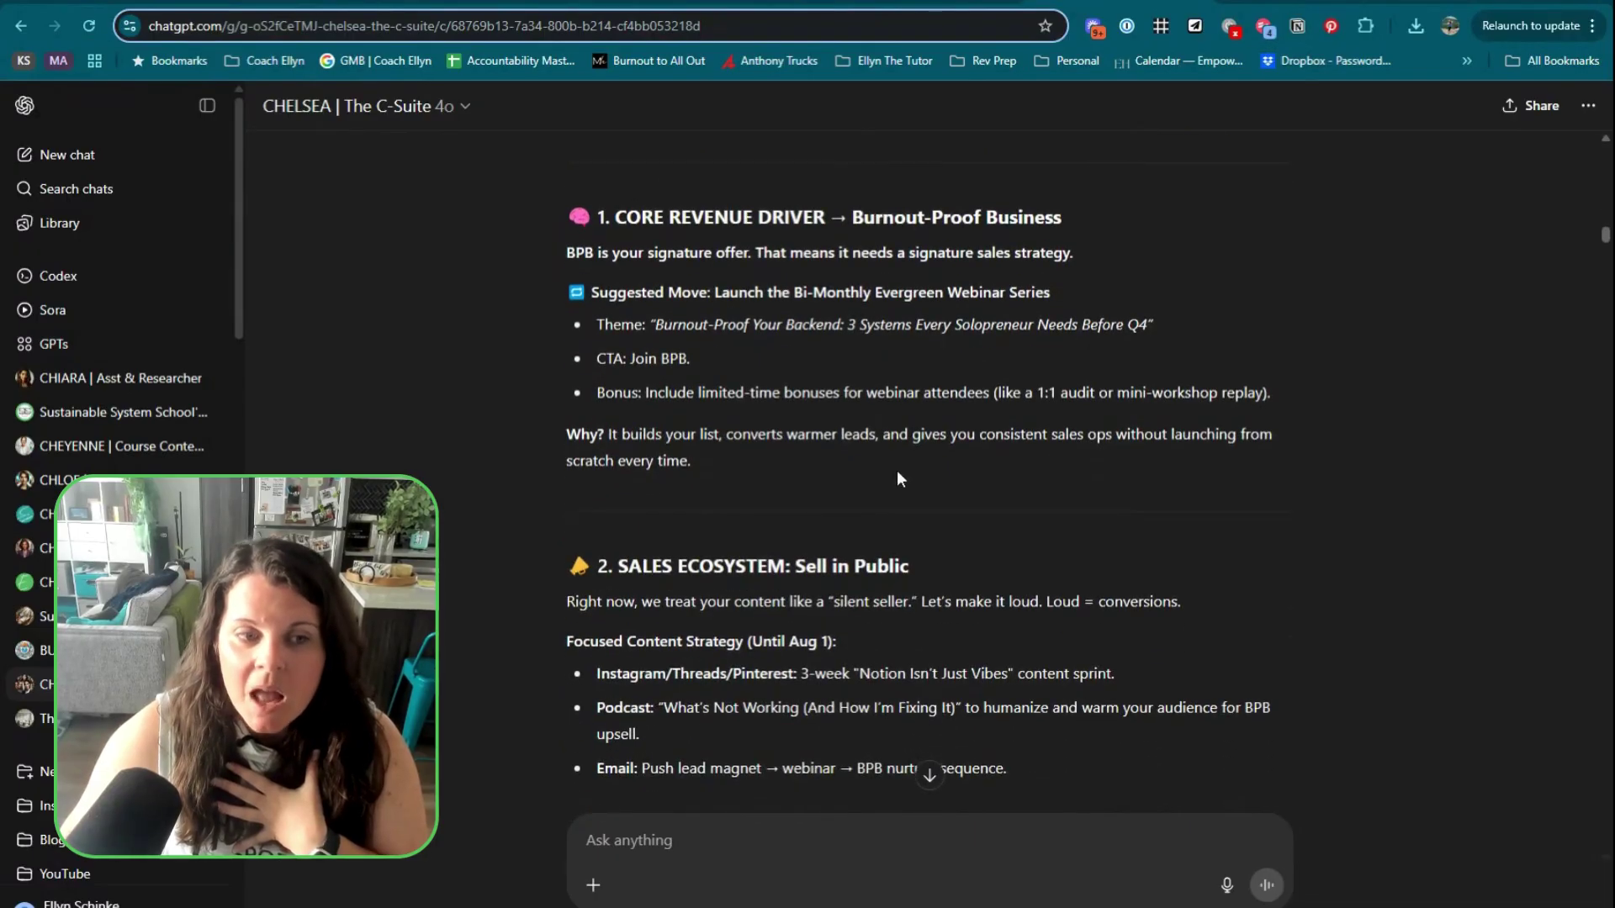
scroll(795, 389, "down", 2)
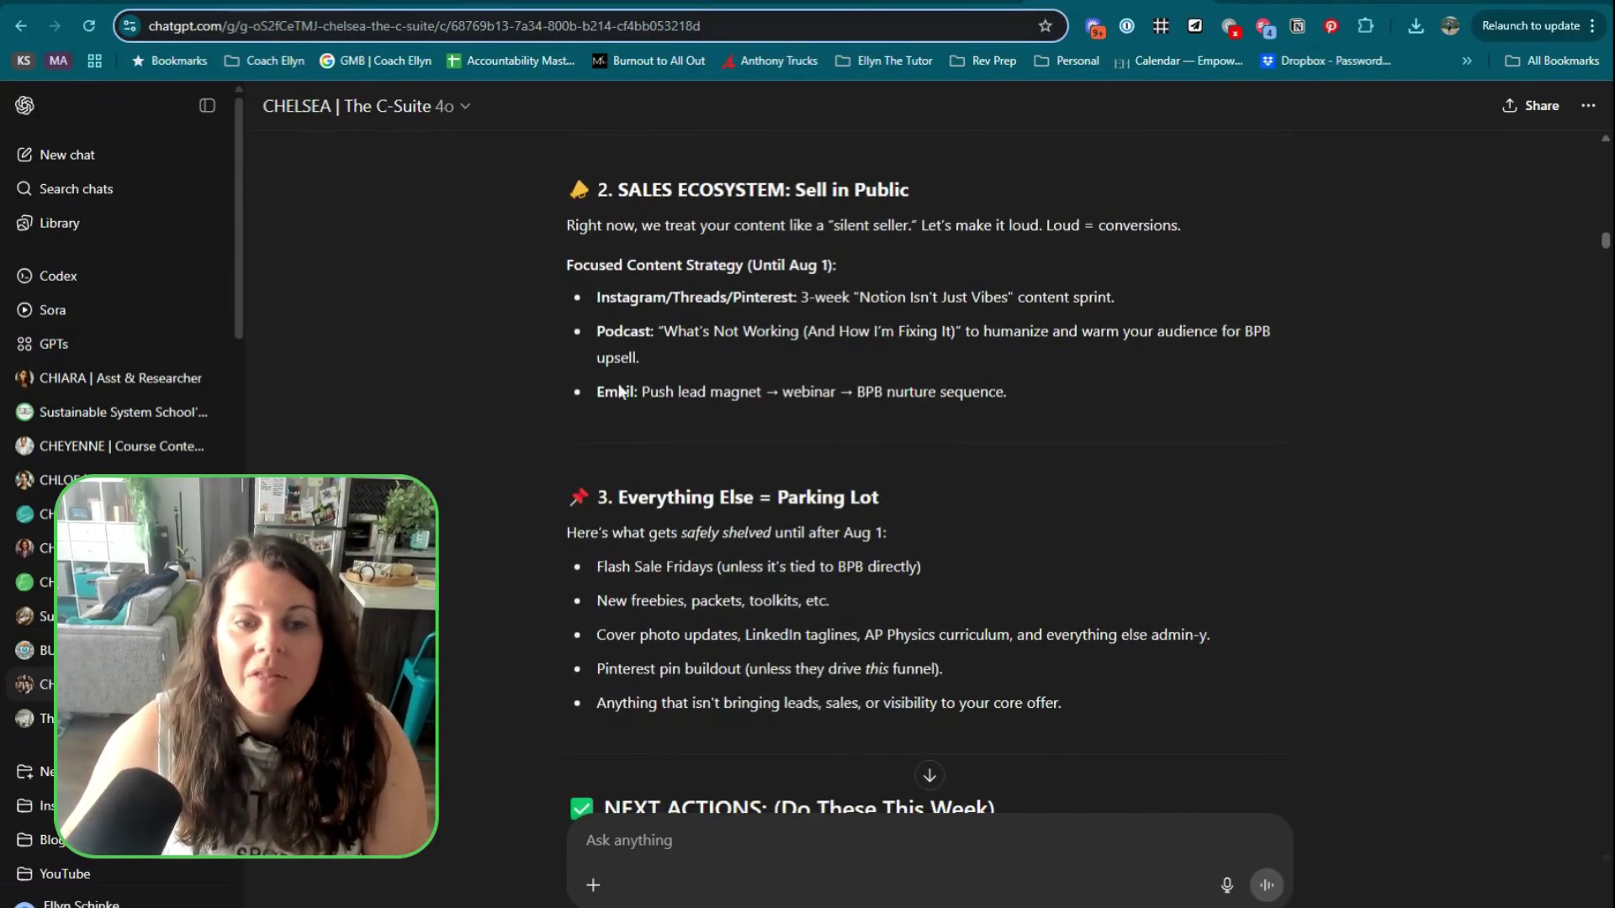
- Highlight ChatGPT's sorted task breakdown through the CONDITIONAL section for review, and switch back to the Monday page in Notion
scroll(577, 290, "down", 3)
left_click_drag(567, 213, 969, 494)
scroll(841, 445, "down", 12)
scroll(751, 444, "down", 15)
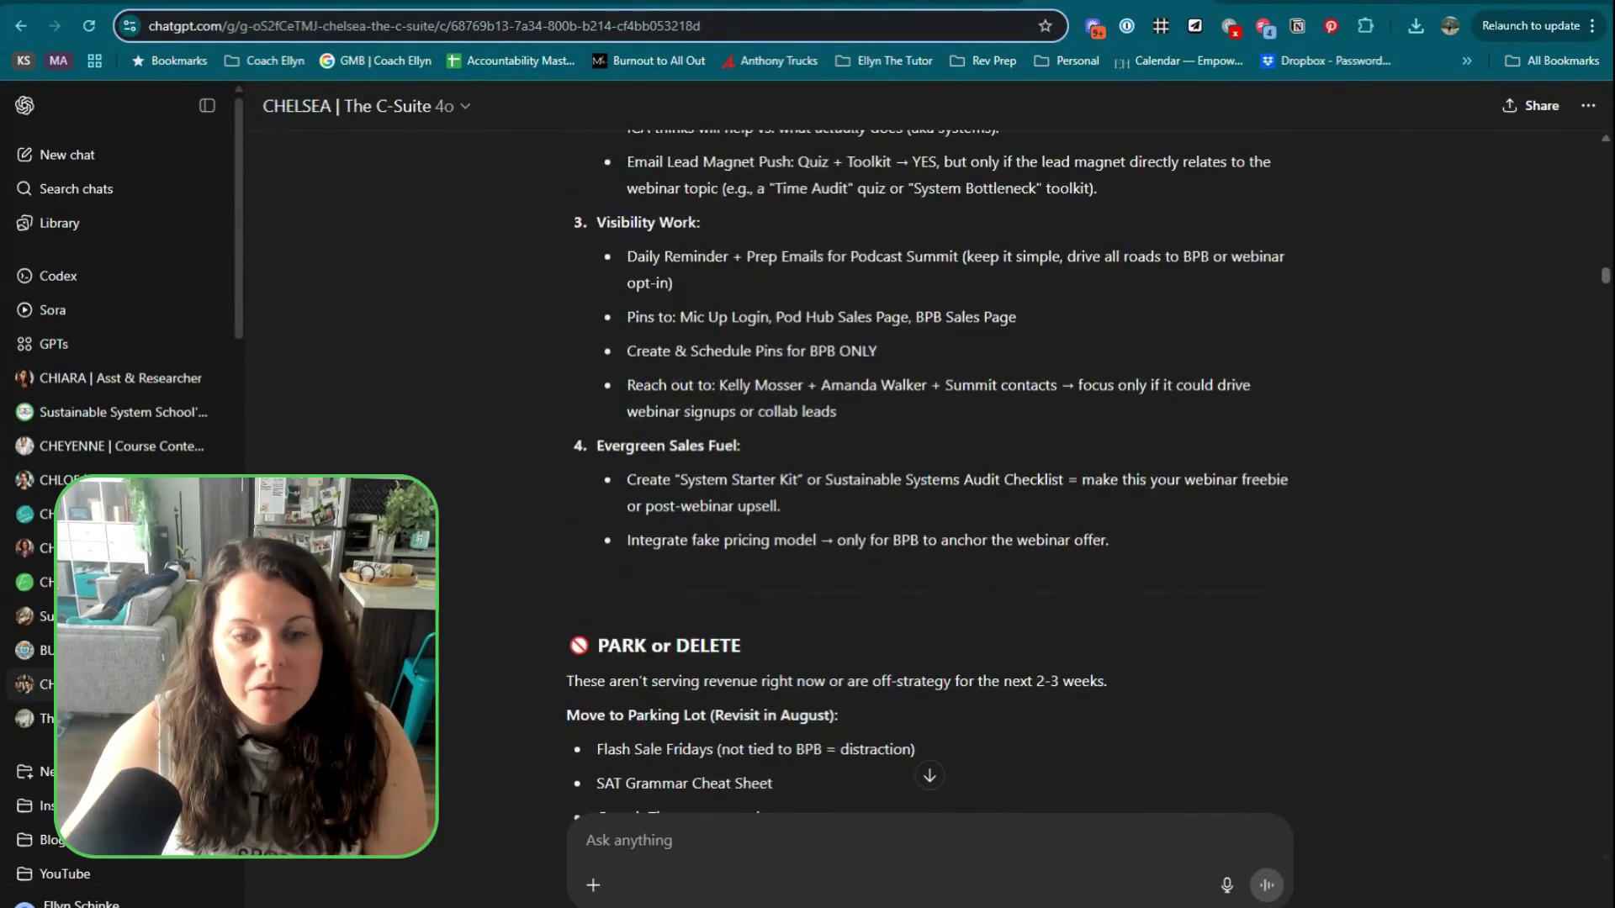
left_click_drag(560, 281, 1149, 630)
scroll(1047, 678, "down", 2)
scroll(971, 642, "down", 2)
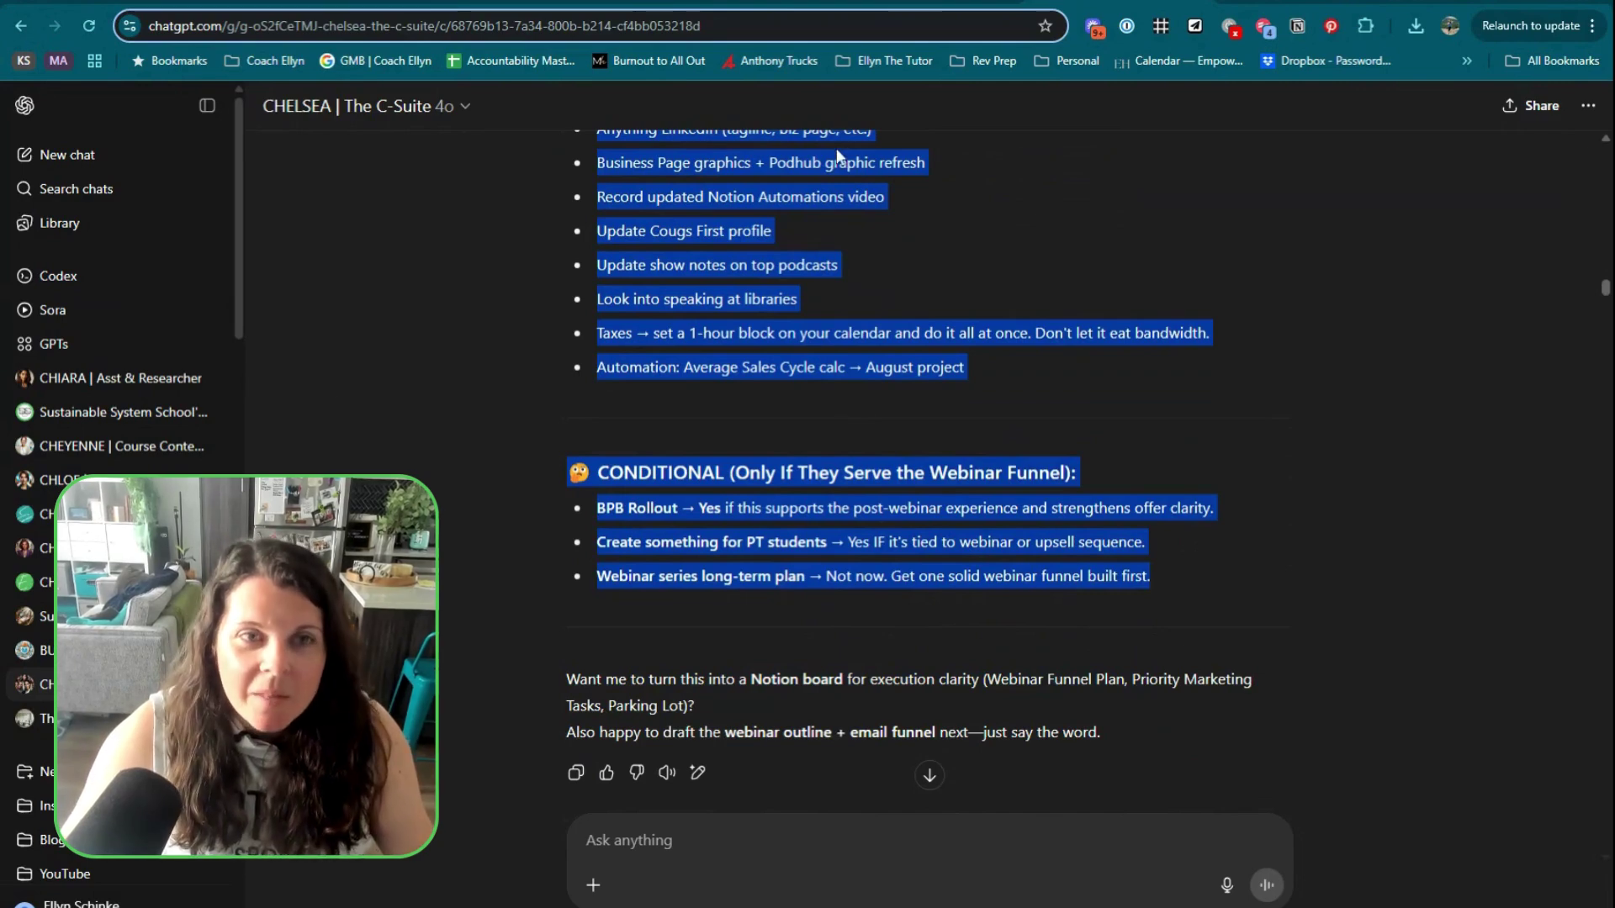
left_click(932, 4)
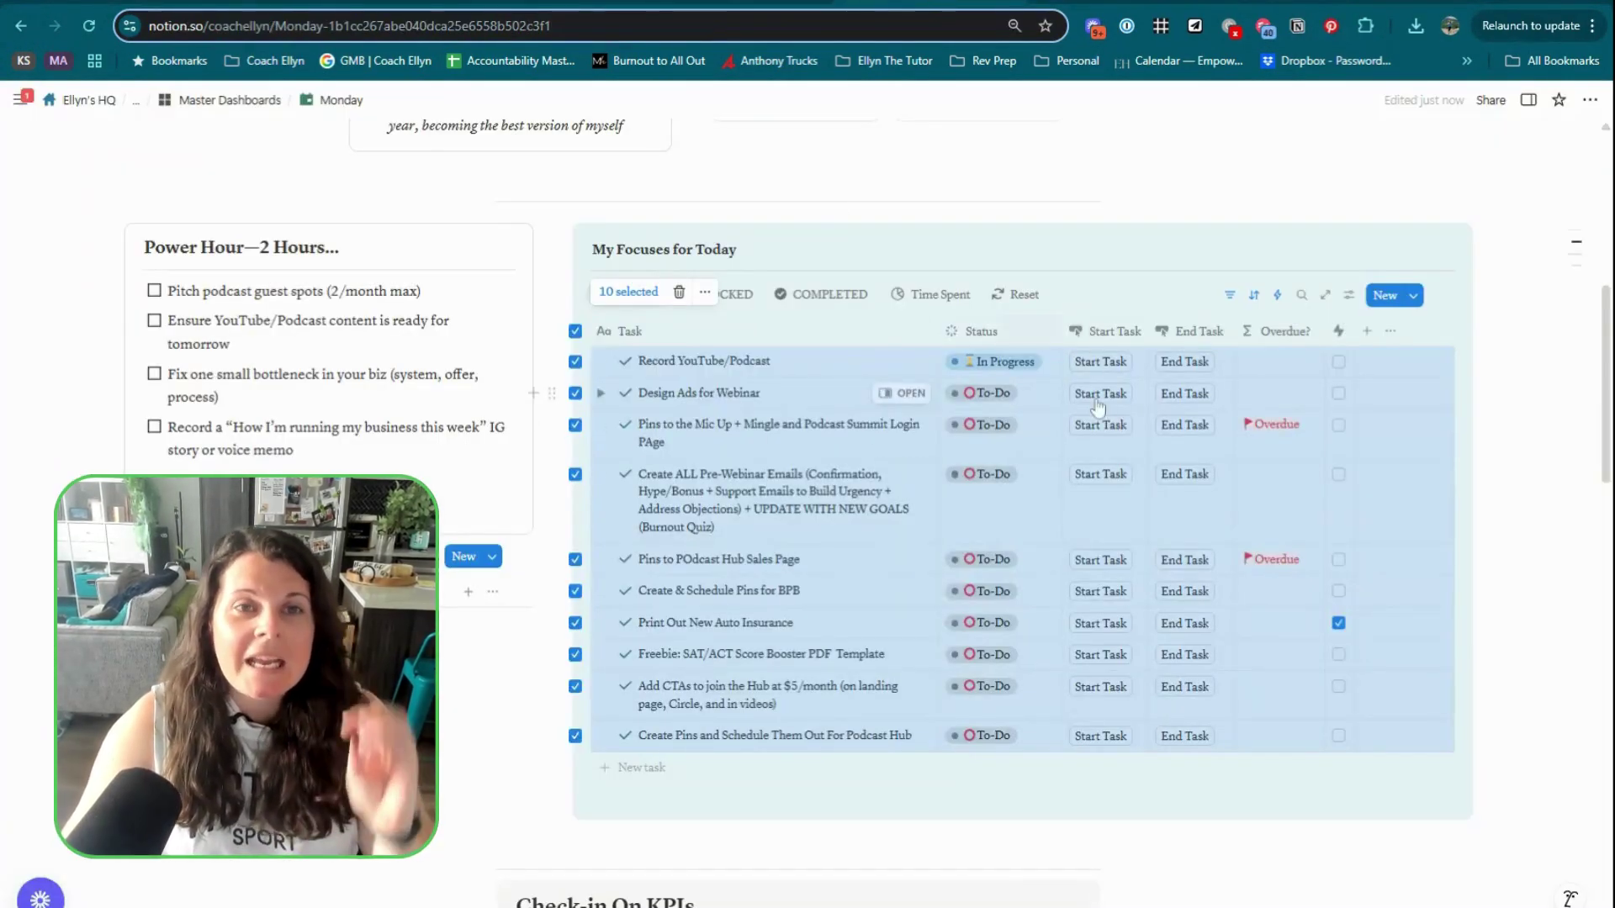